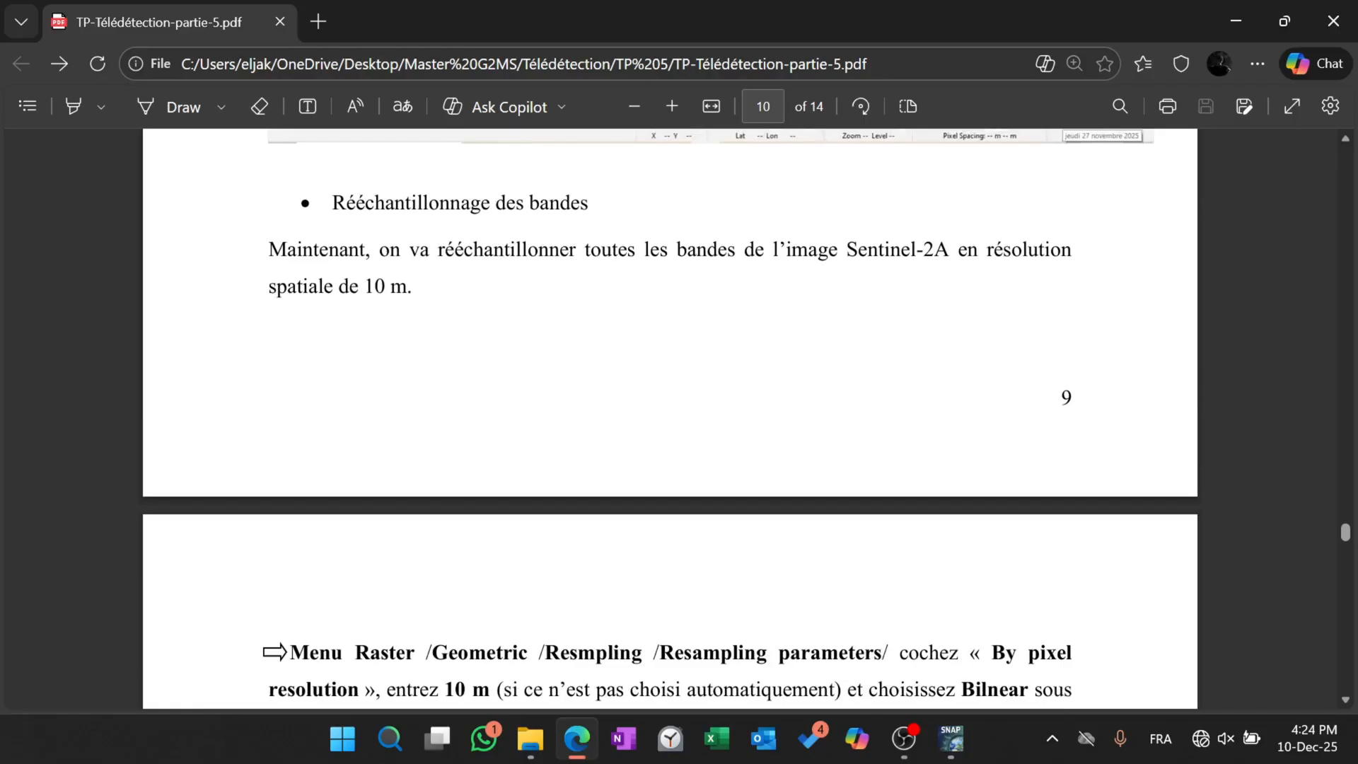
Read the PDF lab sheet's instructions for resampling all Sentinel-2A bands to 10 m spatial resolution.
drag(330, 286, 408, 286)
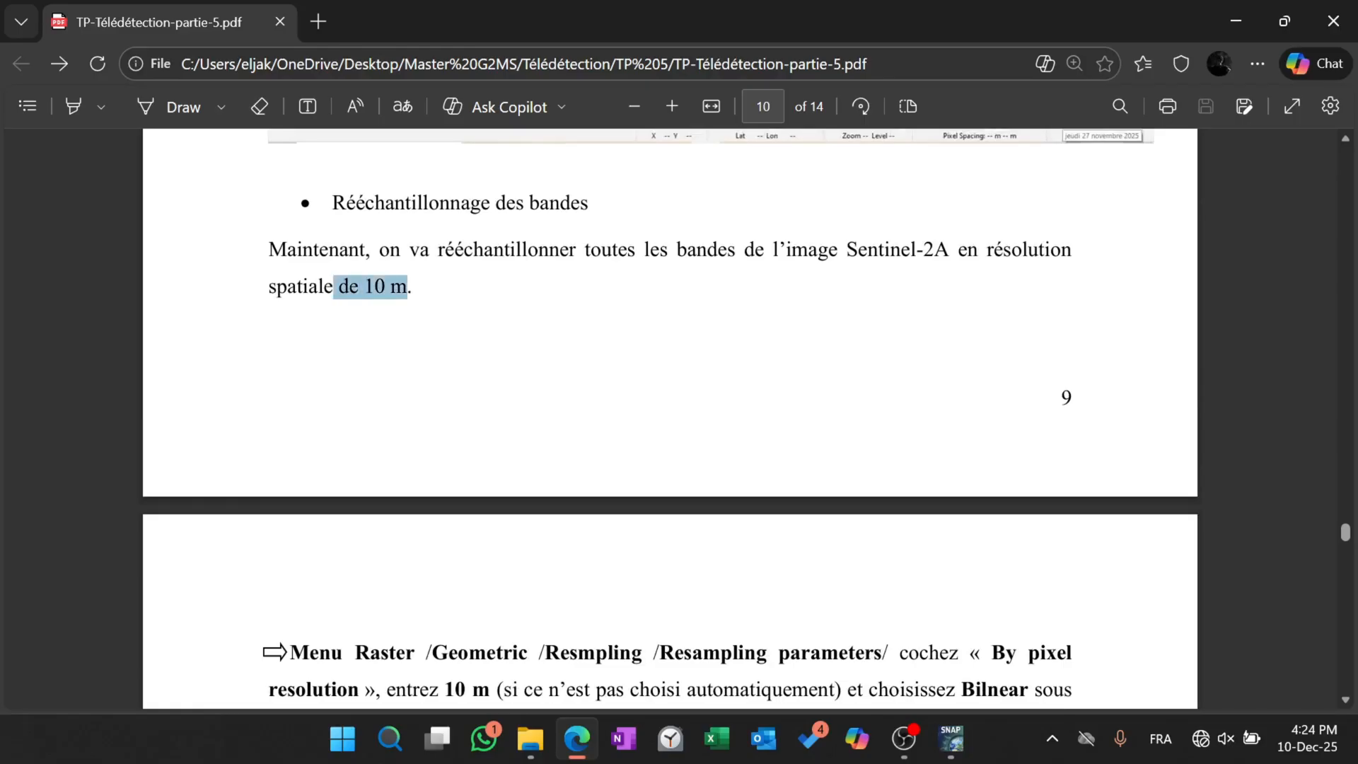
click(503, 521)
scroll(503, 523, down, 2)
scroll(503, 523, down, 2)
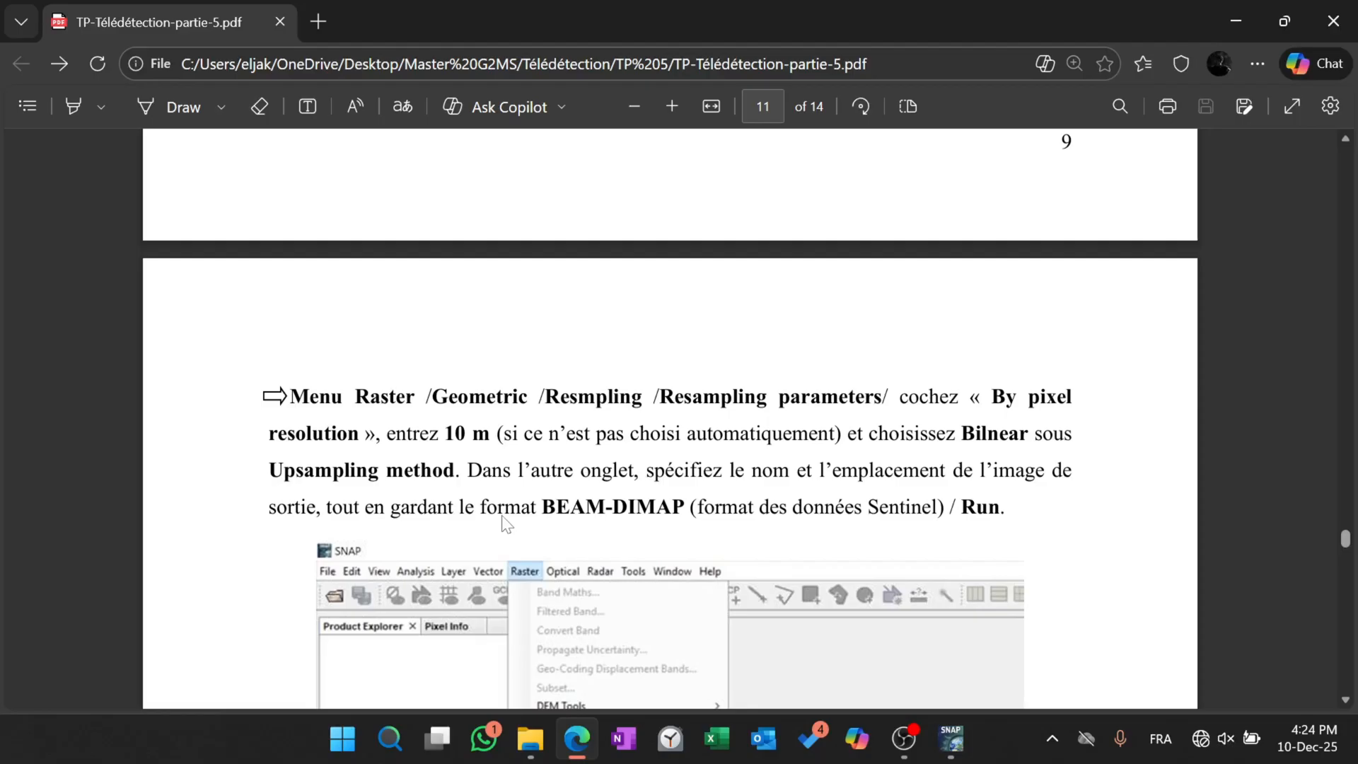
scroll(504, 523, down, 1)
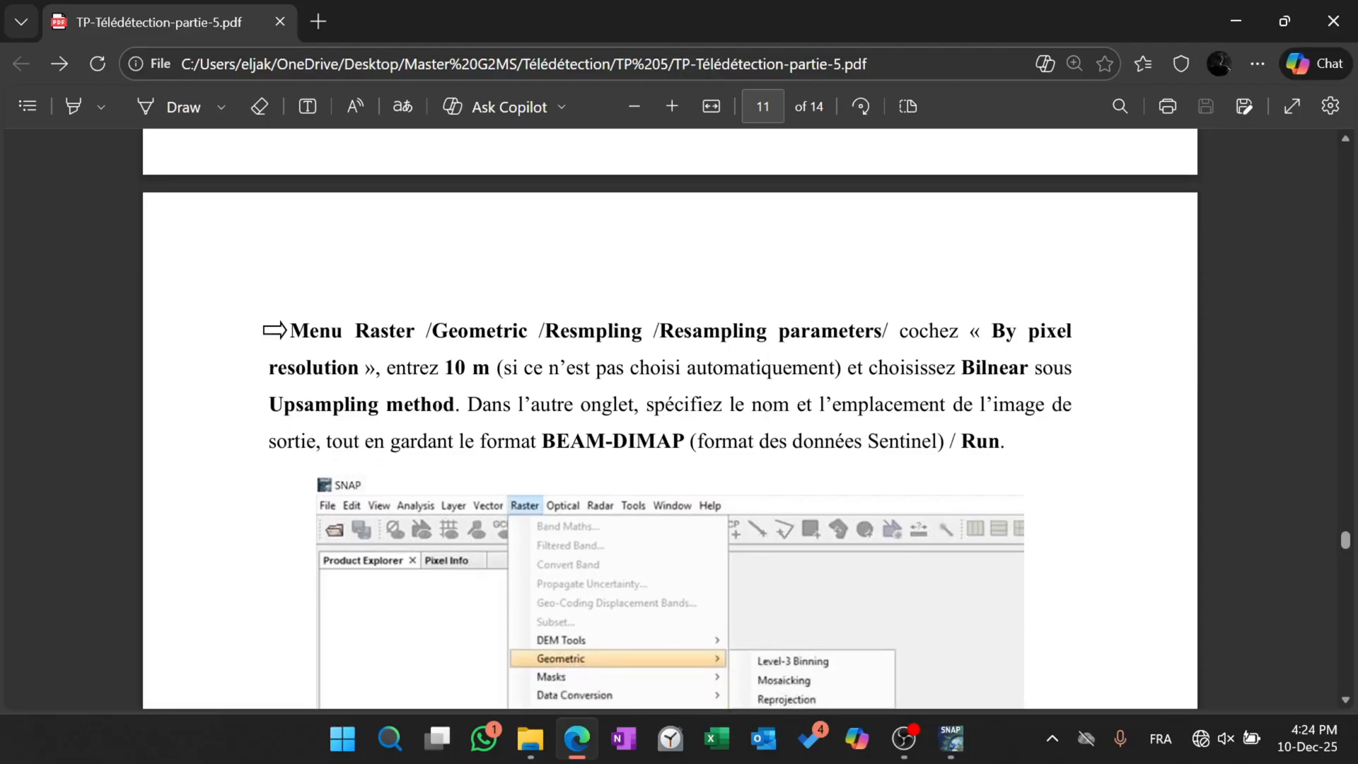
scroll(583, 330, down, 2)
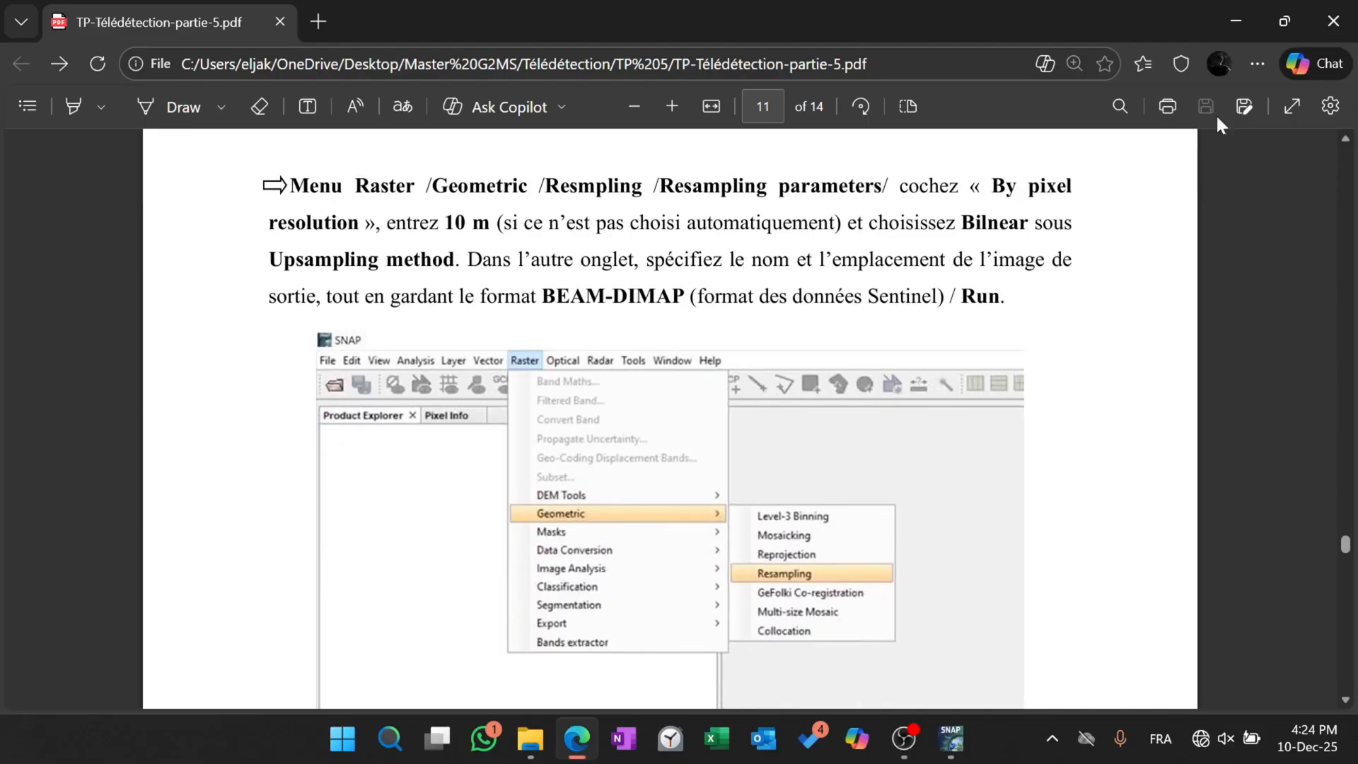
Switch to SNAP and open the geometric Resampling tool for the subset_0 Sentinel-2 product.
click(1242, 7)
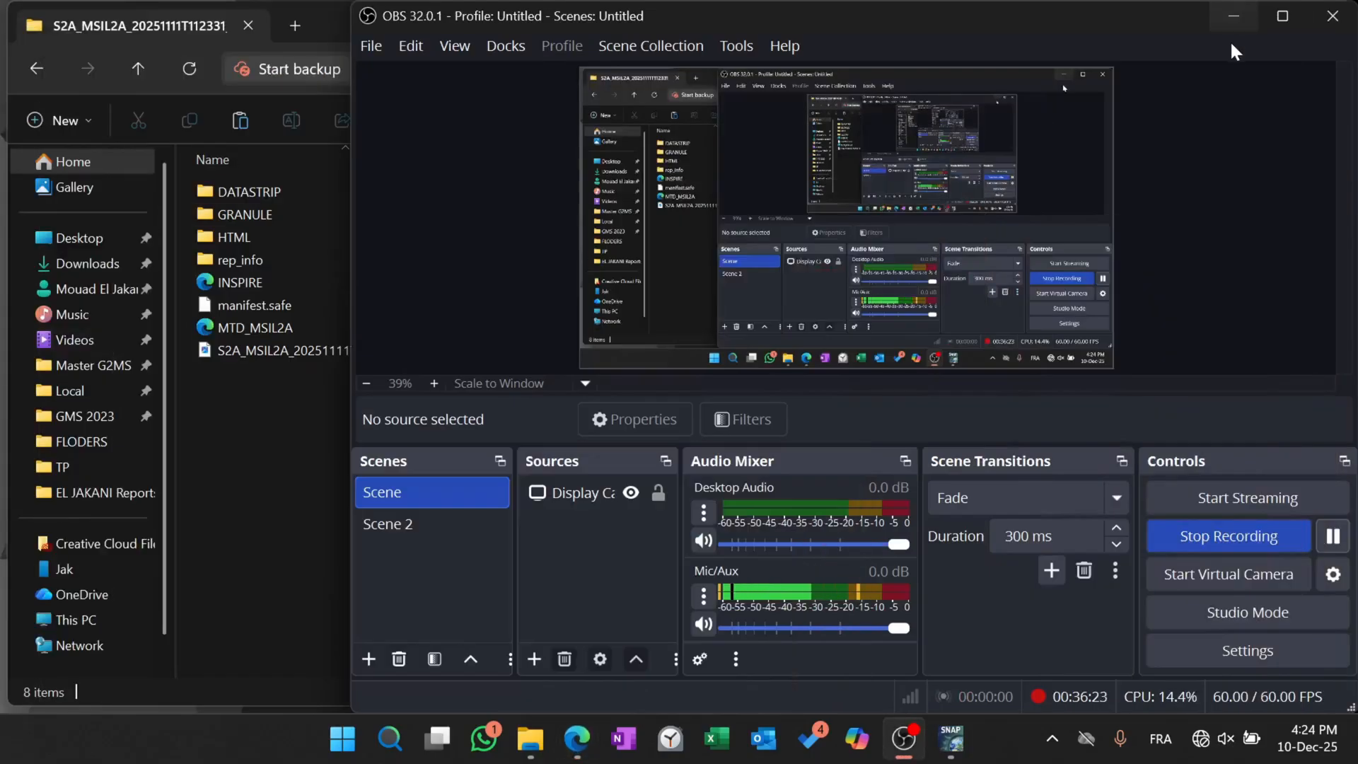
click(1232, 11)
click(950, 738)
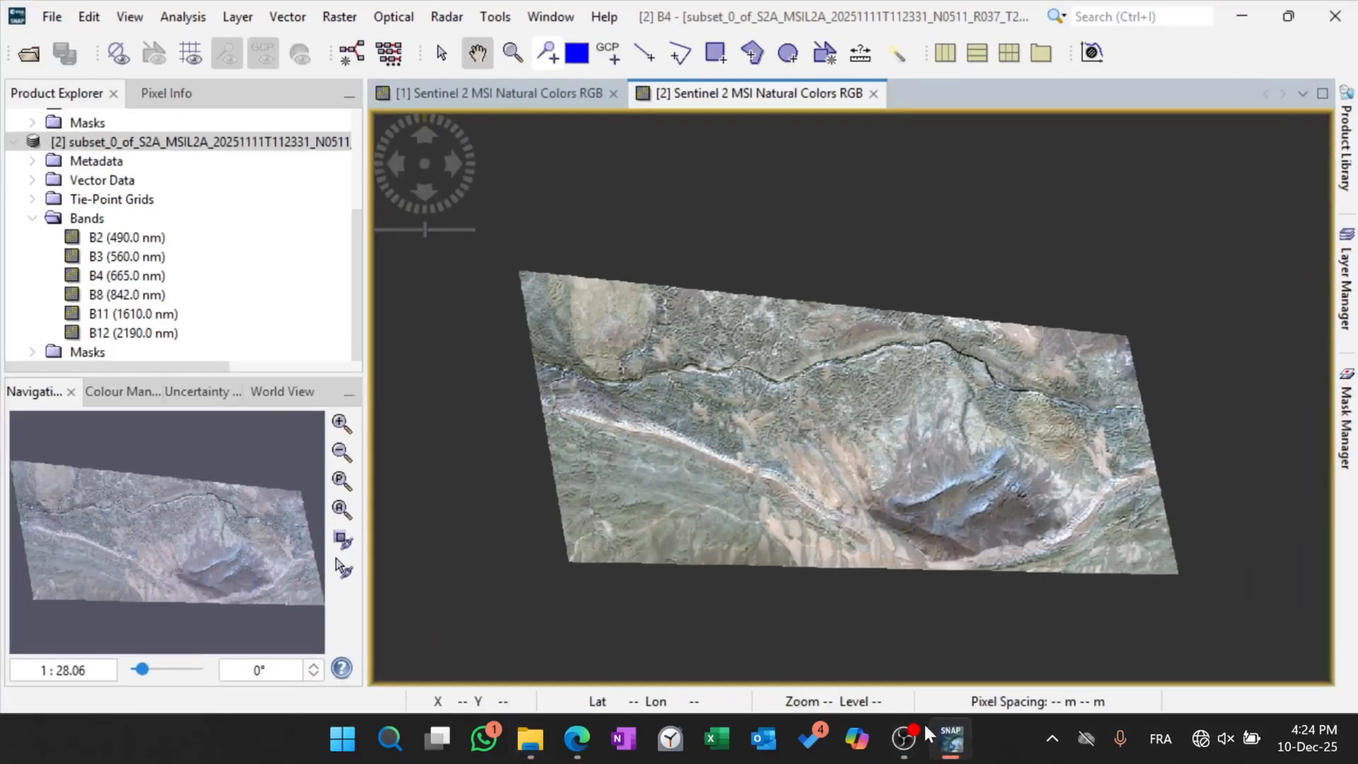
click(339, 17)
mouse_move(470, 212)
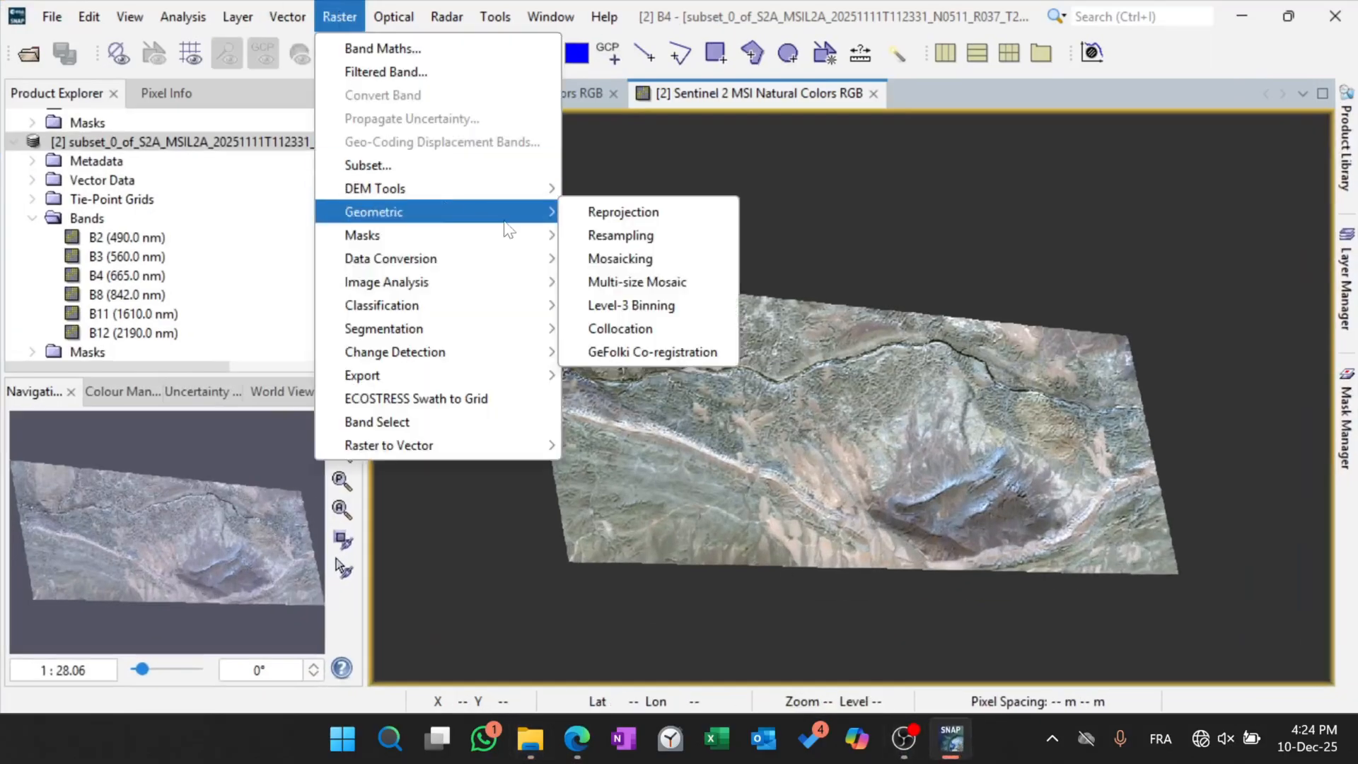
click(645, 236)
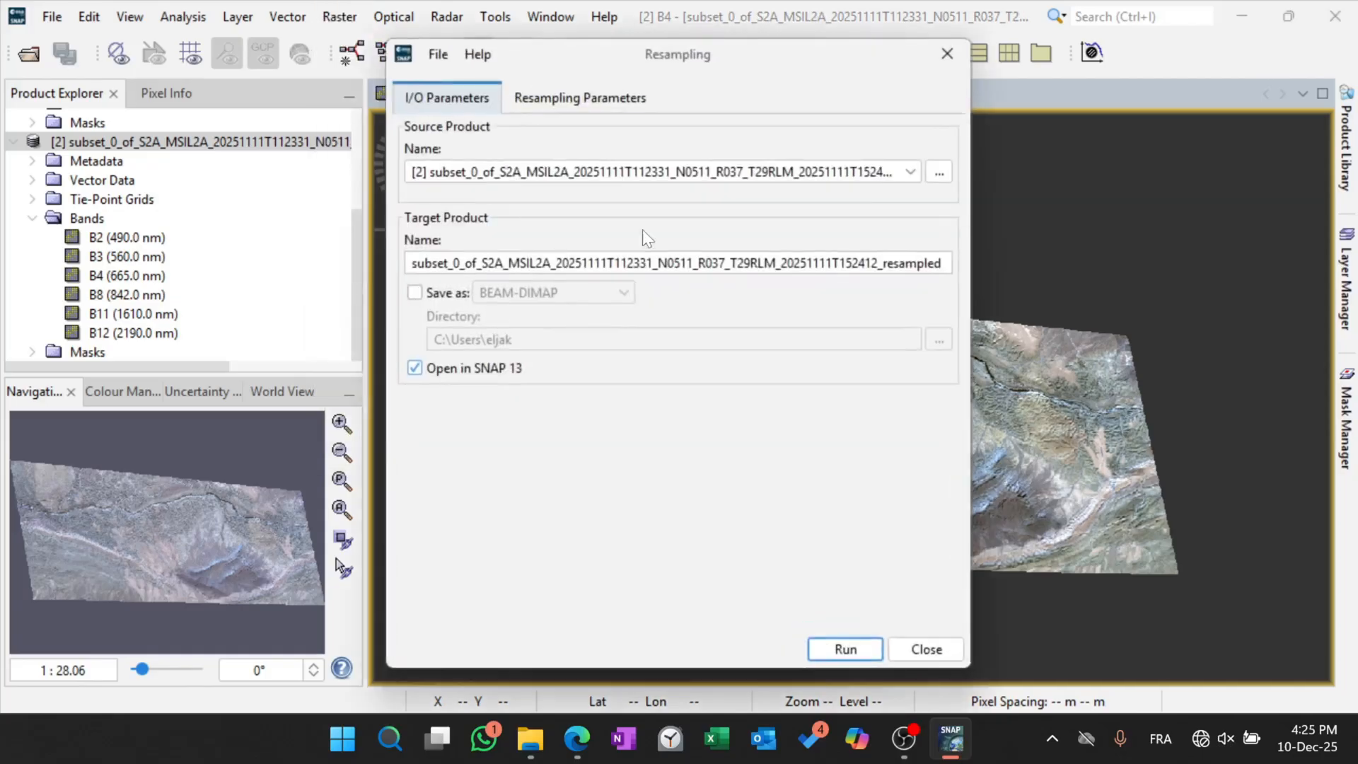
In the resampling parameters, define the output size by reference band from the source product, keeping band B2.
click(590, 97)
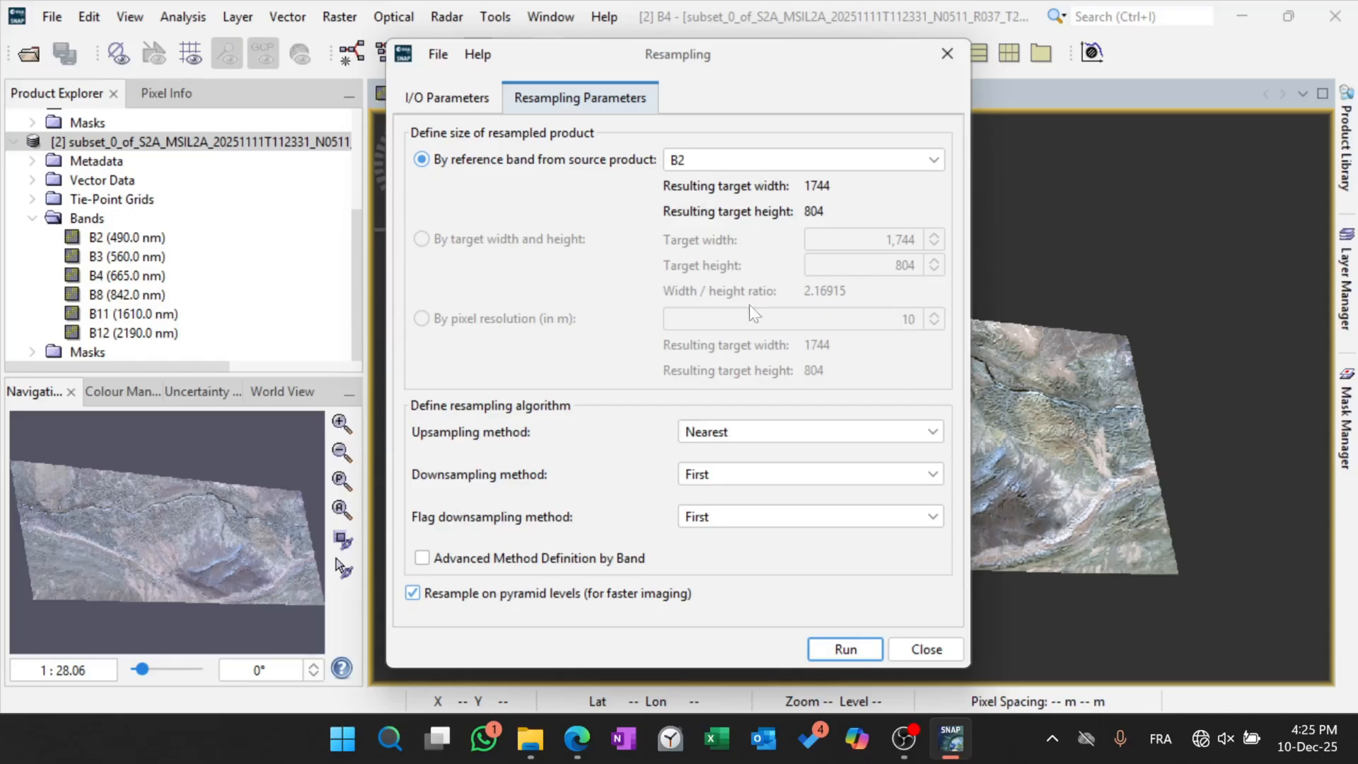
click(933, 162)
click(934, 162)
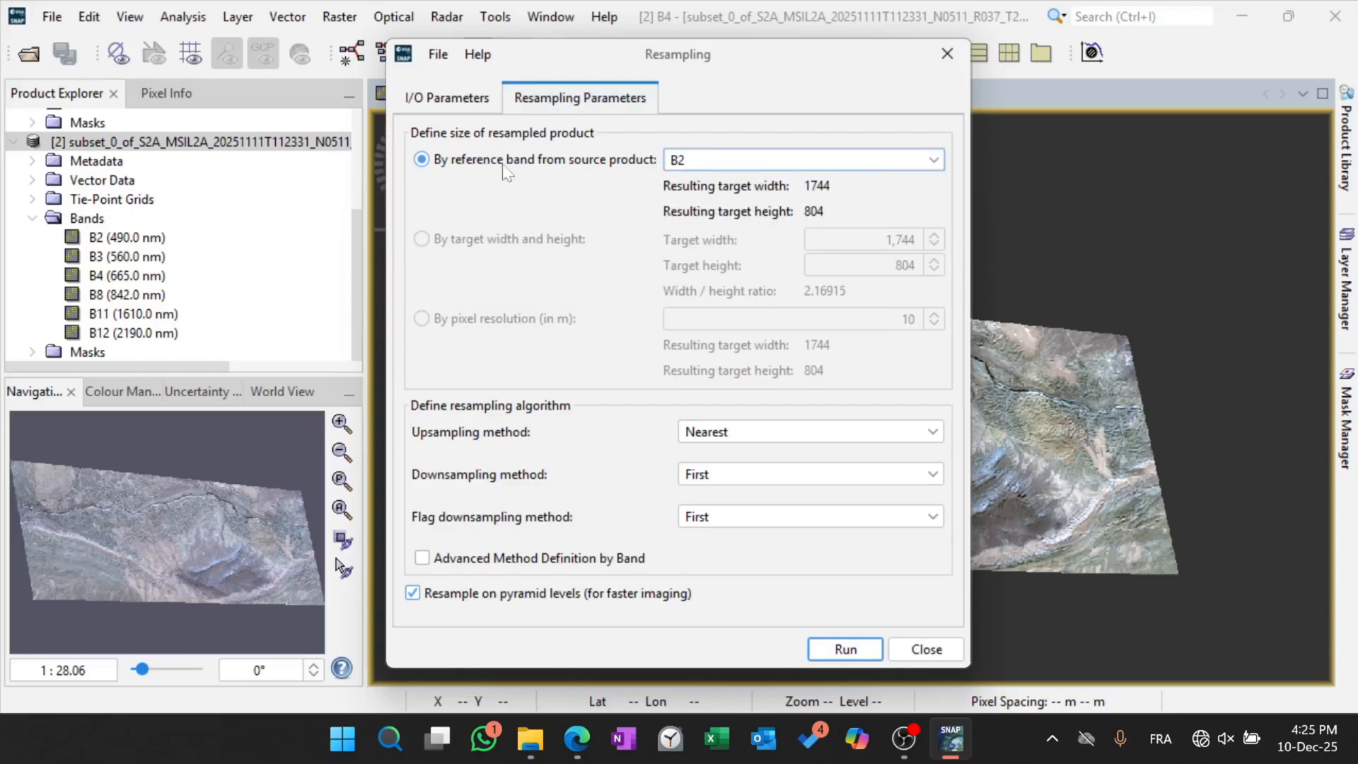
click(420, 159)
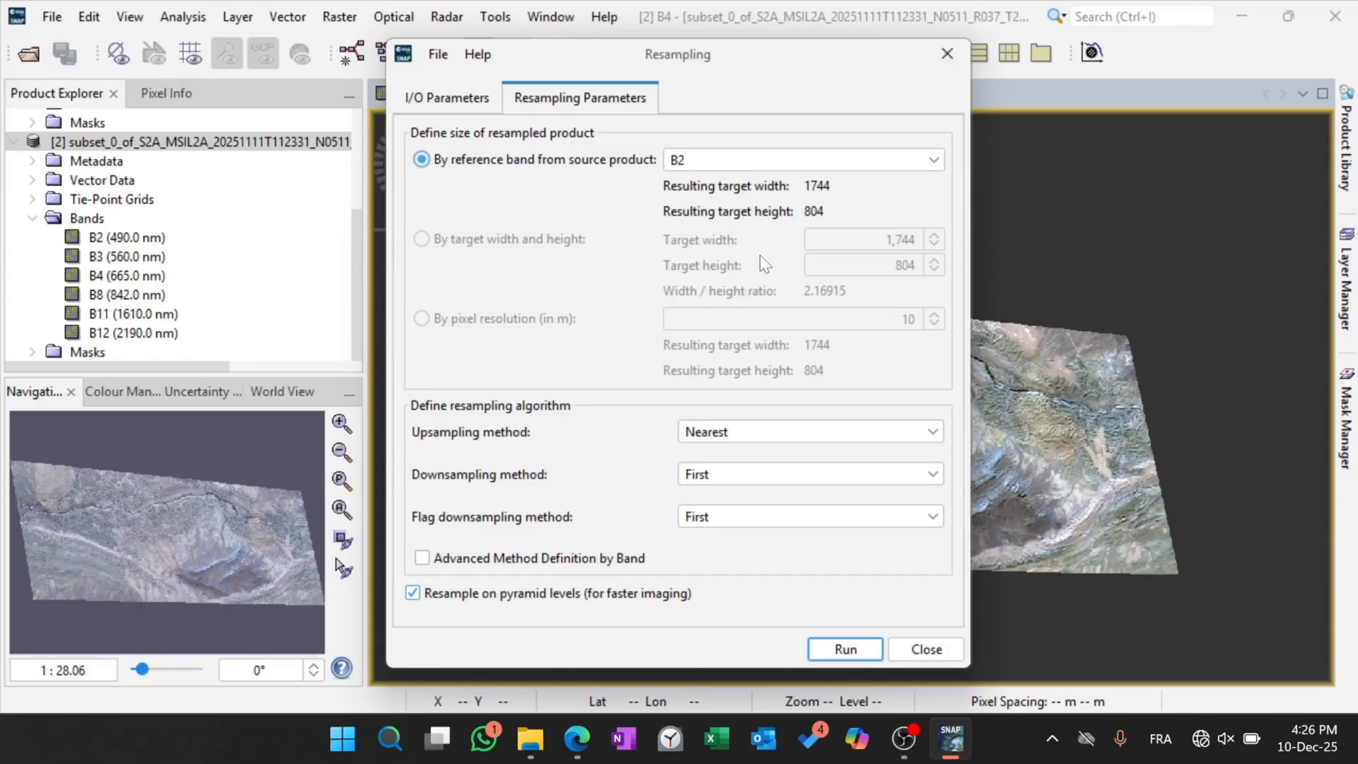
click(900, 163)
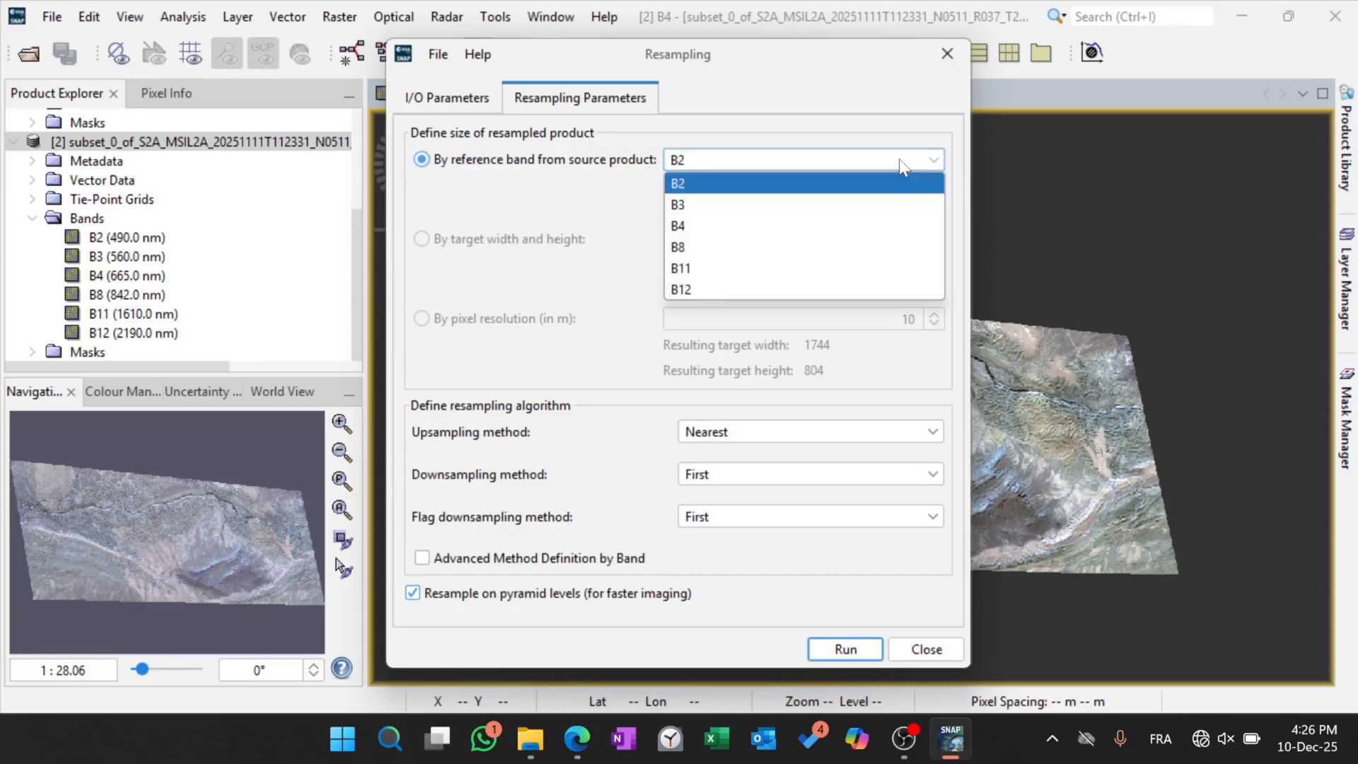
click(900, 163)
click(898, 159)
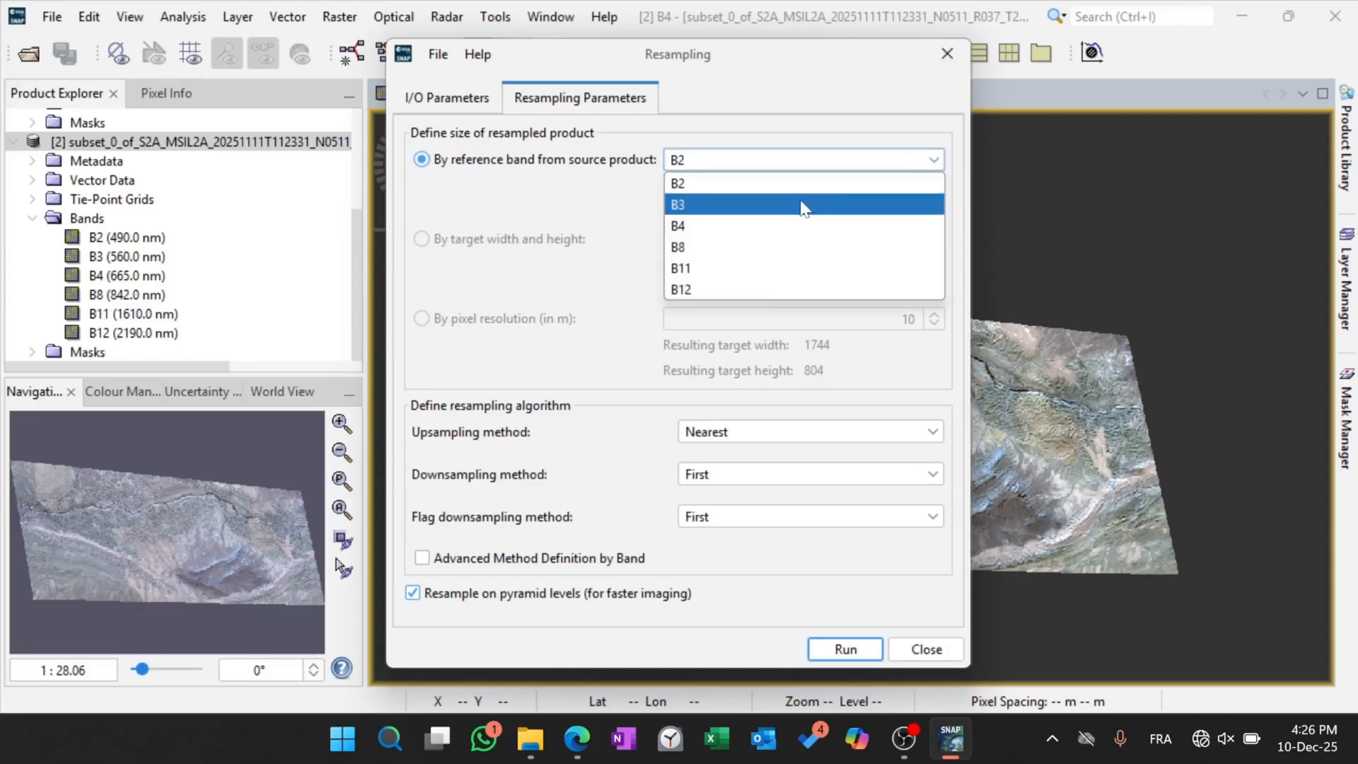
click(613, 199)
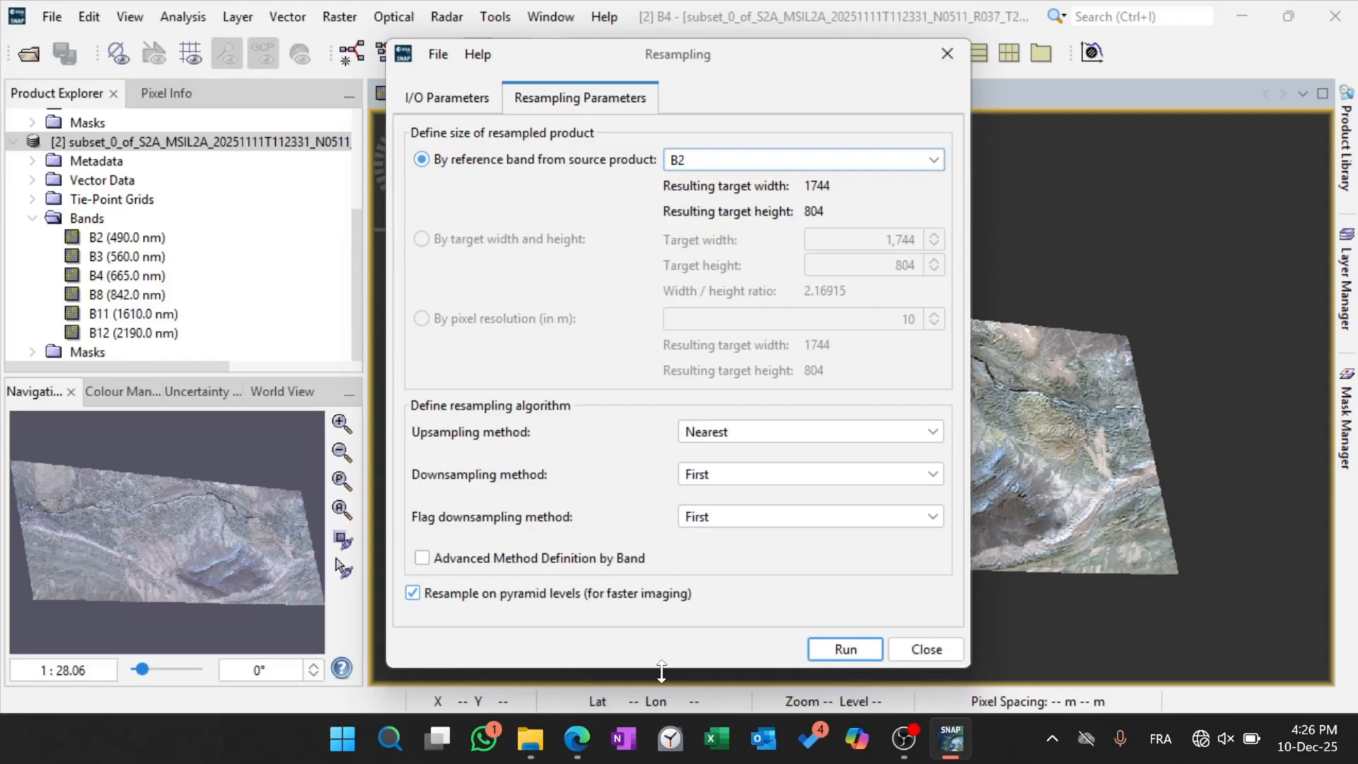
Check the PDF lab sheet's note about entering 10 m if it is not chosen automatically, and return to SNAP.
click(592, 729)
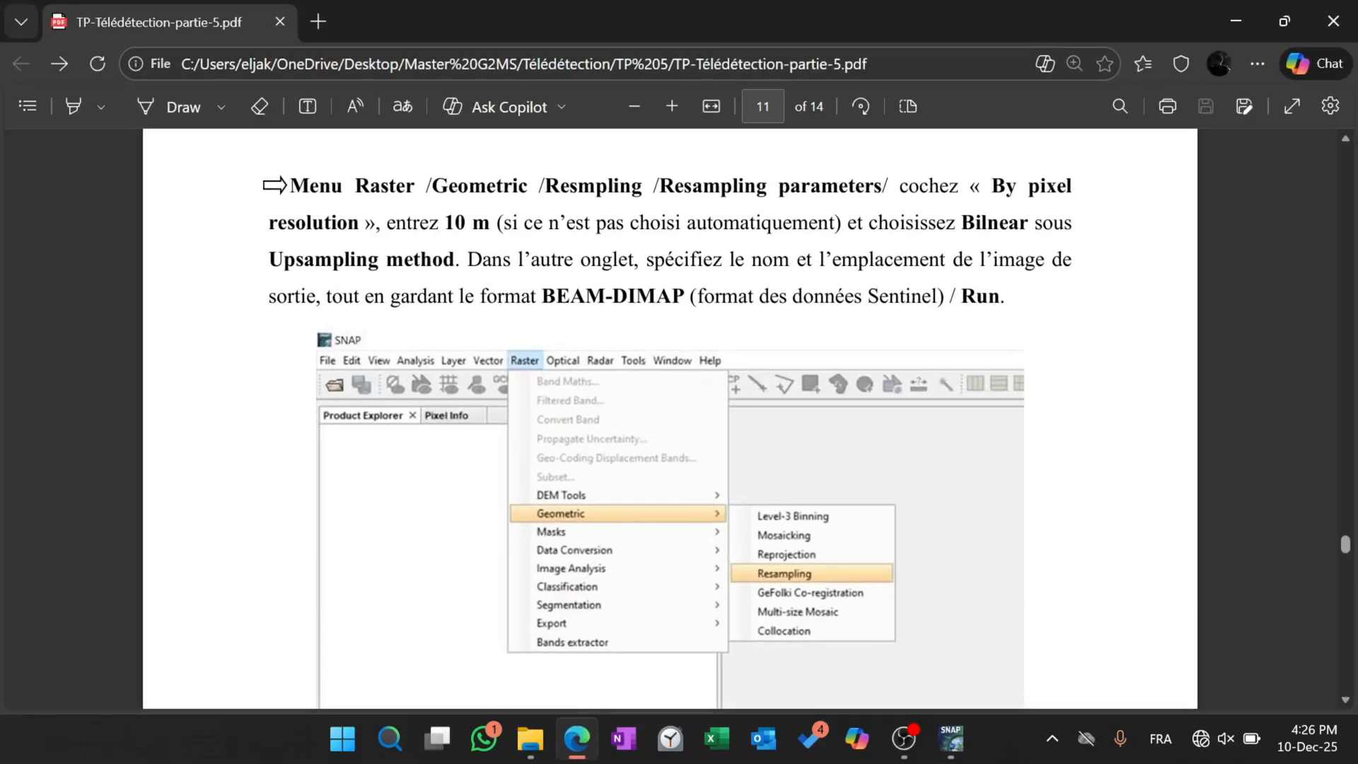
drag(503, 224, 846, 224)
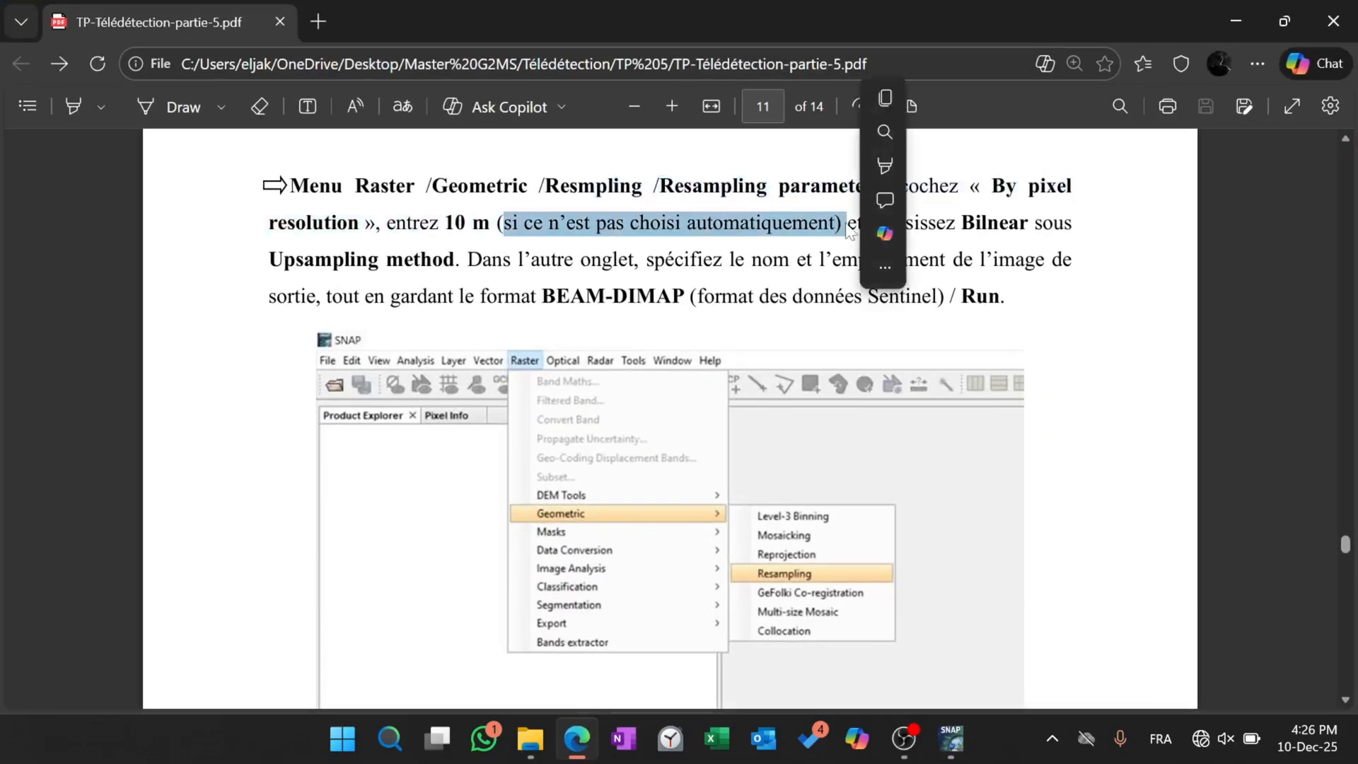
click(654, 324)
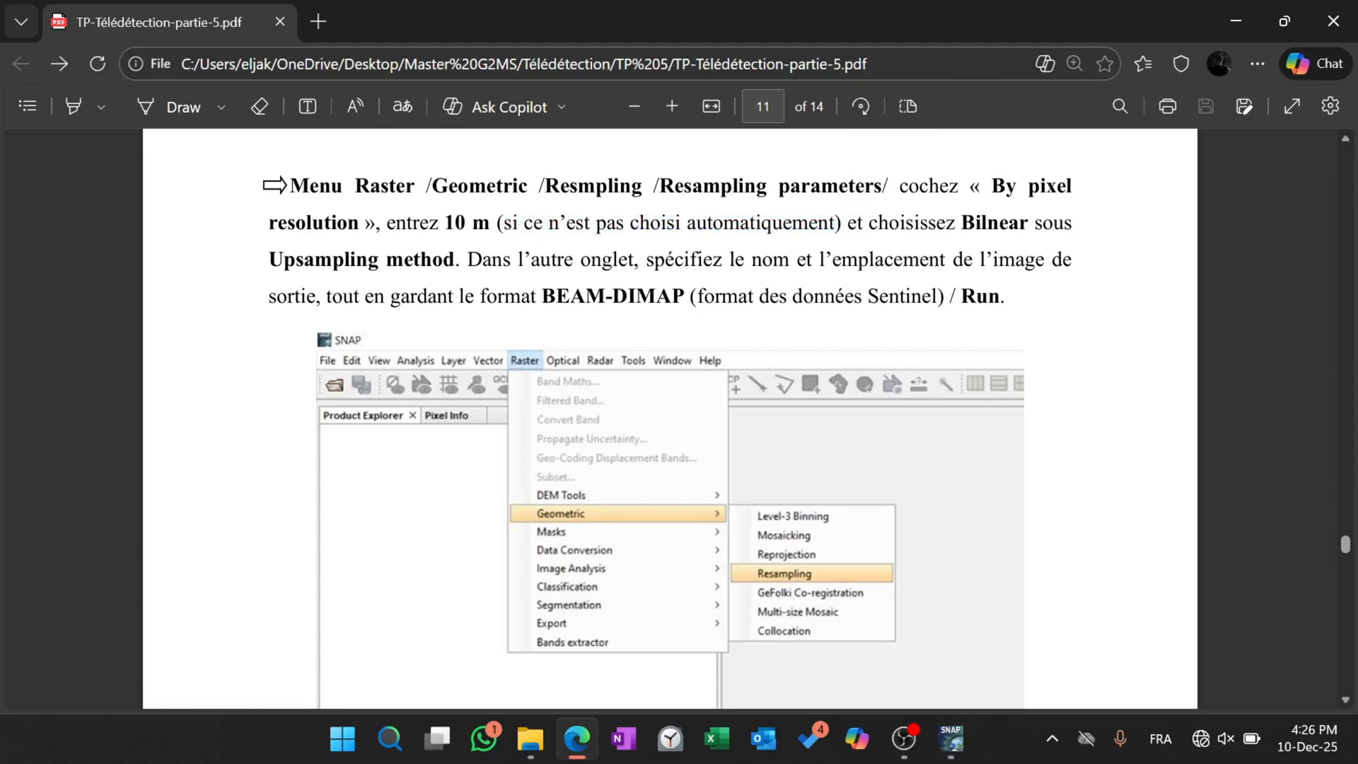
click(1221, 13)
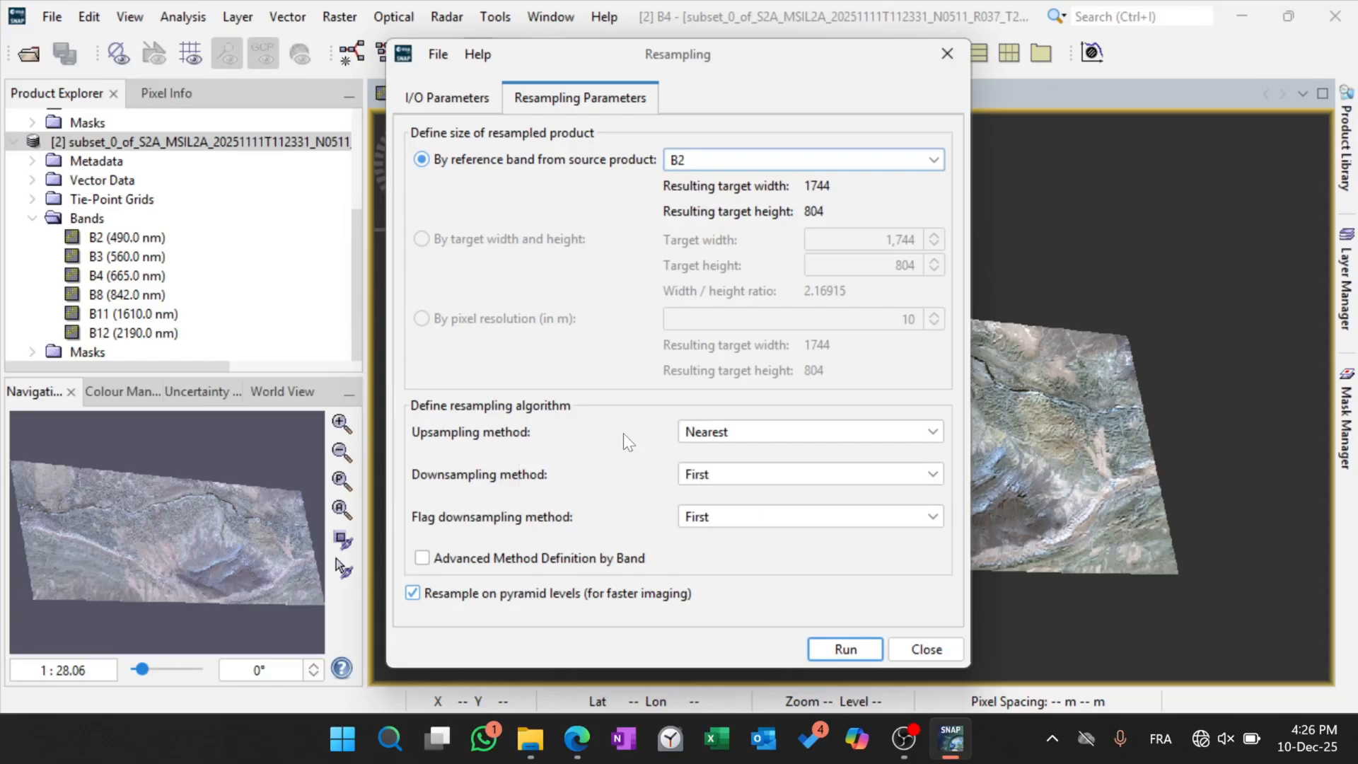
Set the upsampling method of the resampling algorithm to Bilinear.
click(719, 433)
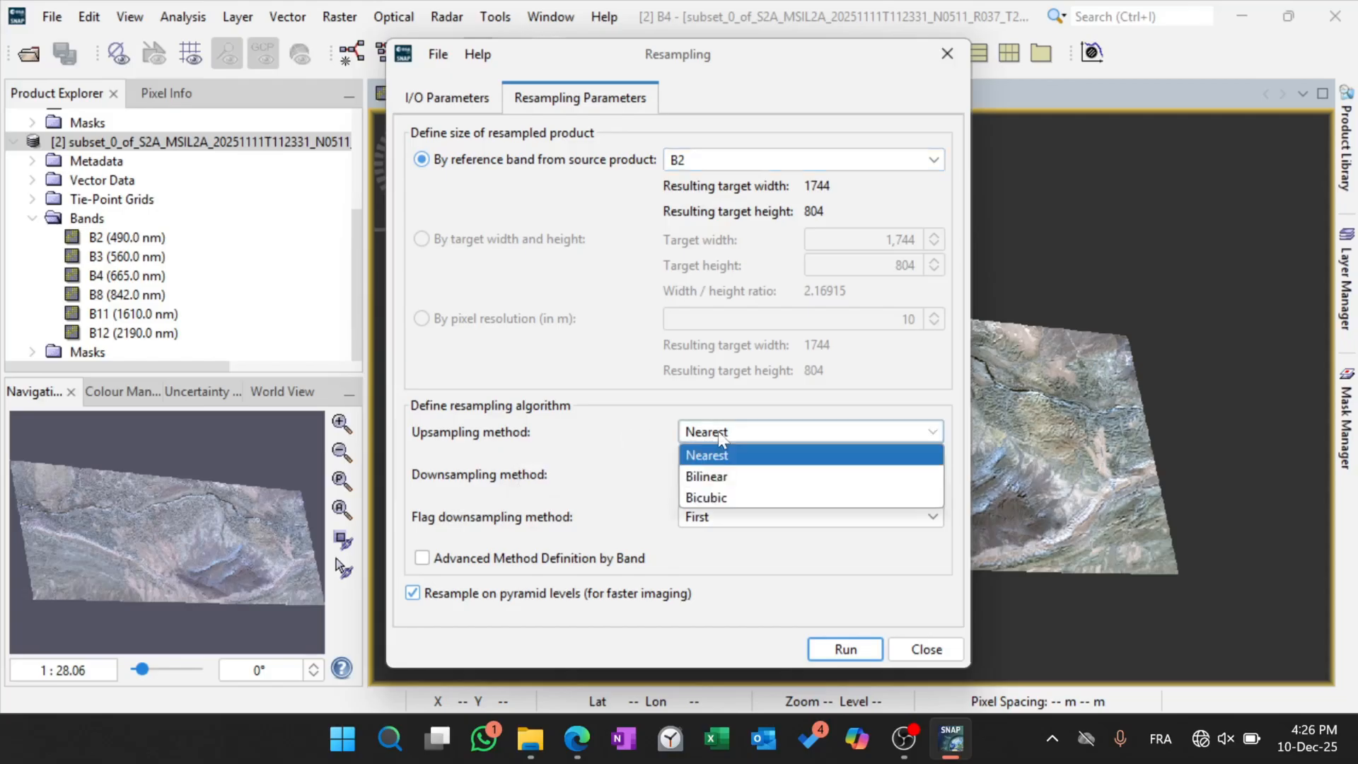
click(719, 433)
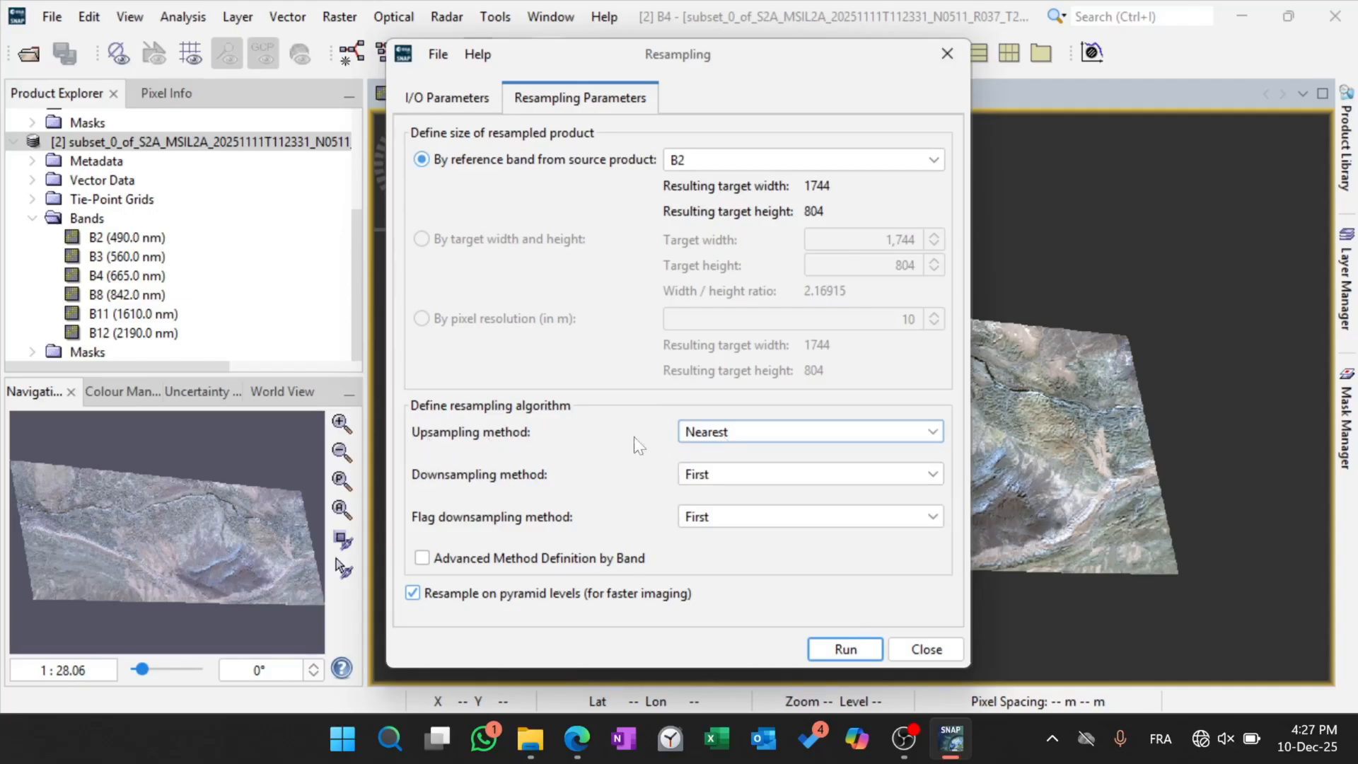
click(721, 435)
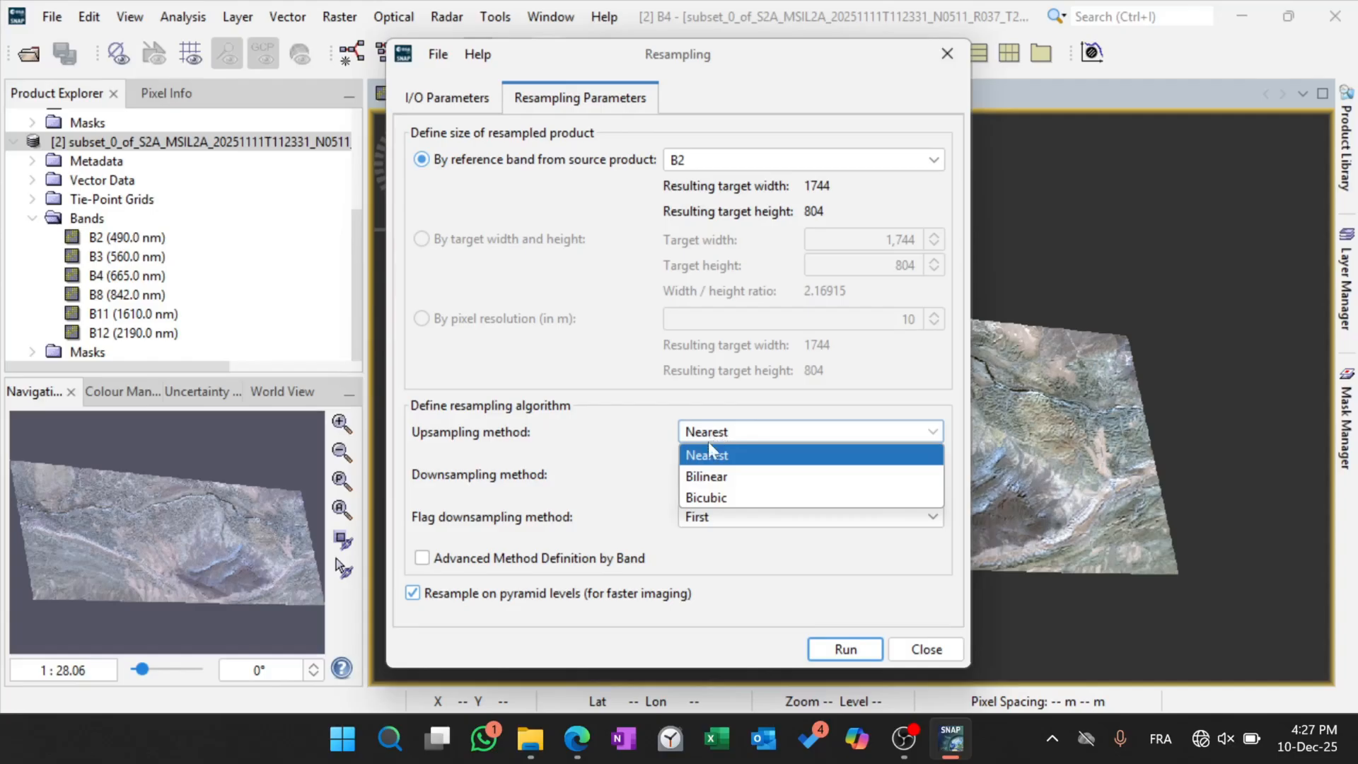
click(716, 487)
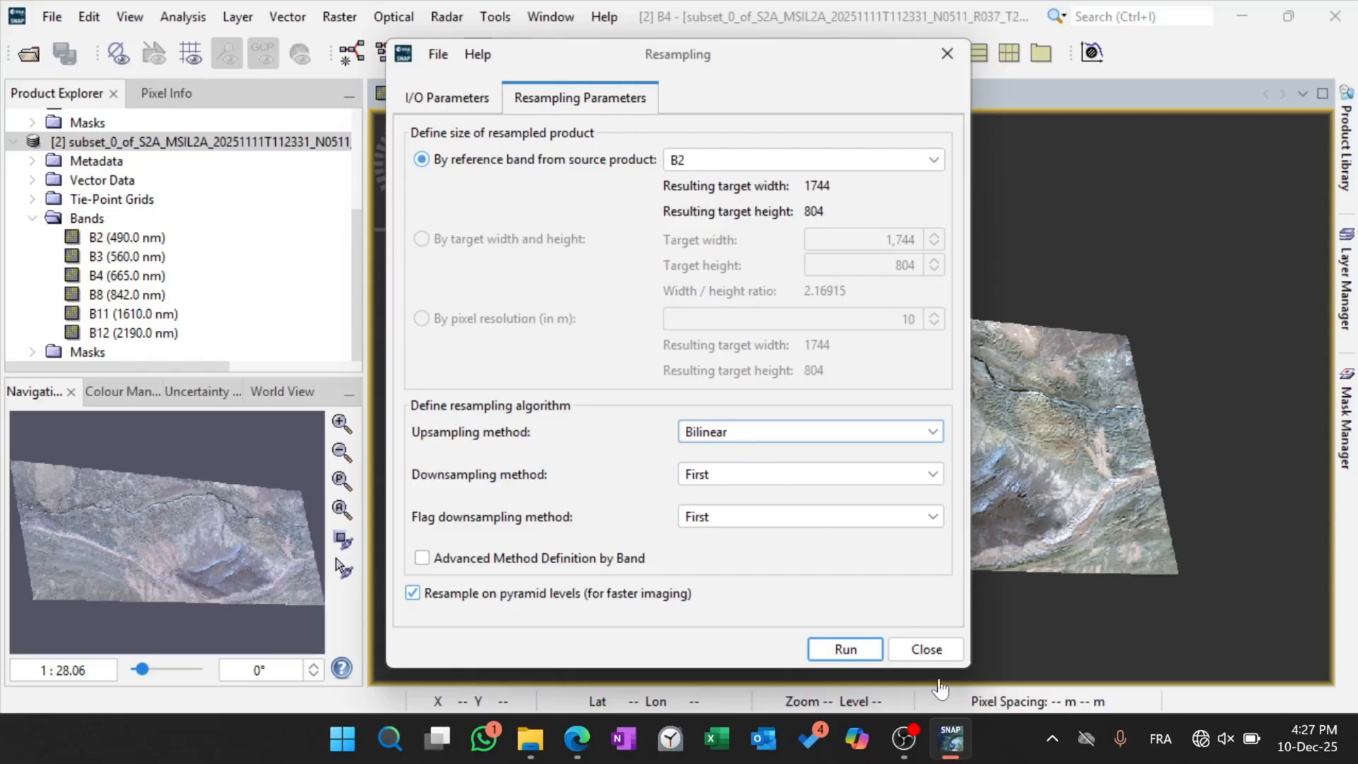
click(907, 739)
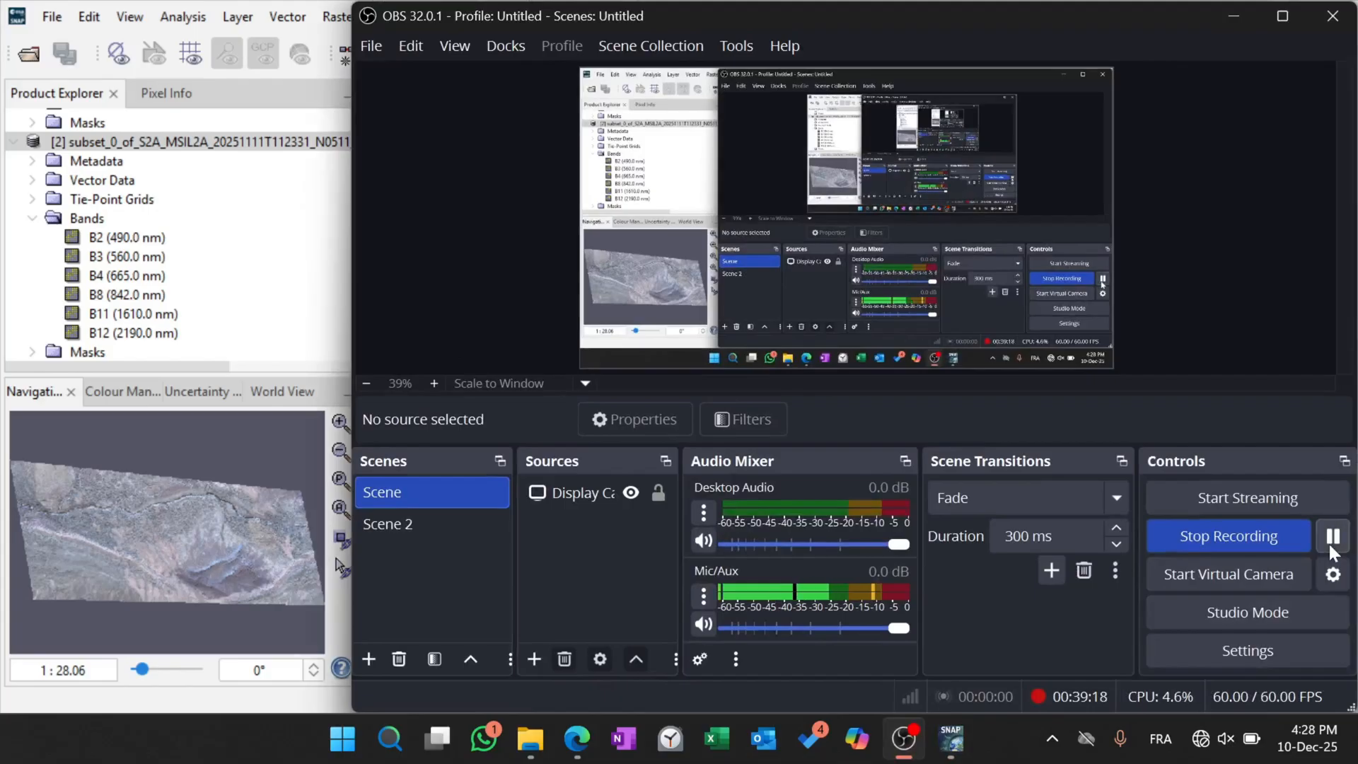
click(1234, 15)
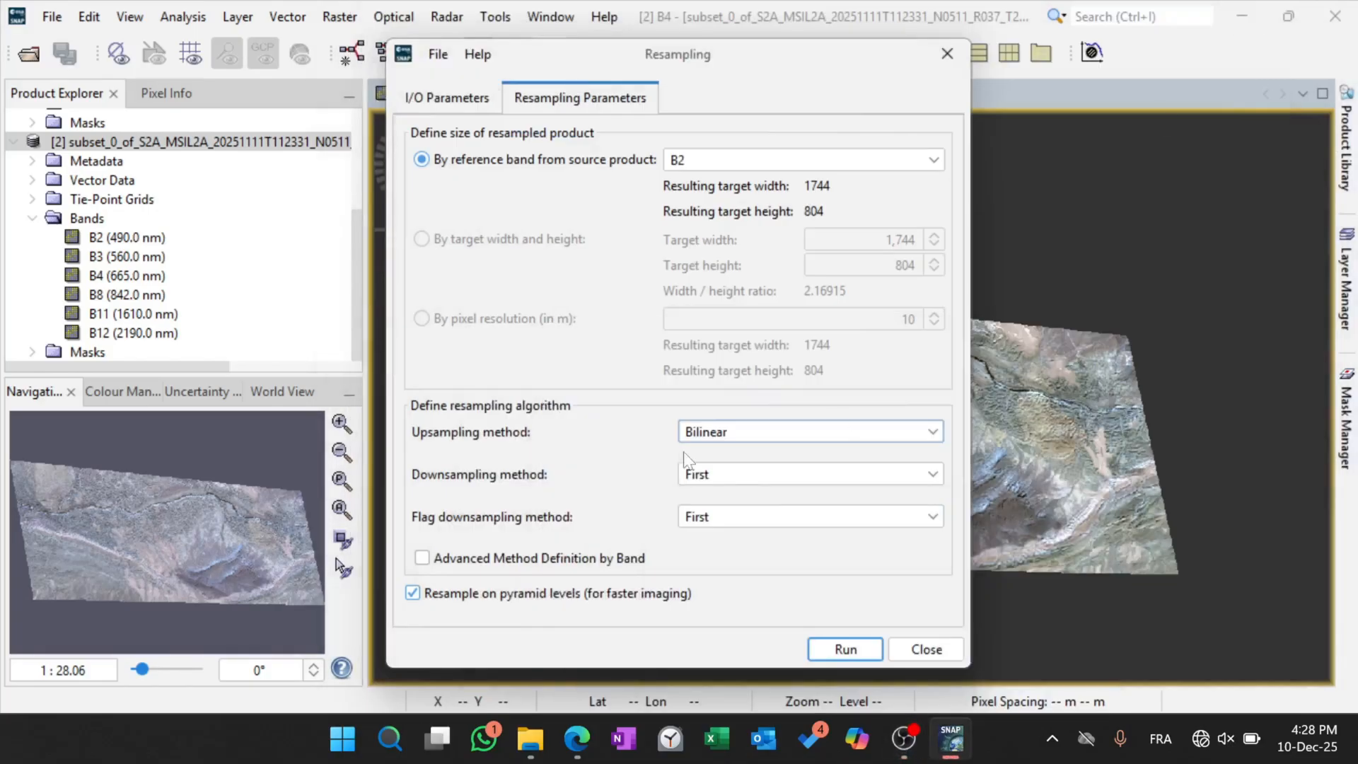
click(794, 431)
click(707, 481)
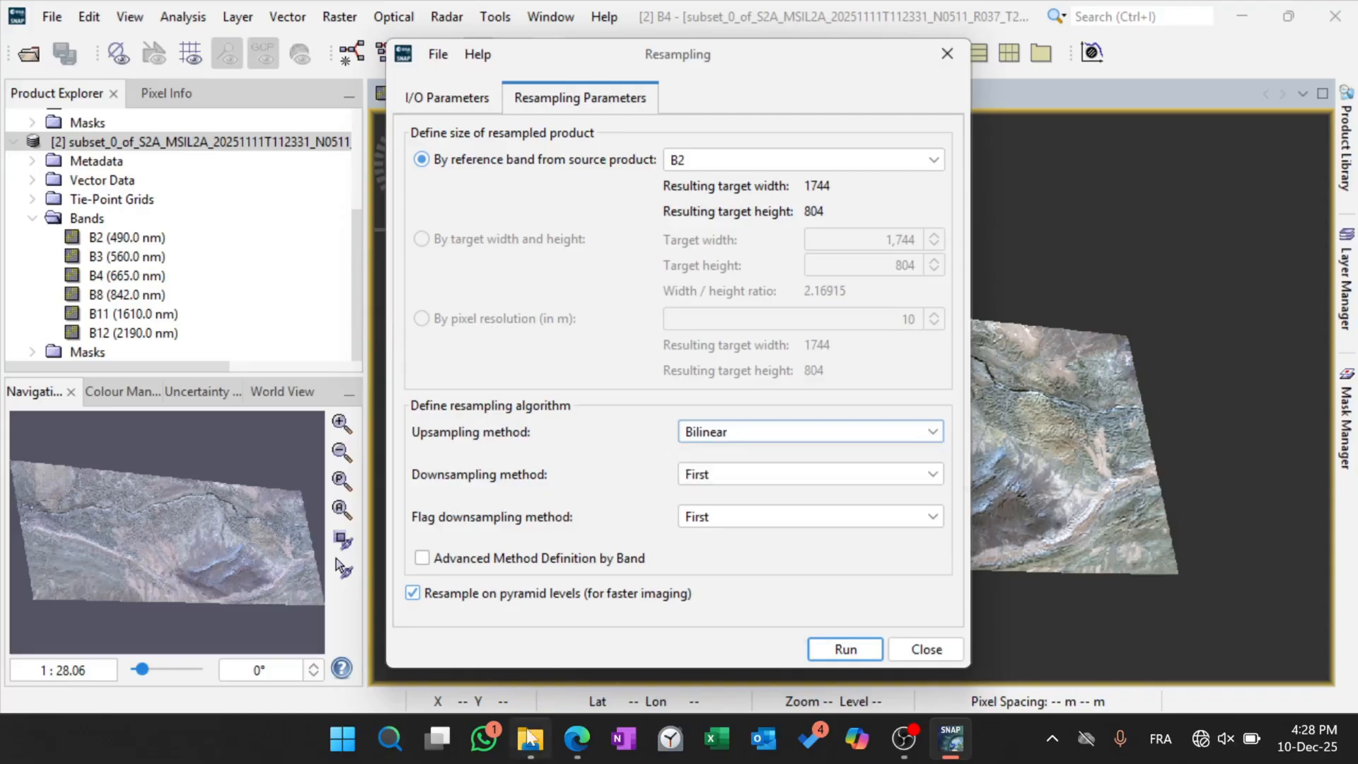
Consult the PDF lab sheet for the output image's name, location and format requirements, and return to SNAP.
click(577, 738)
scroll(631, 503, down, 1)
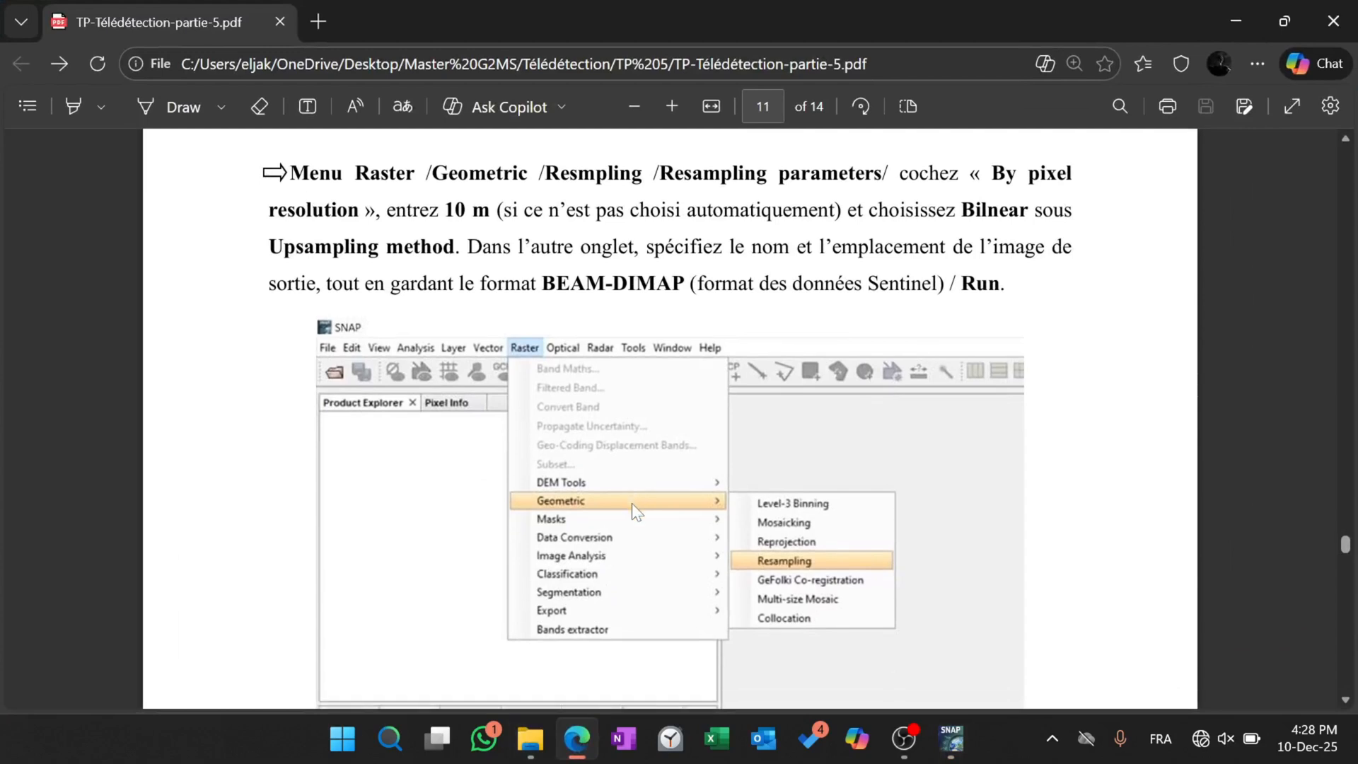
drag(468, 247, 697, 283)
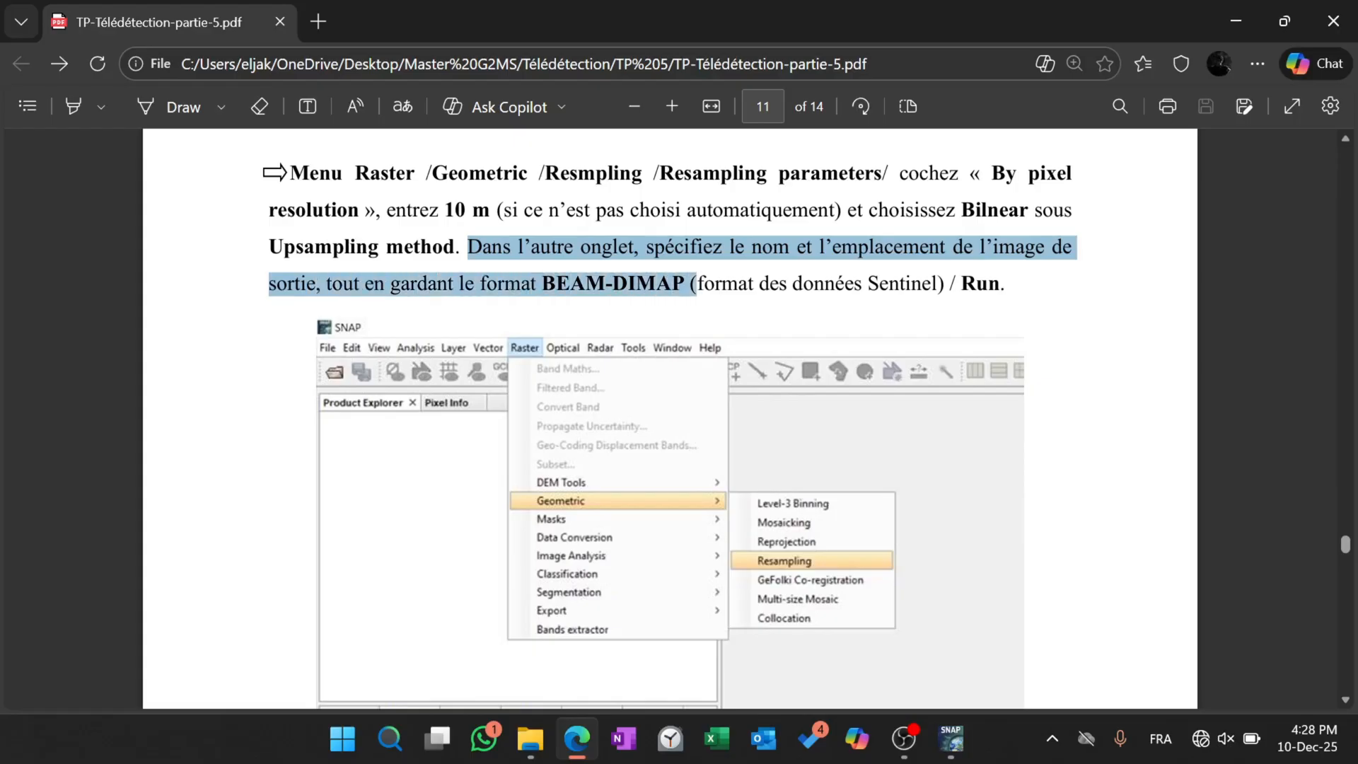
click(555, 288)
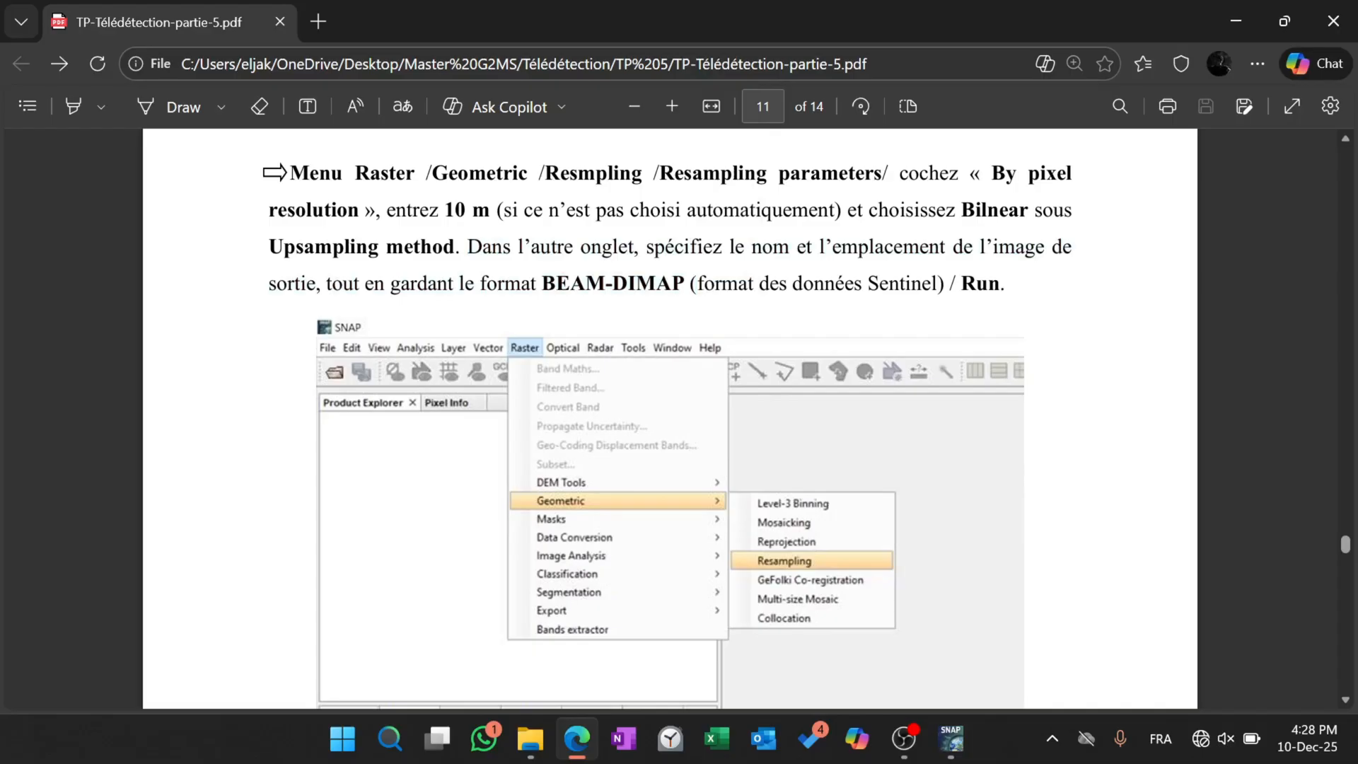
click(1217, 8)
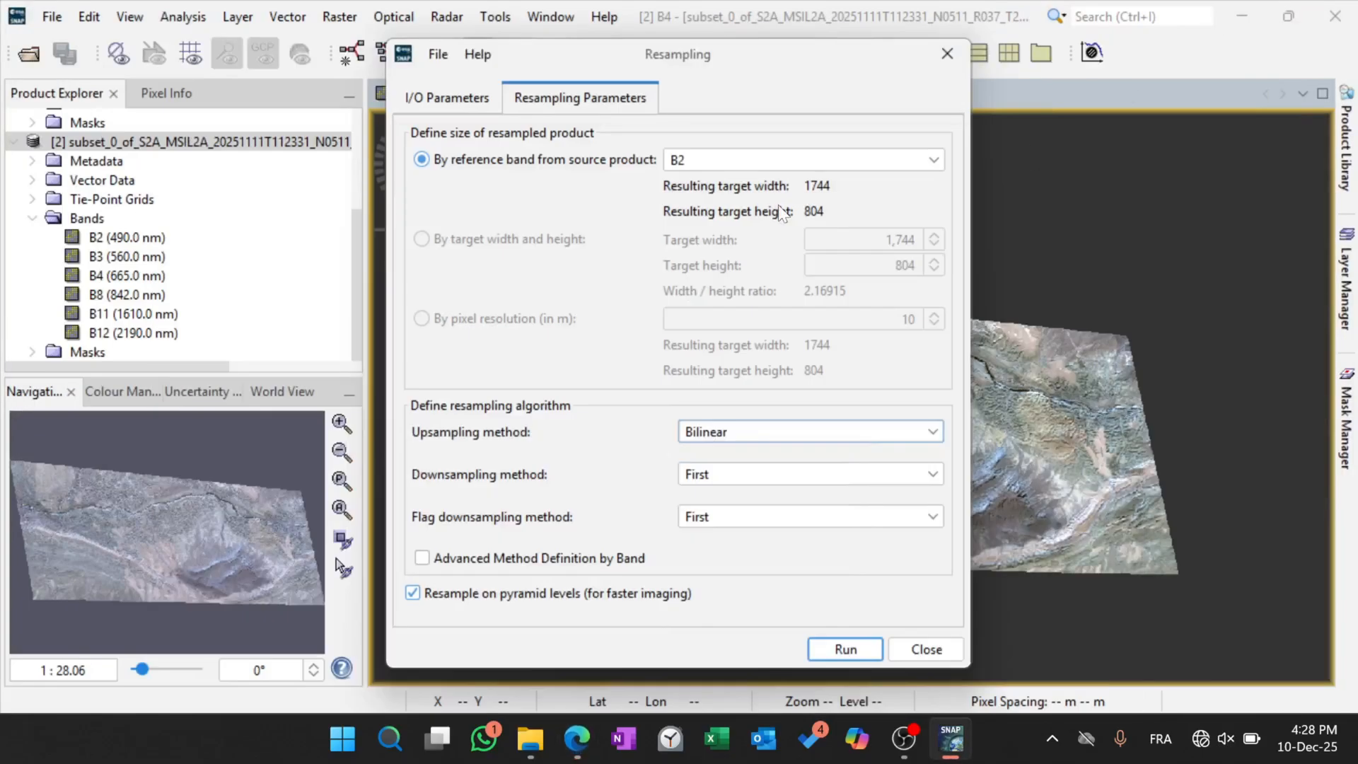
In the input/output parameters, choose the [2] subset_0 Sentinel-2 product as the source product.
click(481, 99)
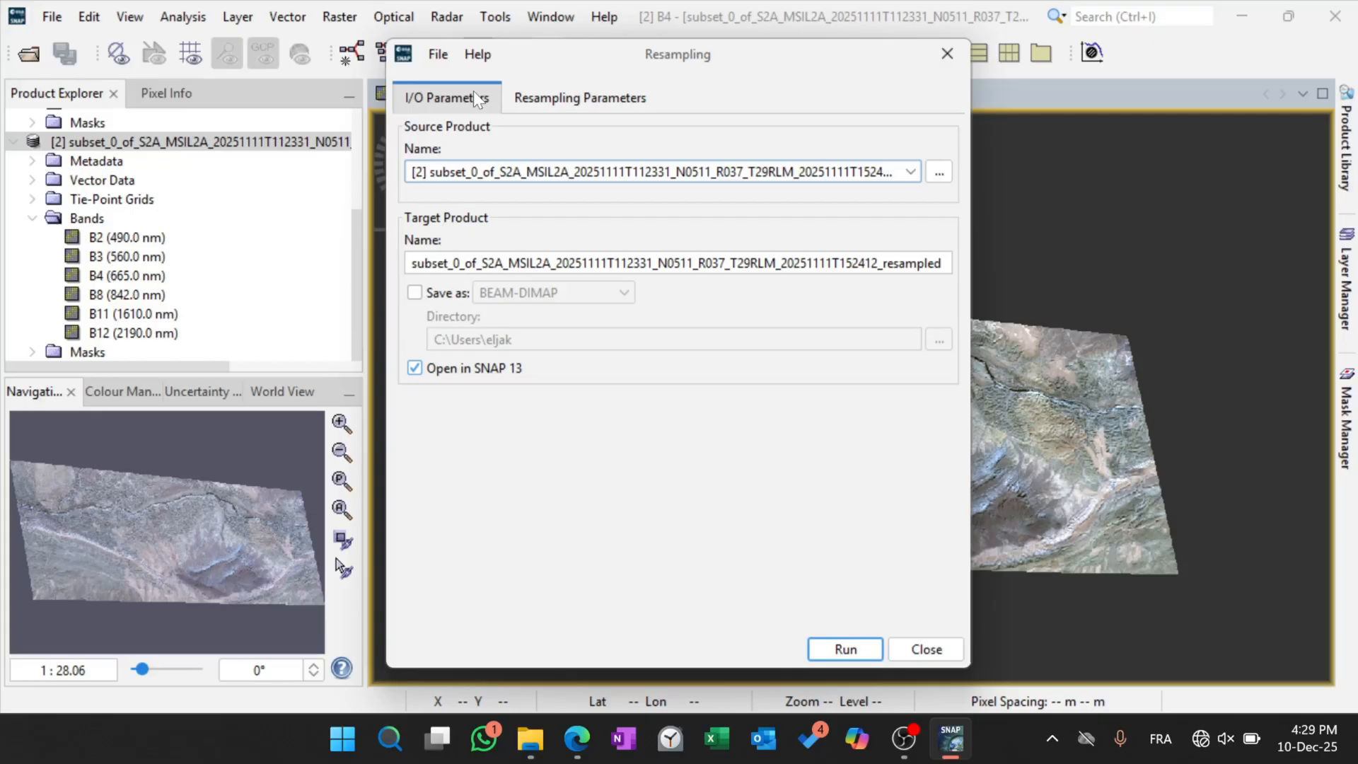
click(910, 174)
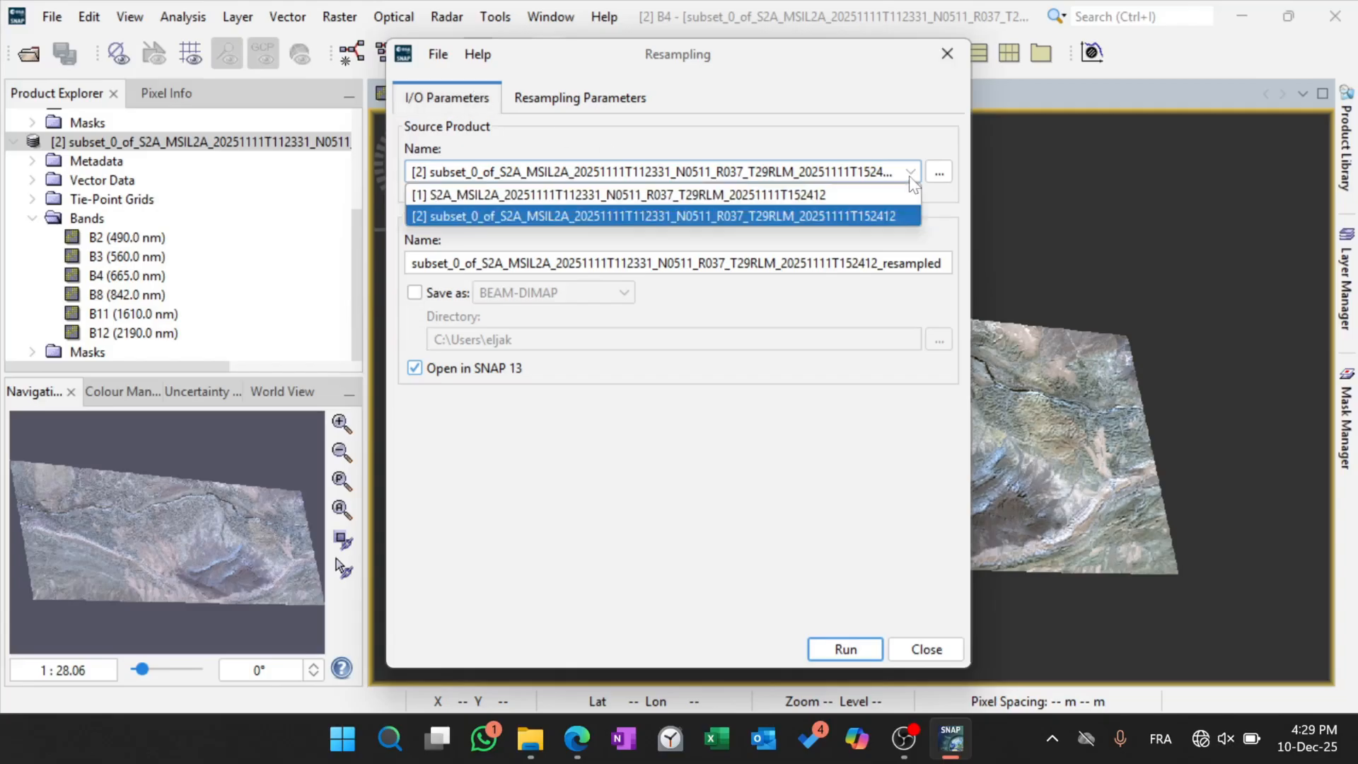
click(816, 222)
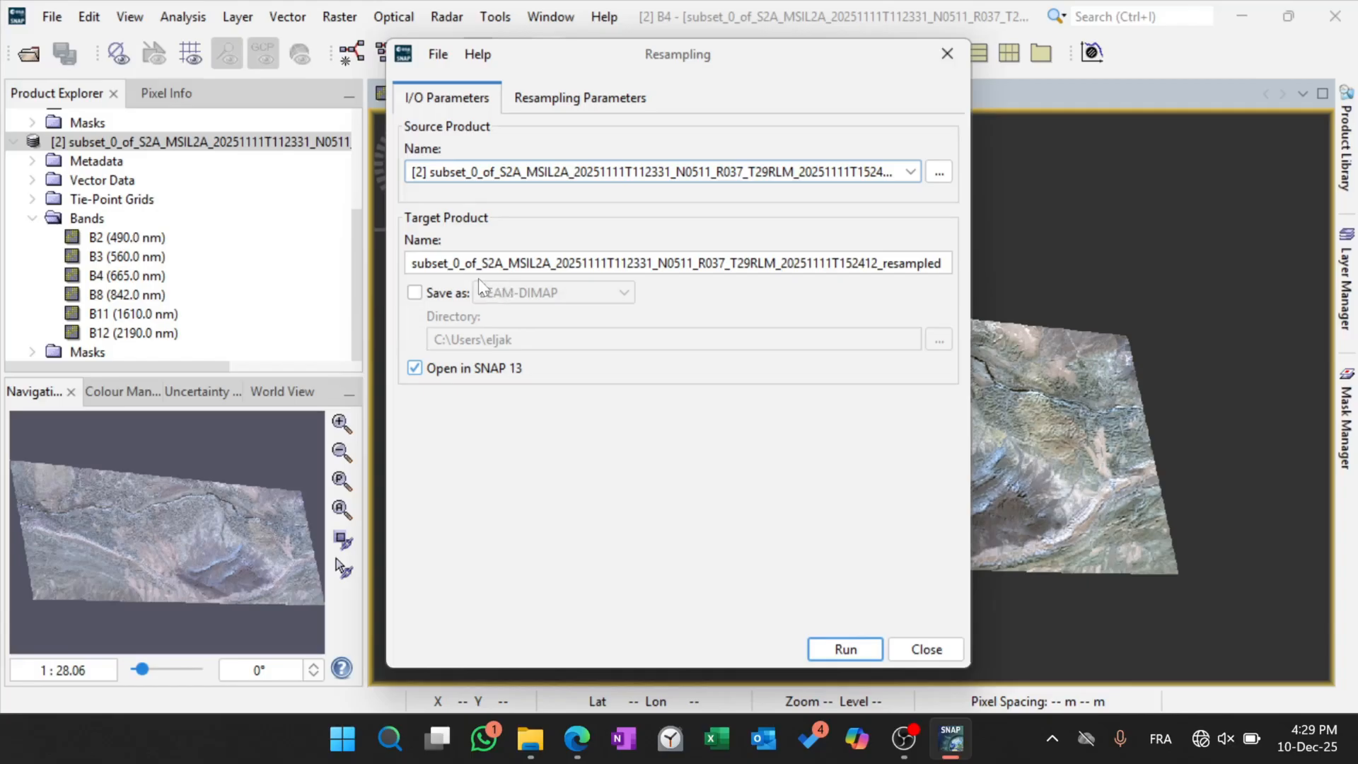
Enable saving of the target product and choose BEAM-DIMAP as its format, keeping the name ending in "resampled".
double_click(912, 263)
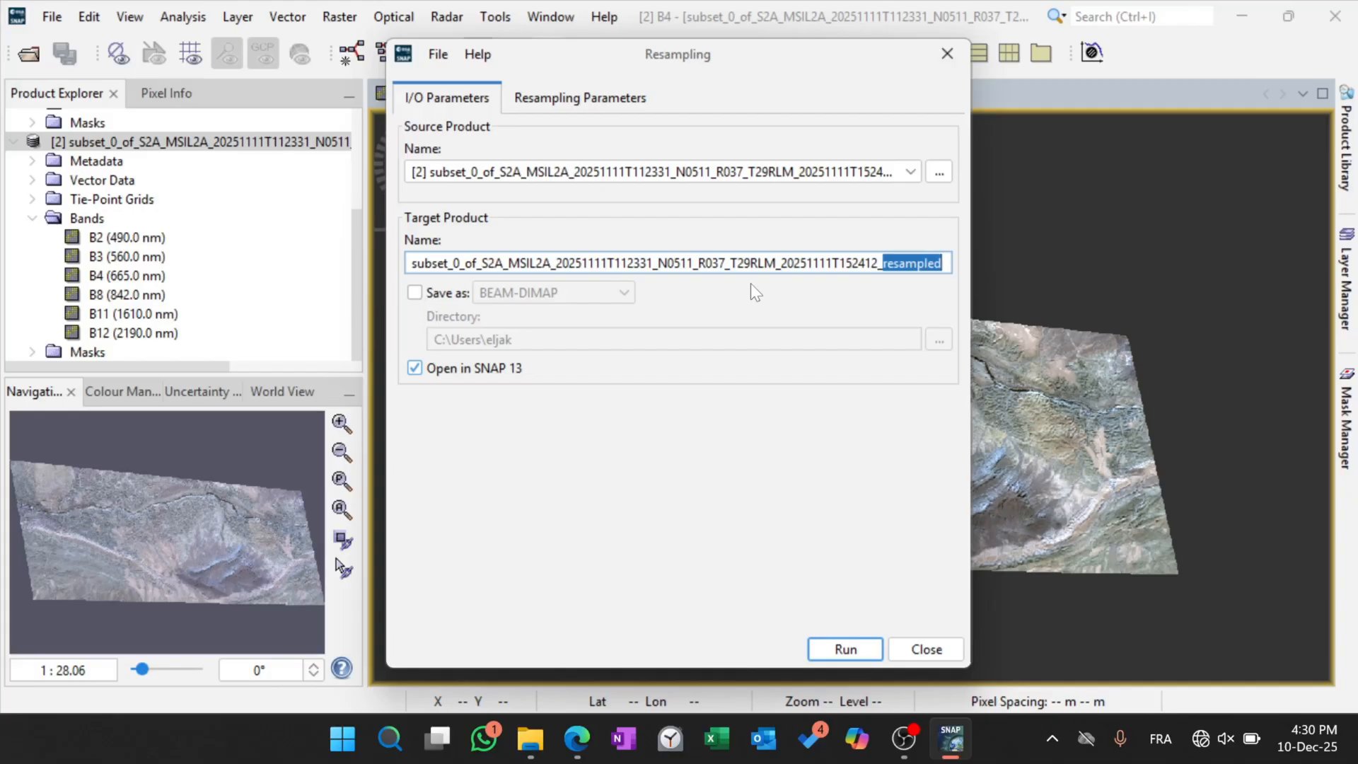
click(414, 292)
click(601, 292)
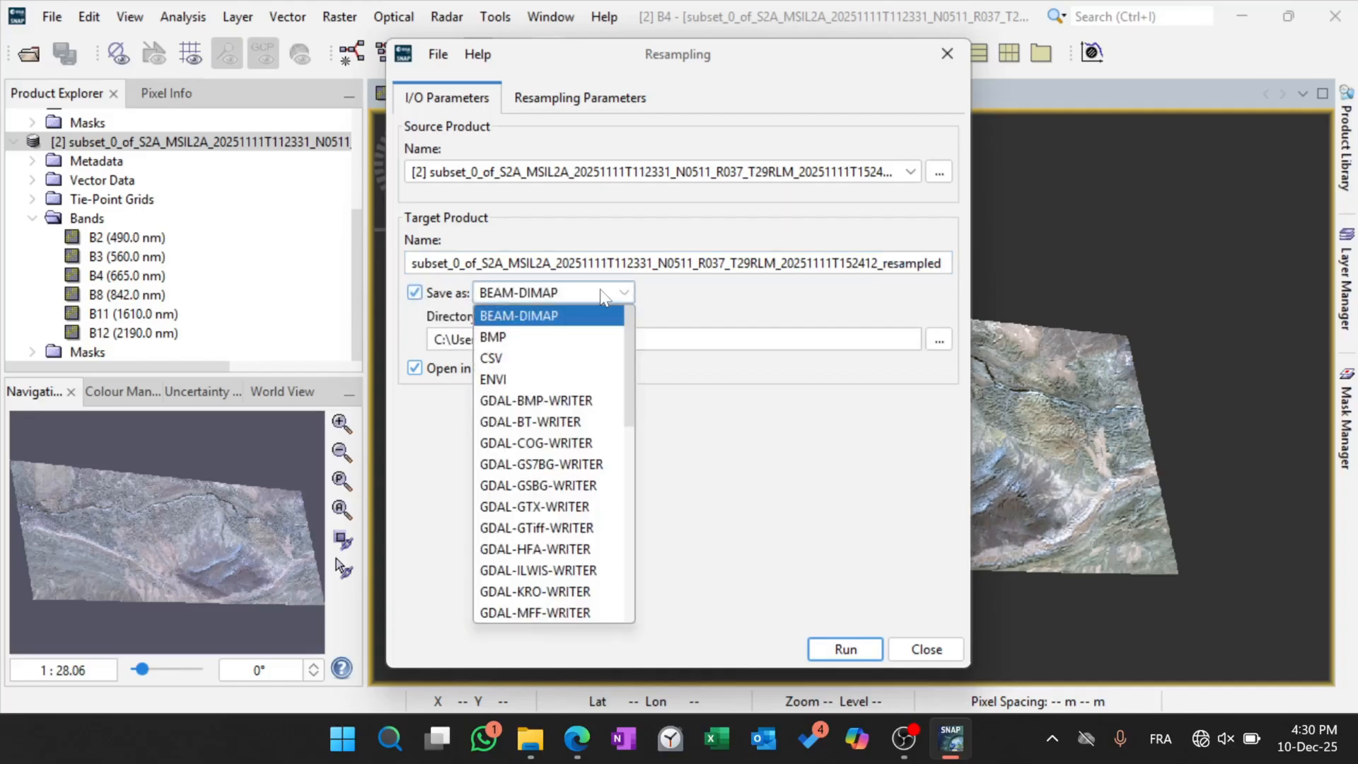
click(536, 318)
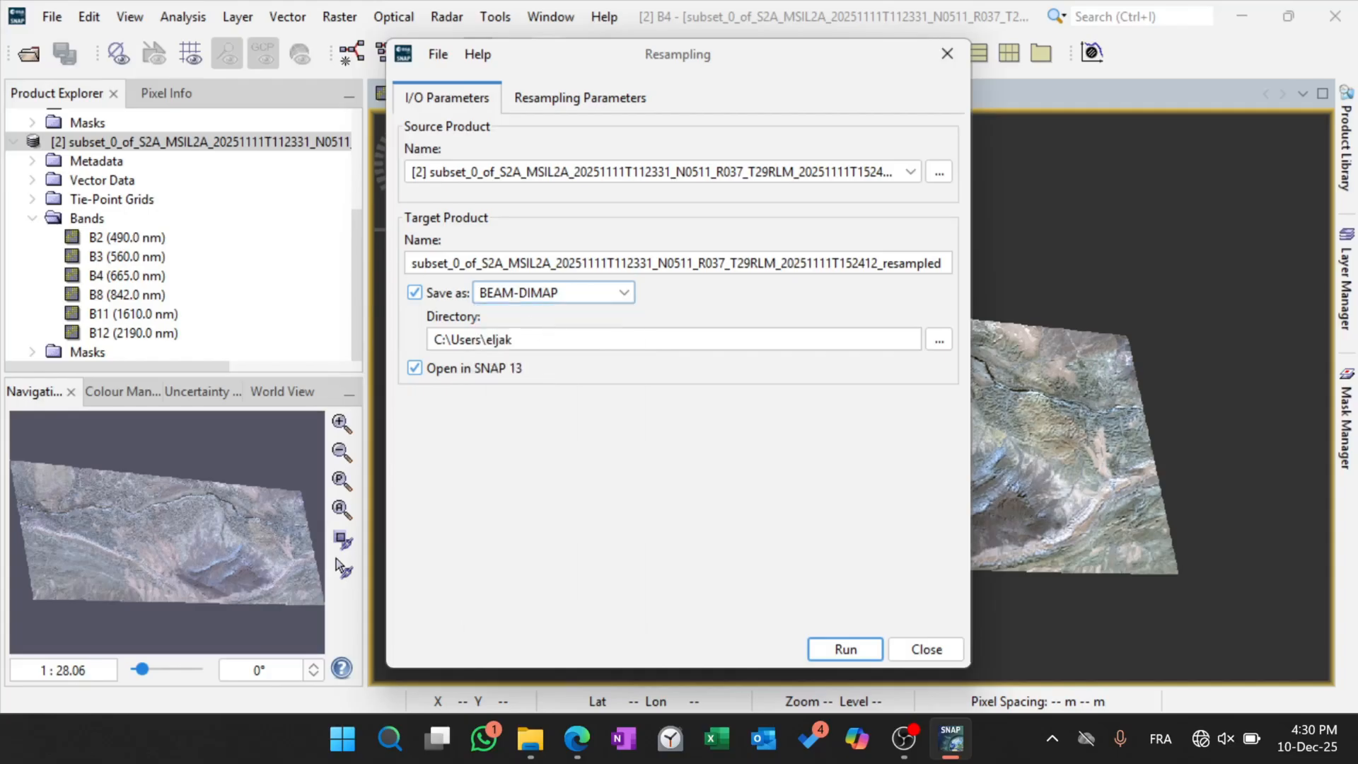
Browse for the target directory and go to the TP 5 folder in Desktop\Master G2MS\Télédétection.
click(938, 340)
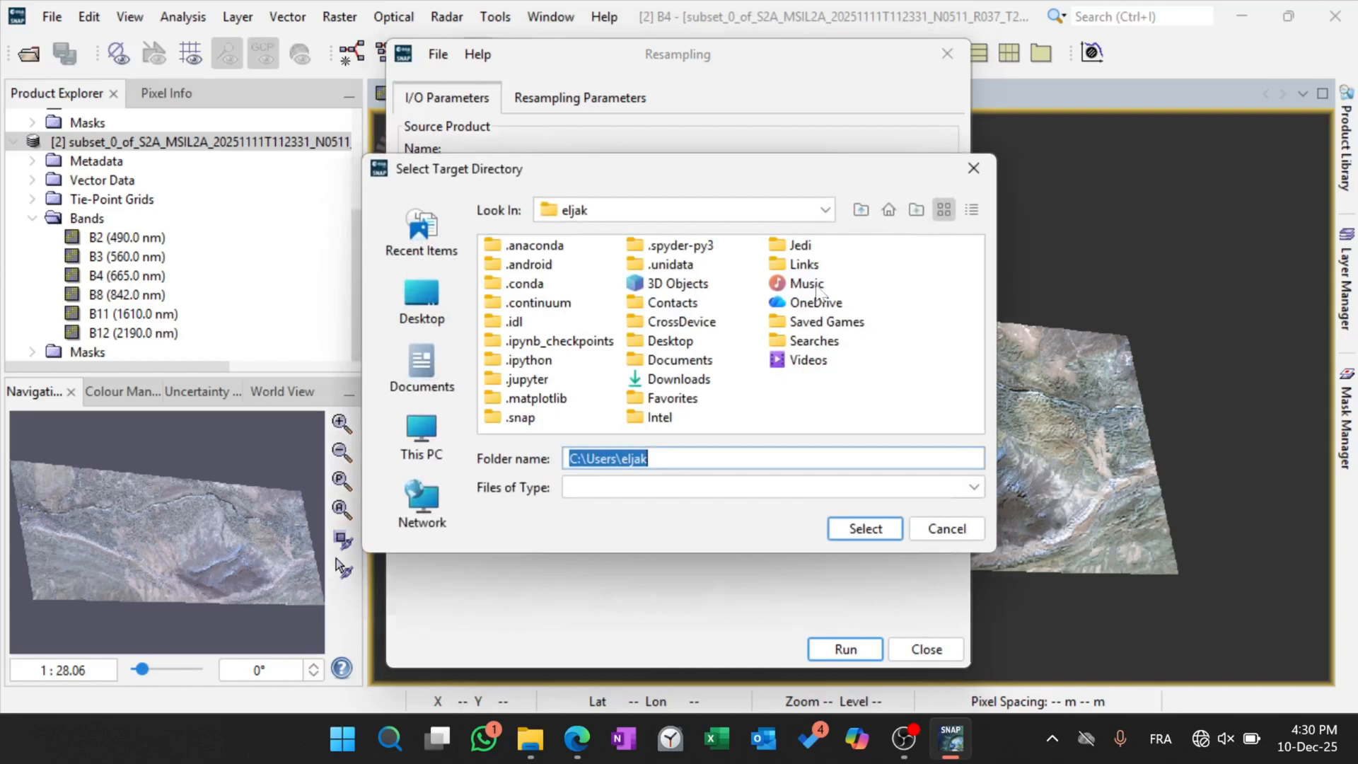
click(449, 300)
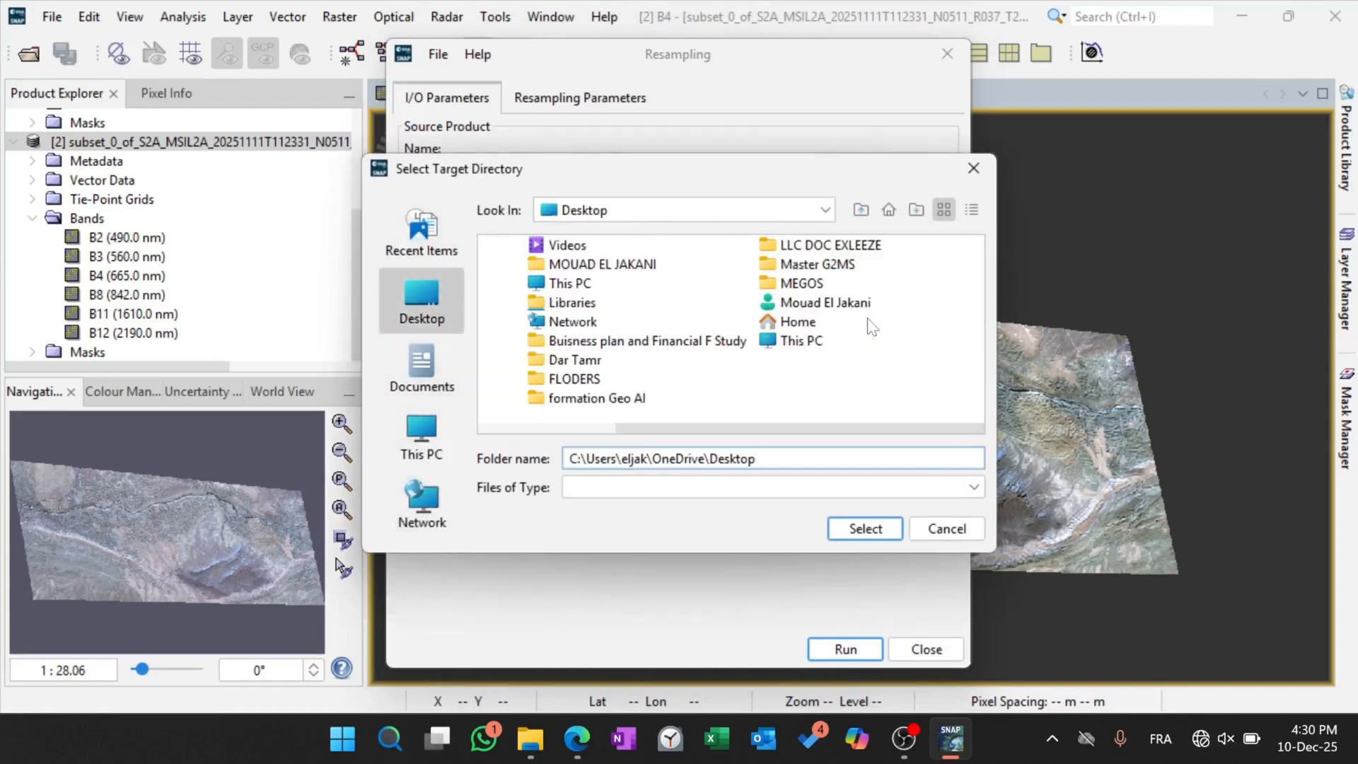
double_click(796, 268)
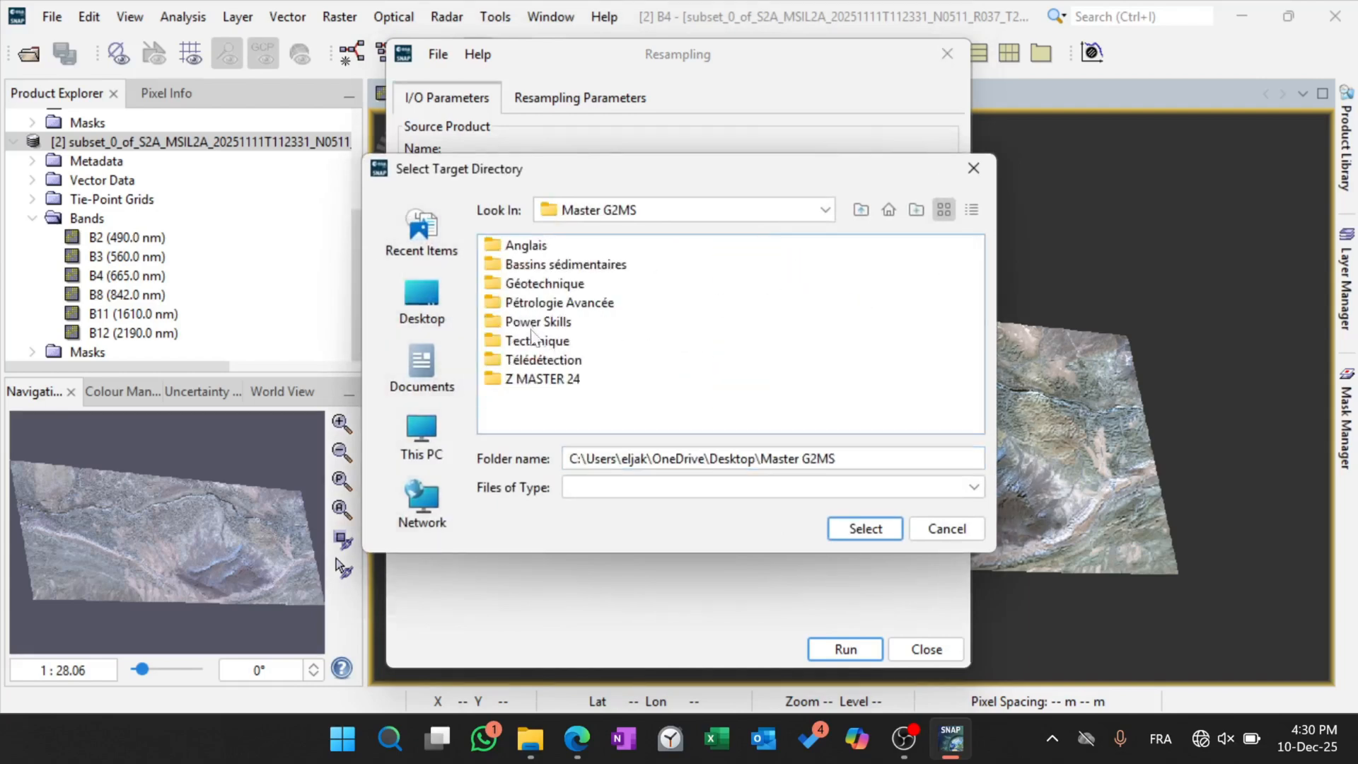
double_click(546, 359)
click(520, 361)
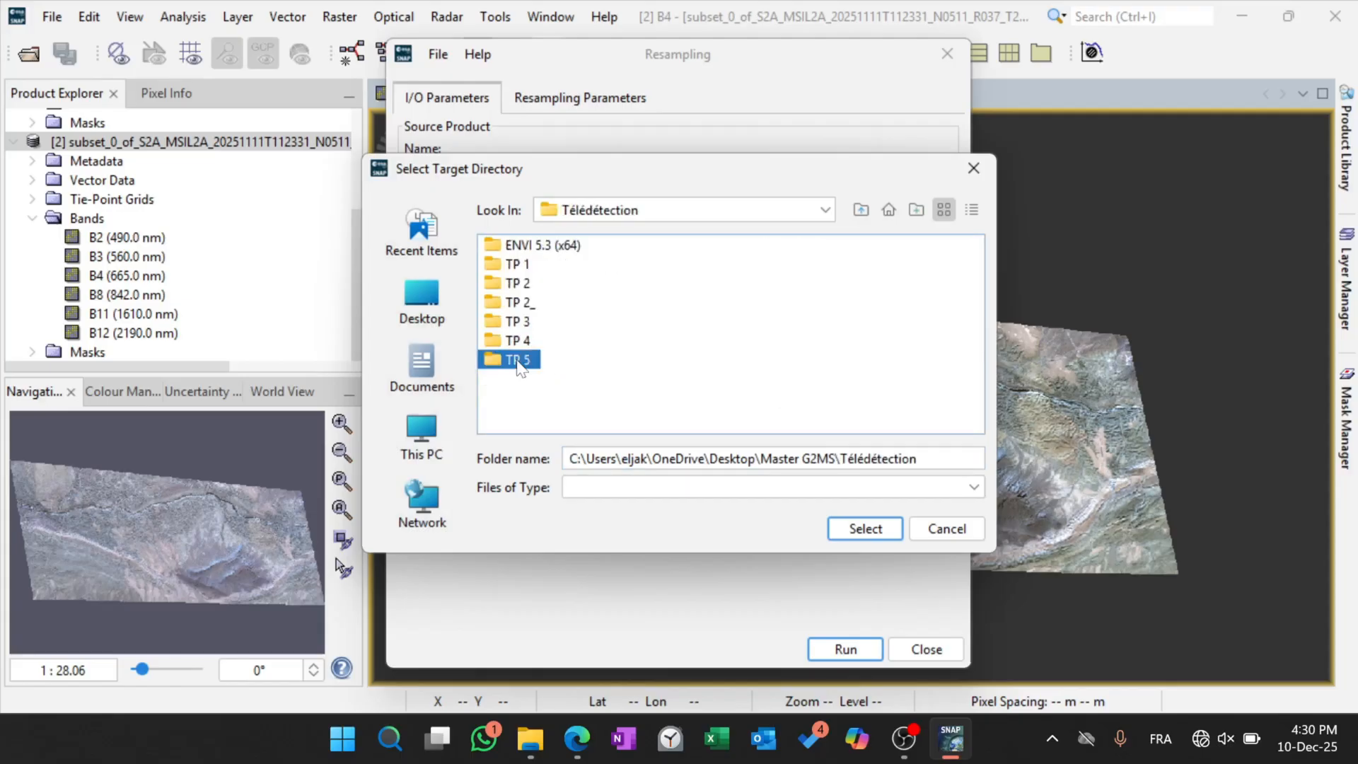
double_click(520, 362)
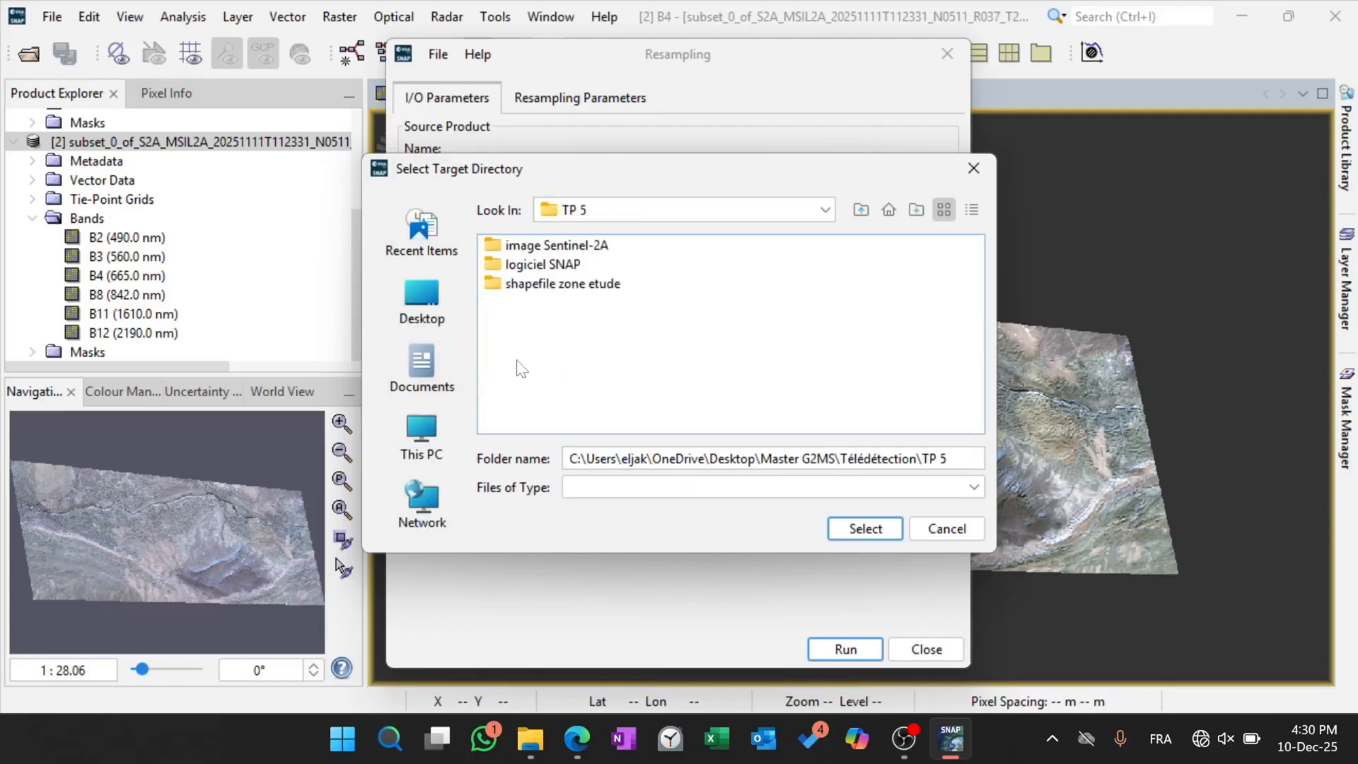
double_click(537, 248)
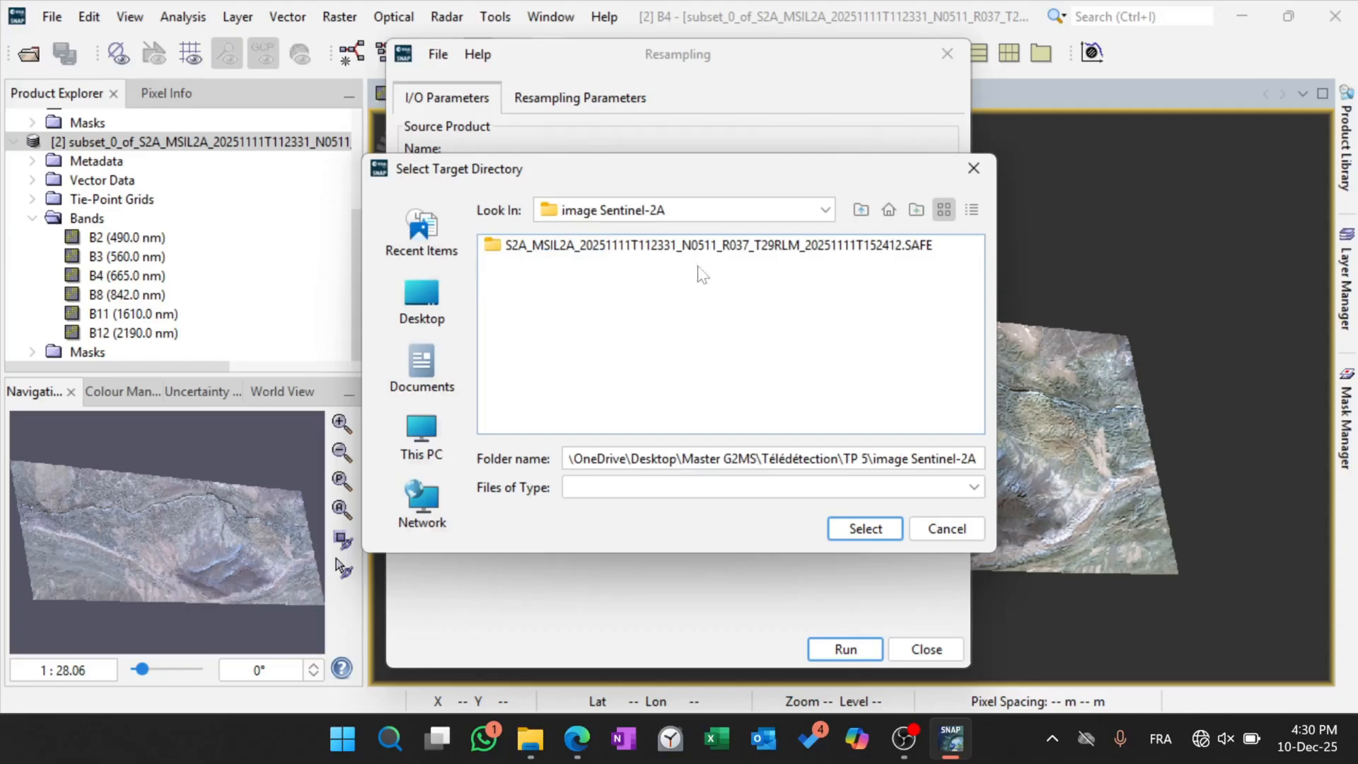
click(825, 210)
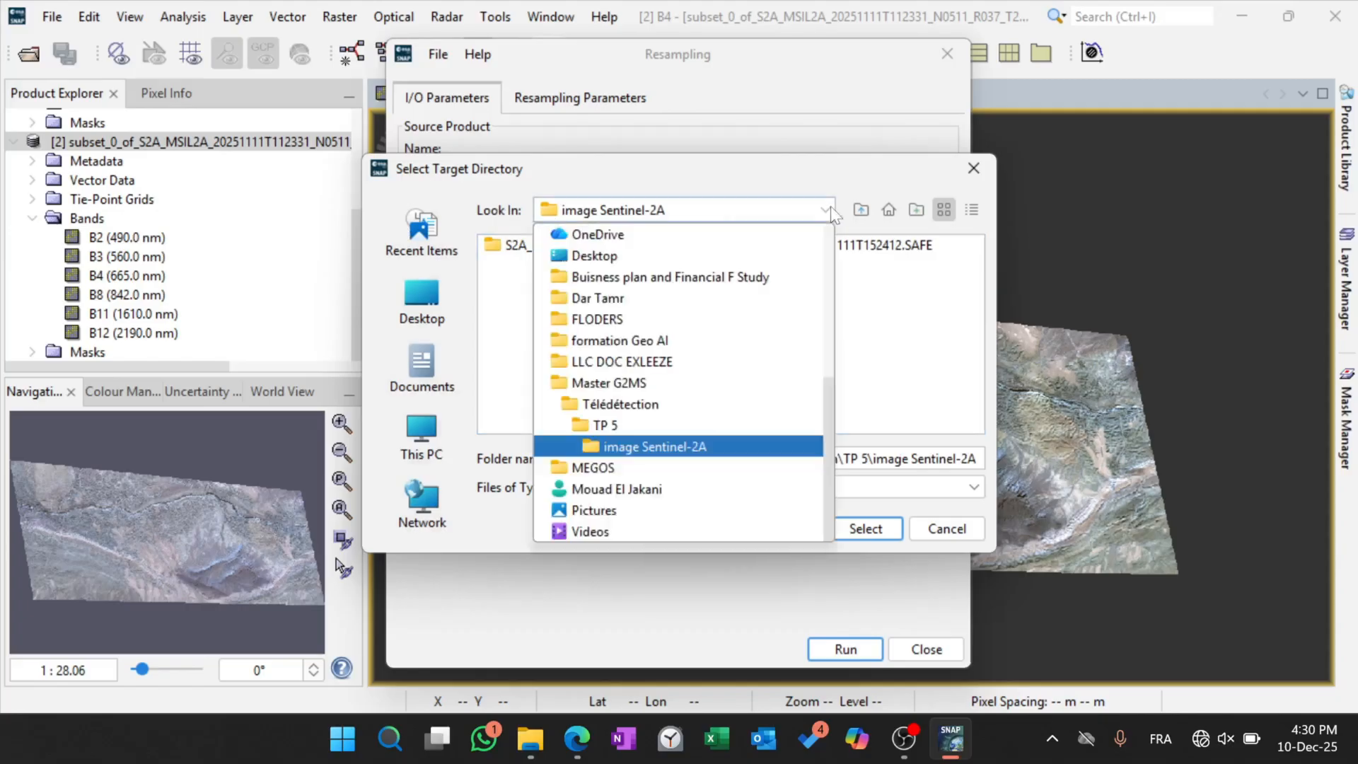
click(594, 426)
Create a folder inside TP 5 named with the student's first name and choose it as the target directory.
right_click(536, 366)
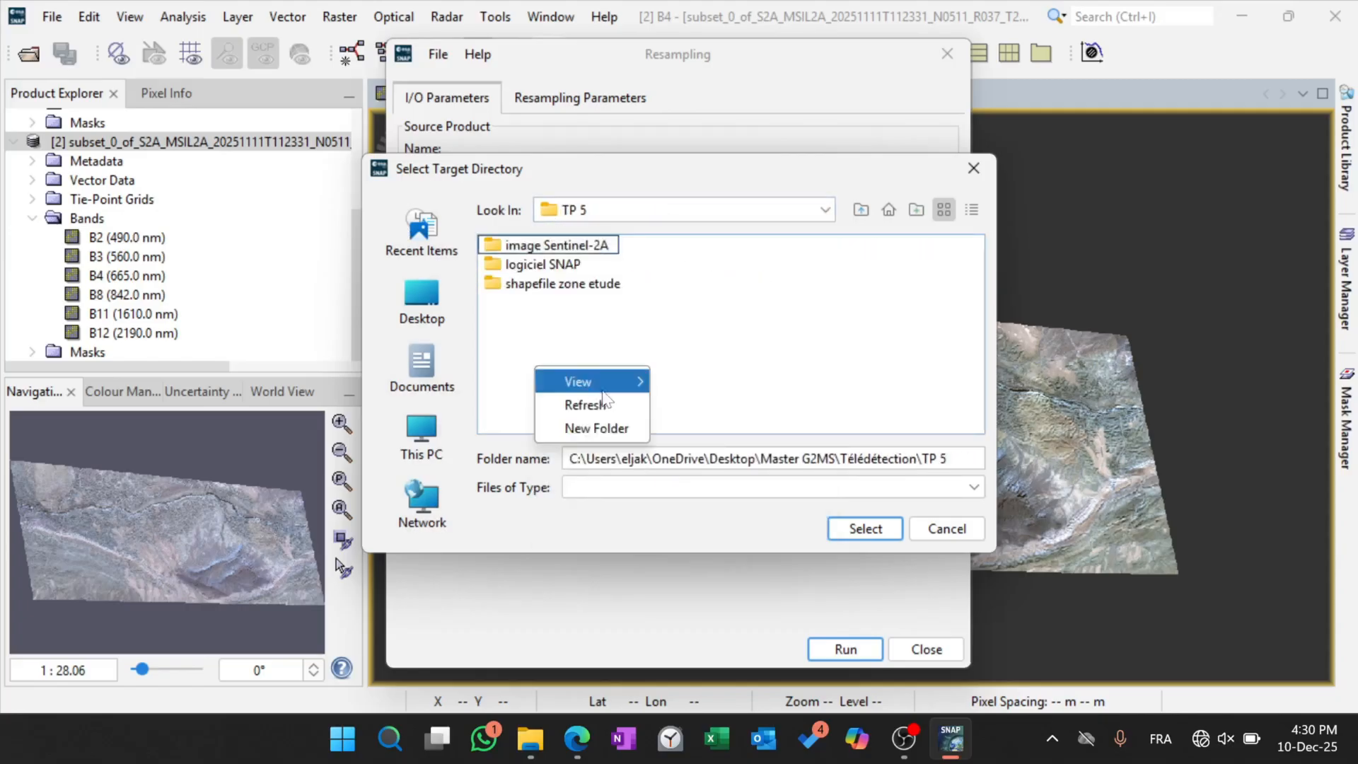
click(594, 427)
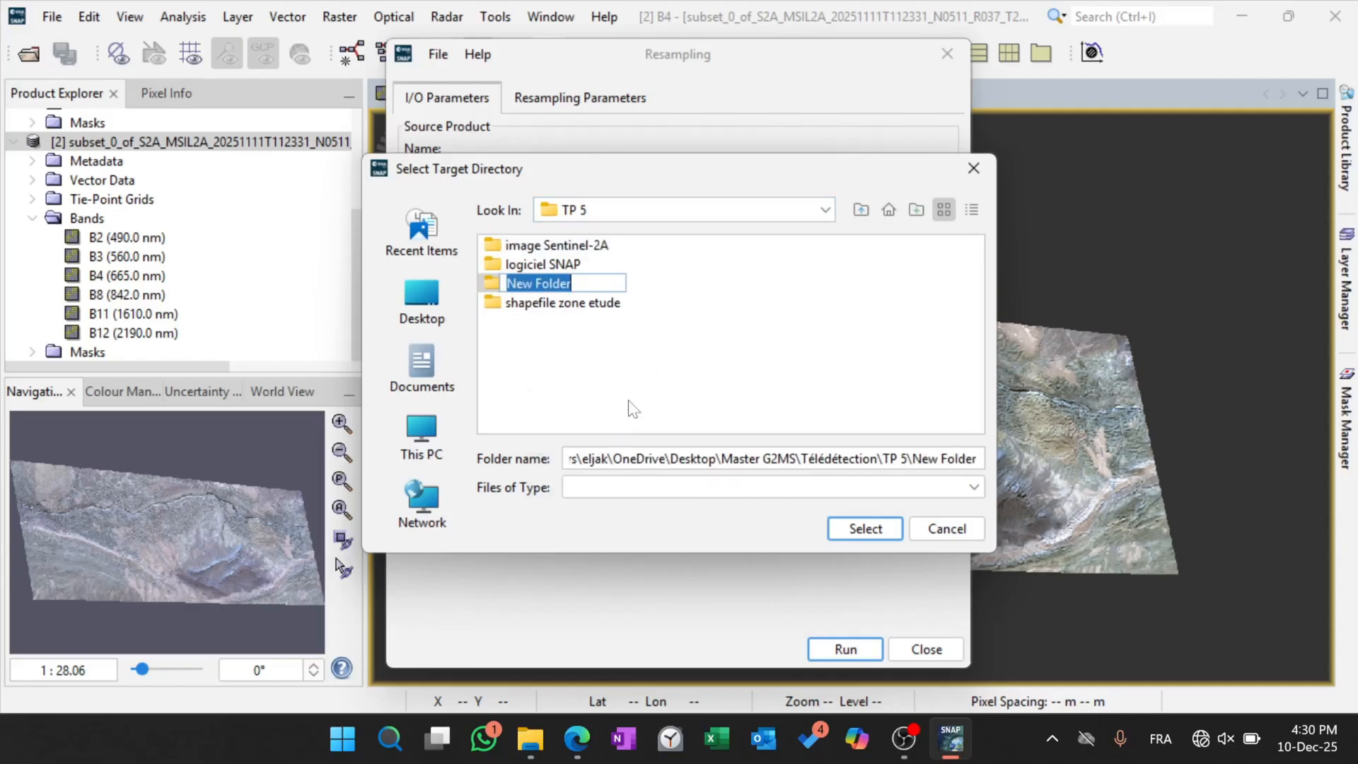
text(Mouad)
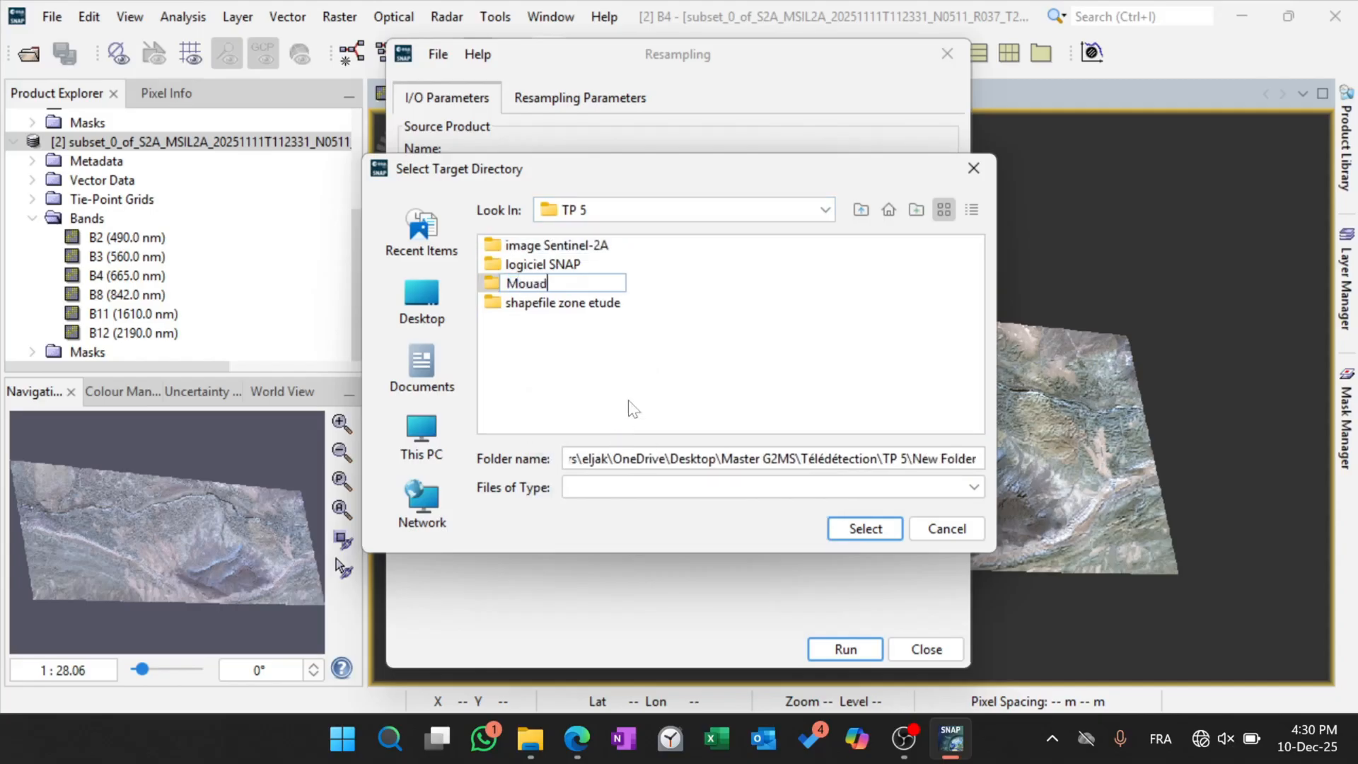
key(Return)
double_click(524, 283)
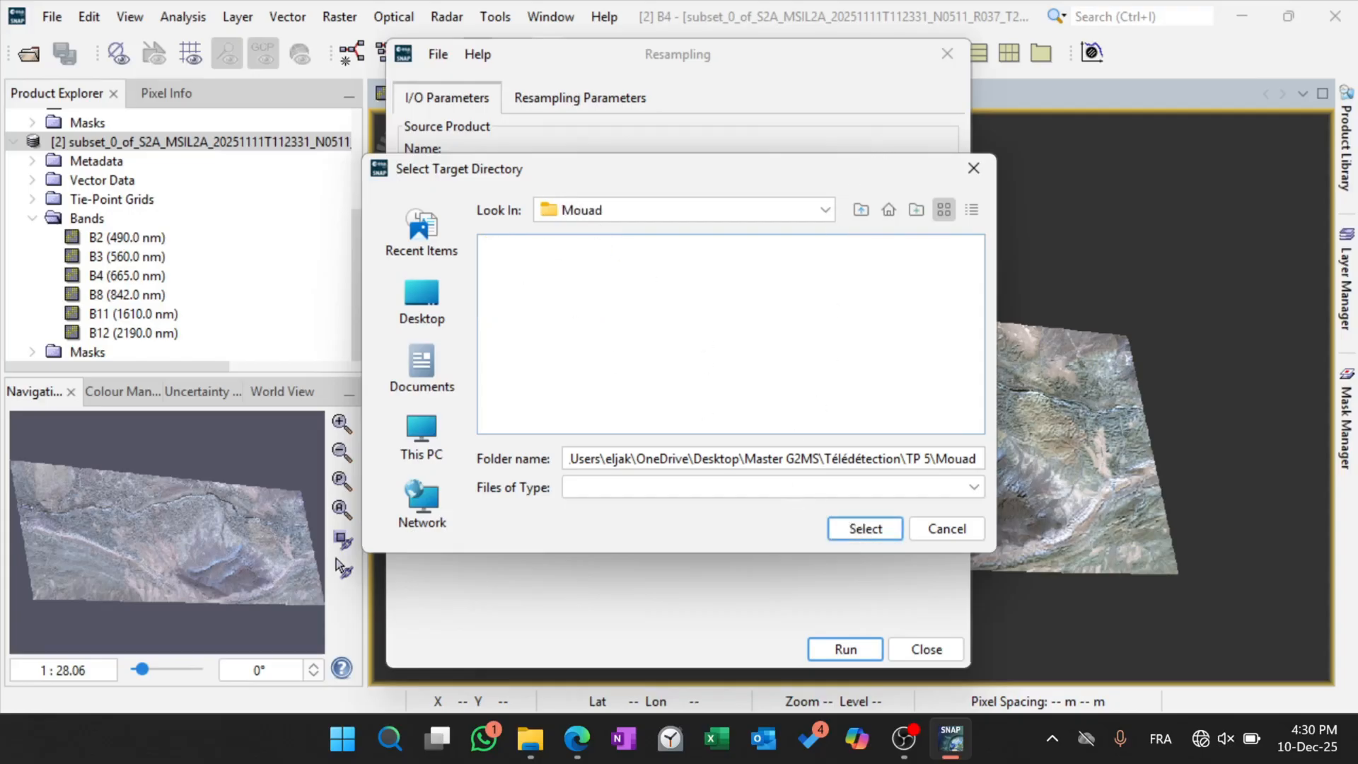
click(858, 536)
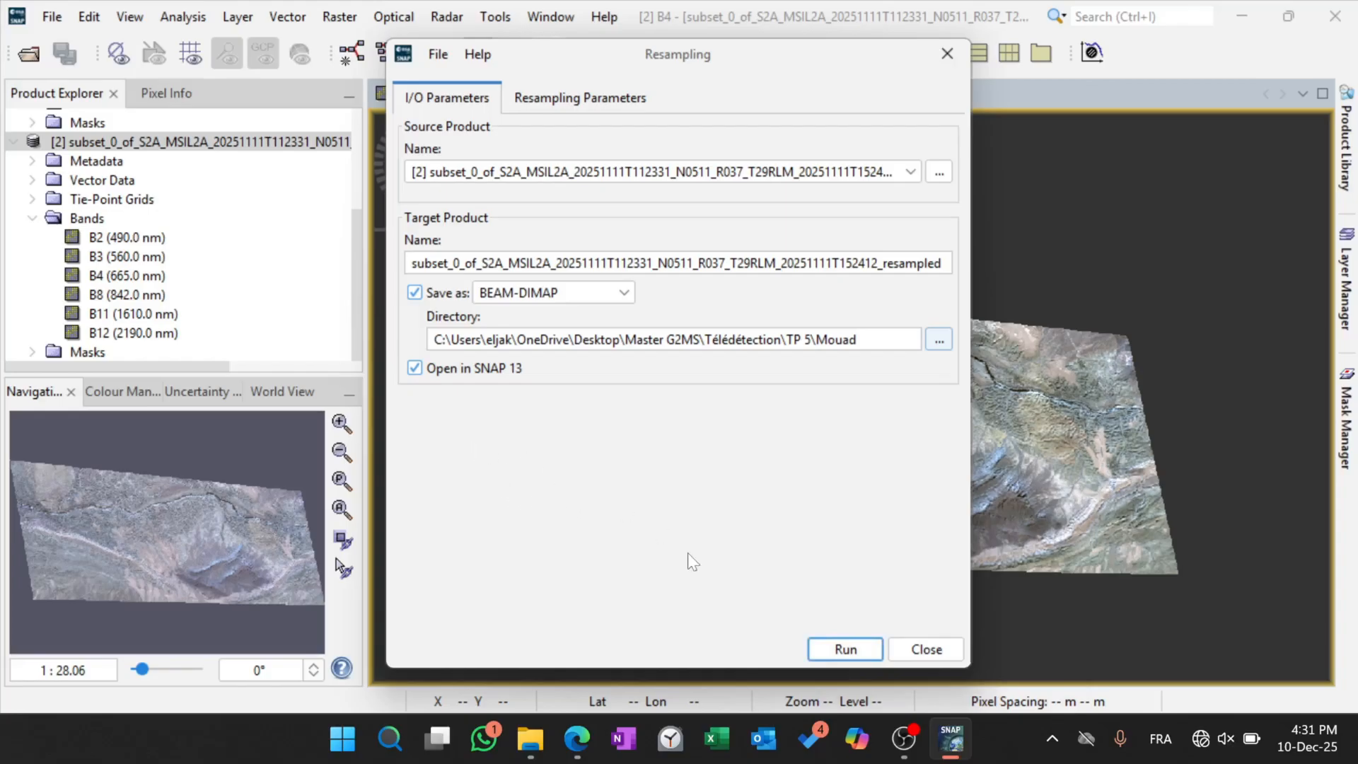
Run the resampling of the Sentinel-2 subset and close the Resampling dialog.
click(844, 655)
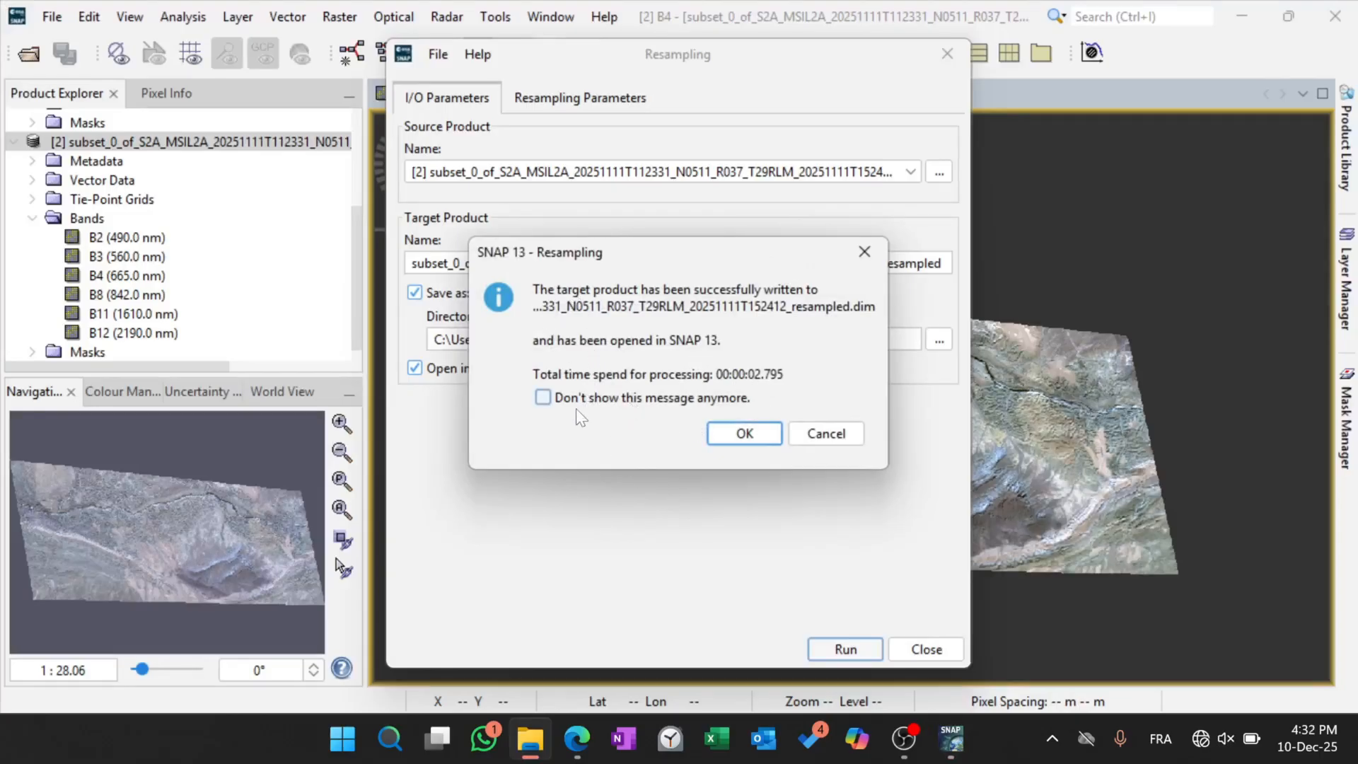
click(742, 433)
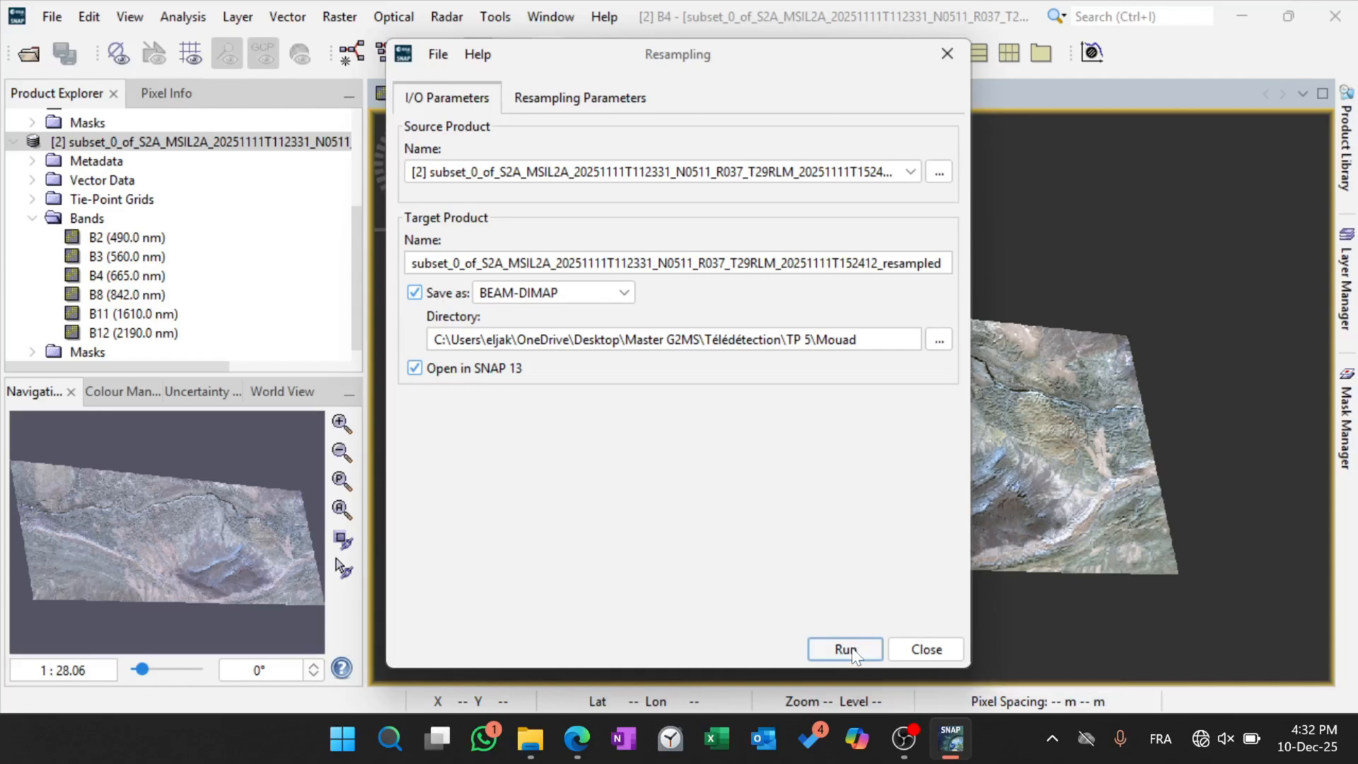
click(917, 655)
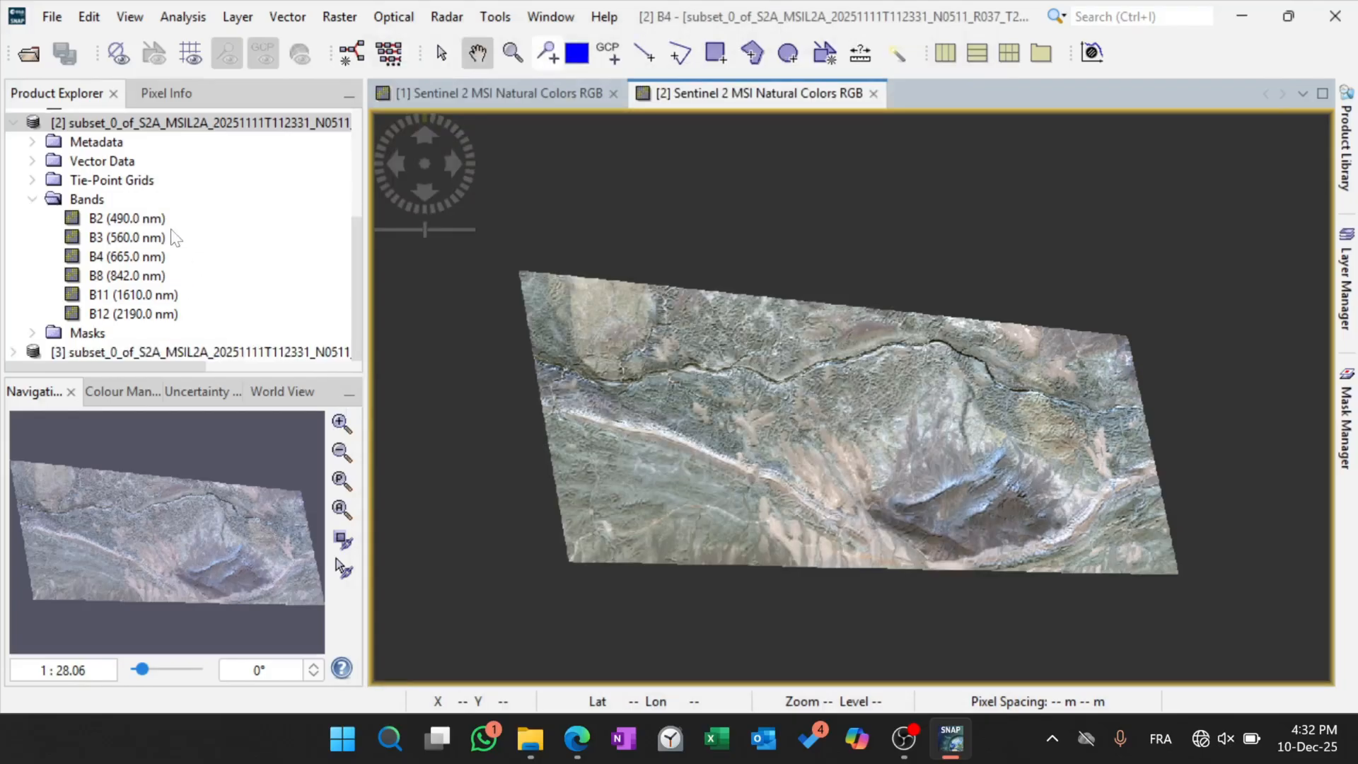
Collapse products [1] and [2] in the product tree and select the resampled product [3].
click(130, 357)
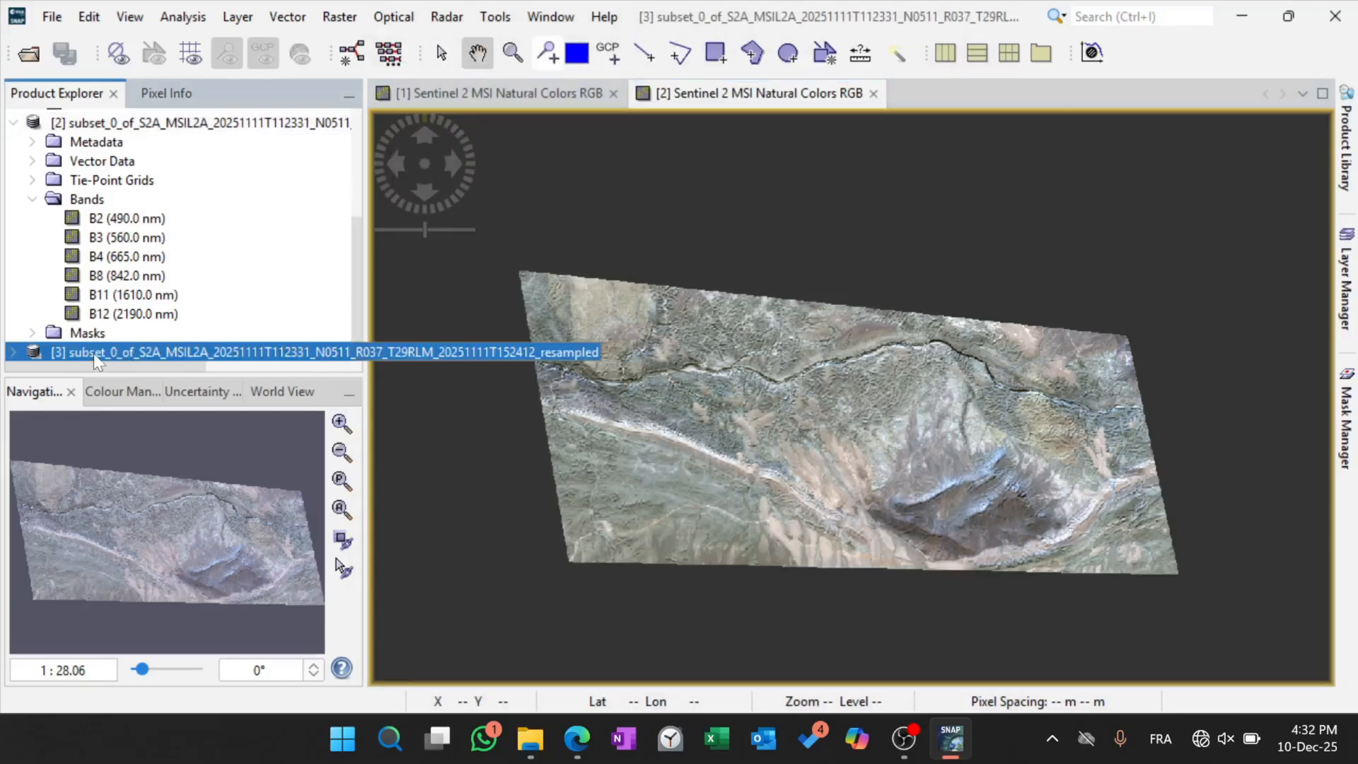
right_click(98, 354)
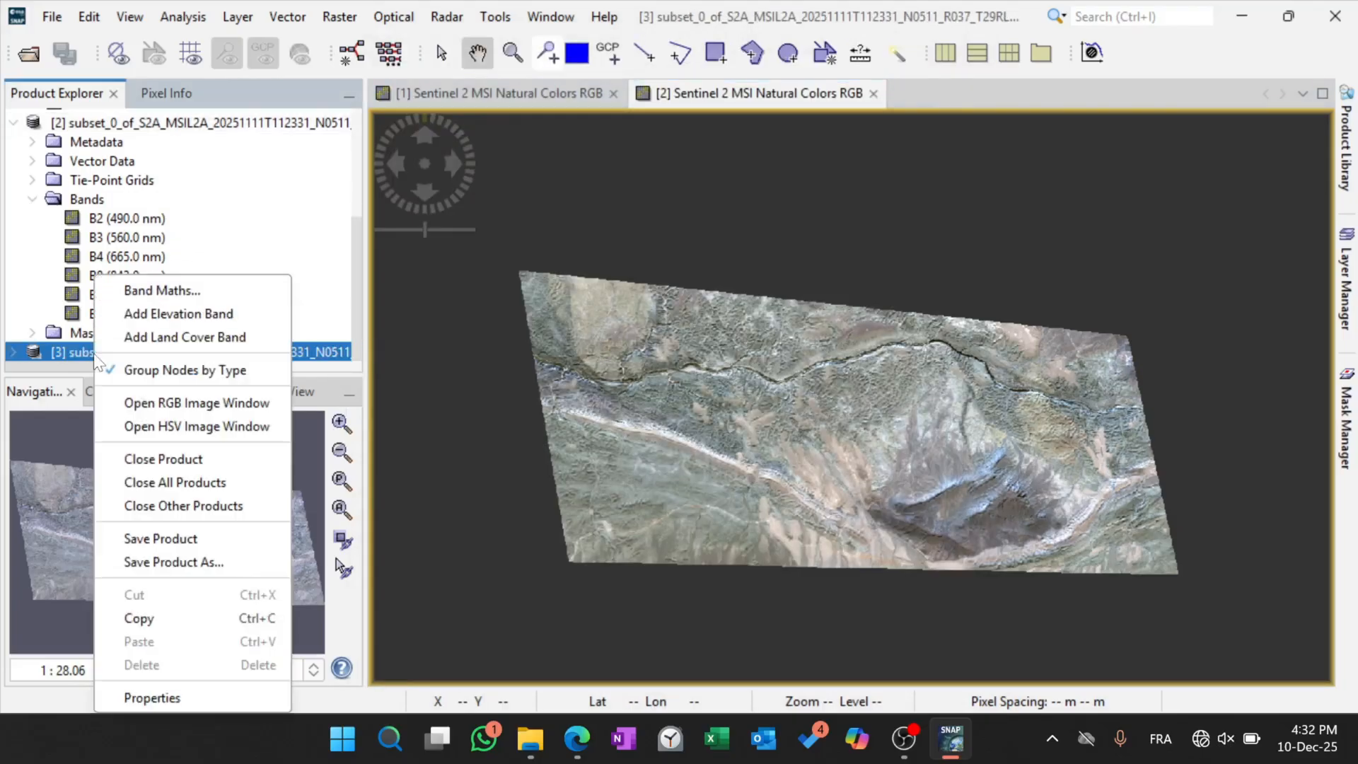
click(395, 341)
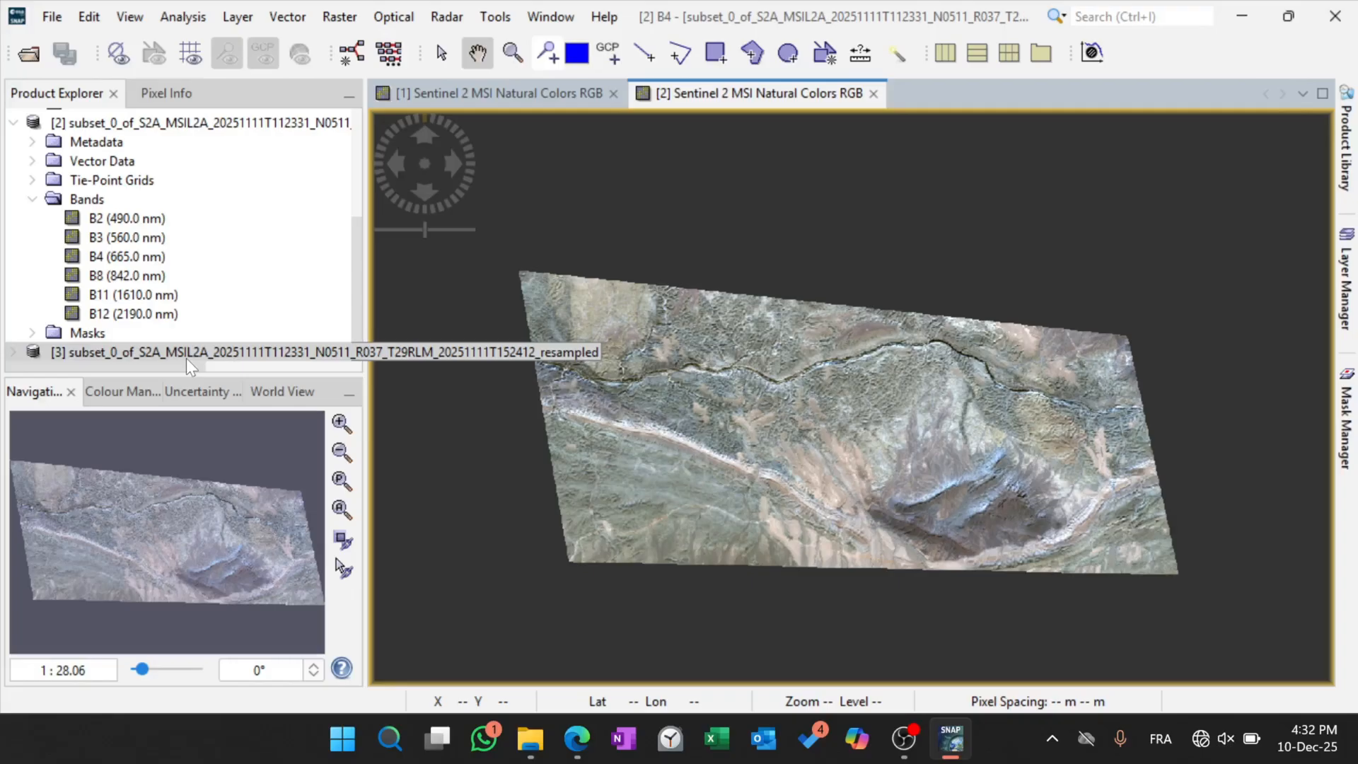
scroll(141, 248, up, 3)
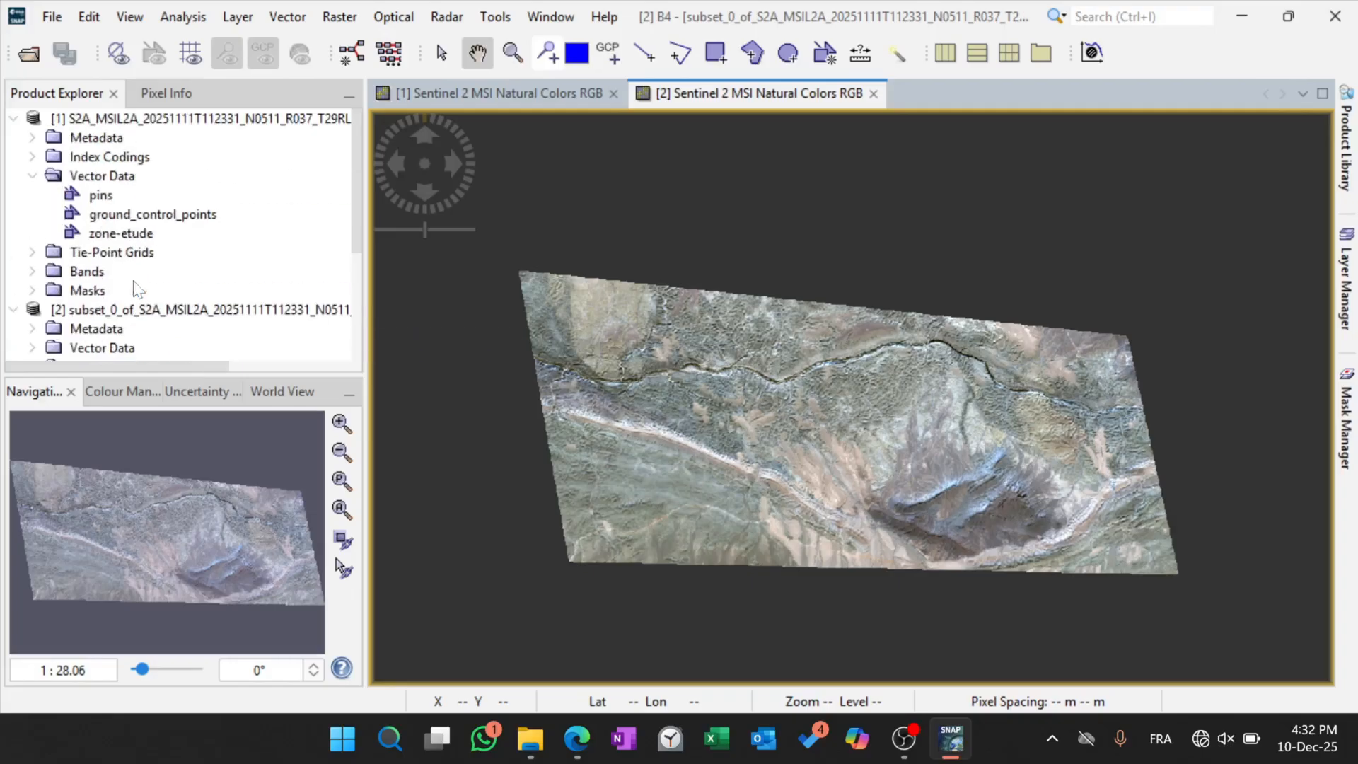
click(14, 118)
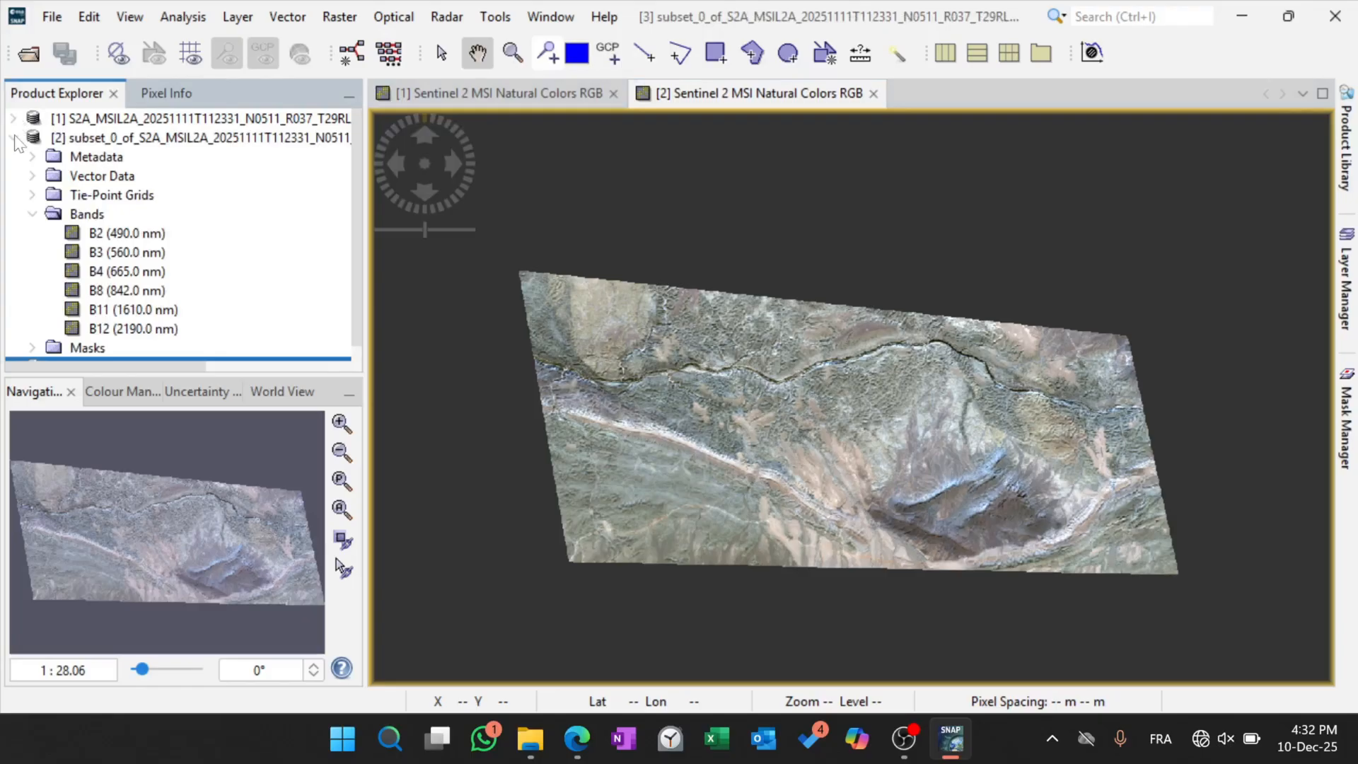
click(14, 138)
click(65, 157)
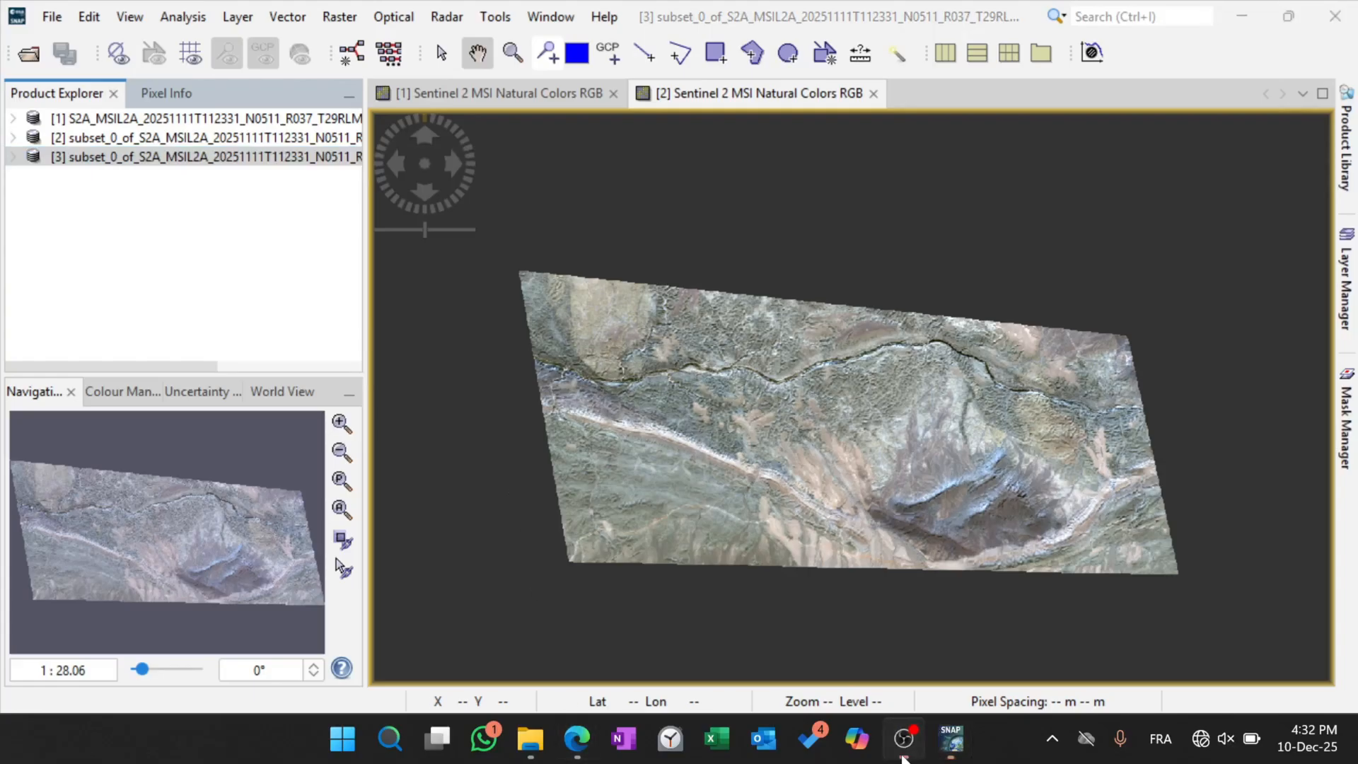
click(904, 738)
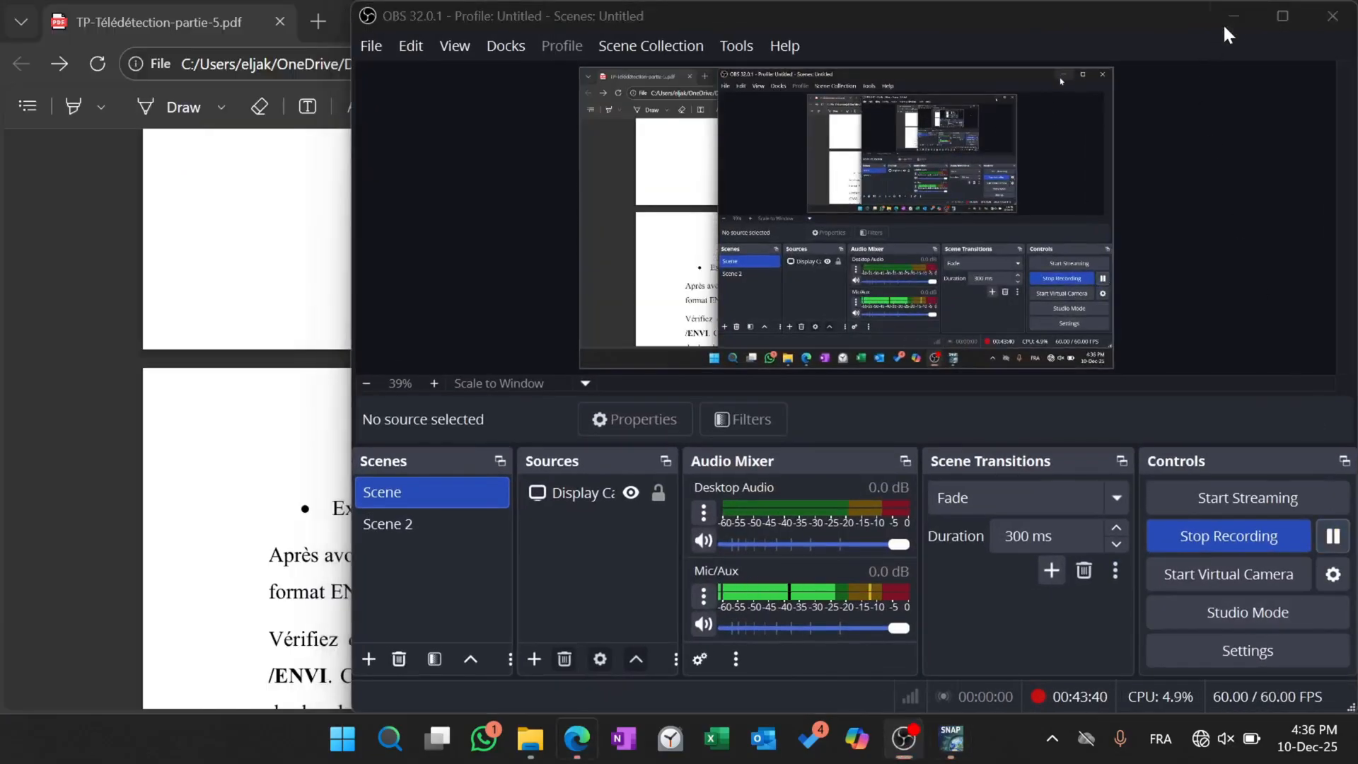
click(1234, 15)
Review the resampling settings illustrated in the PDF lab sheet and return to SNAP.
scroll(671, 425, down, 3)
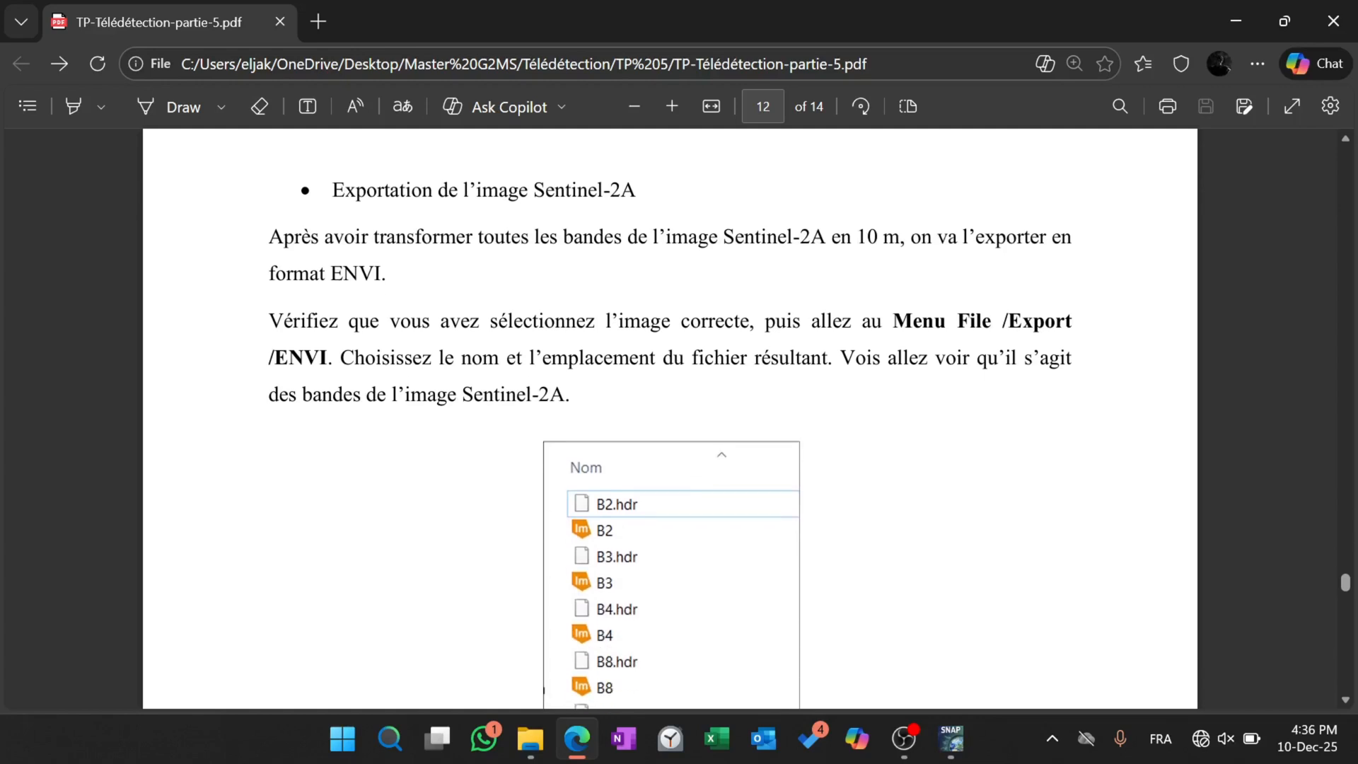
scroll(671, 418, up, 8)
scroll(670, 418, up, 3)
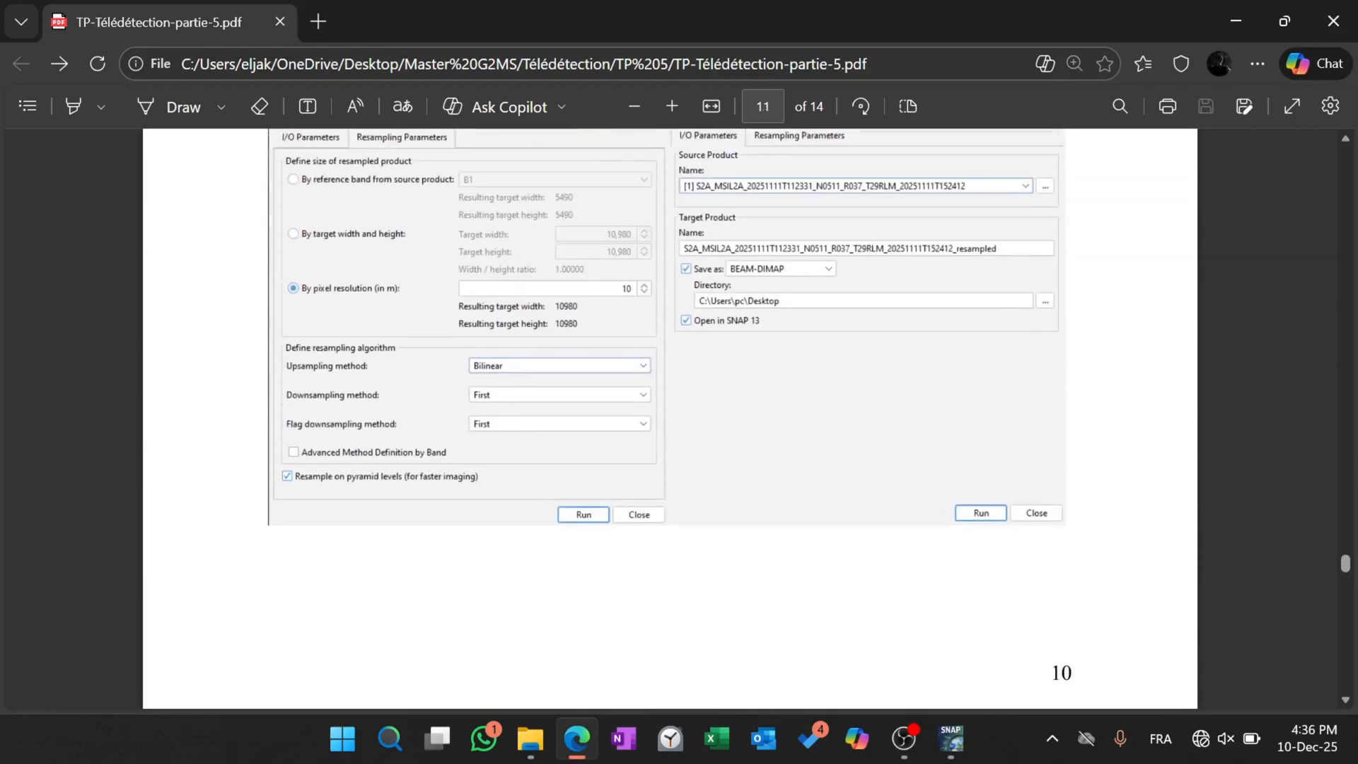
scroll(670, 417, down, 1)
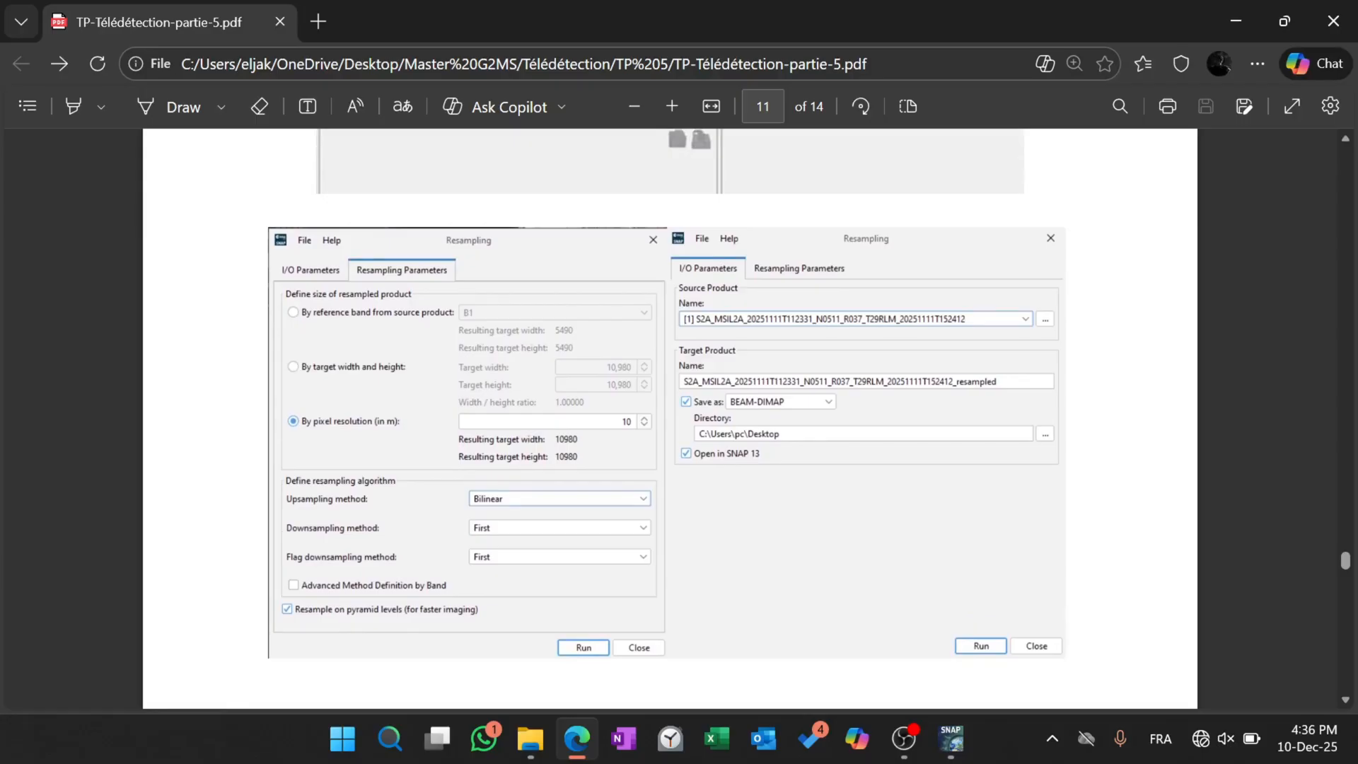
scroll(877, 623, down, 1)
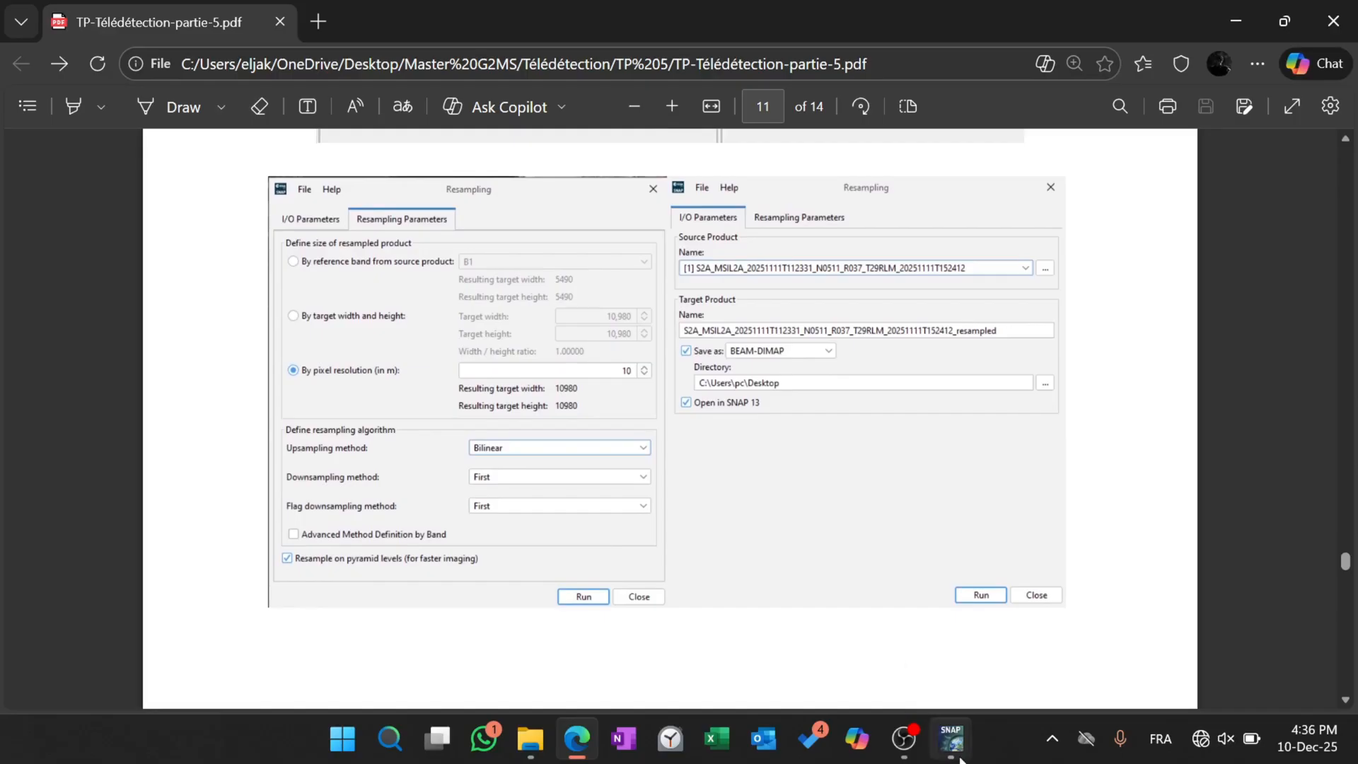
mouse_move(960, 758)
click(970, 640)
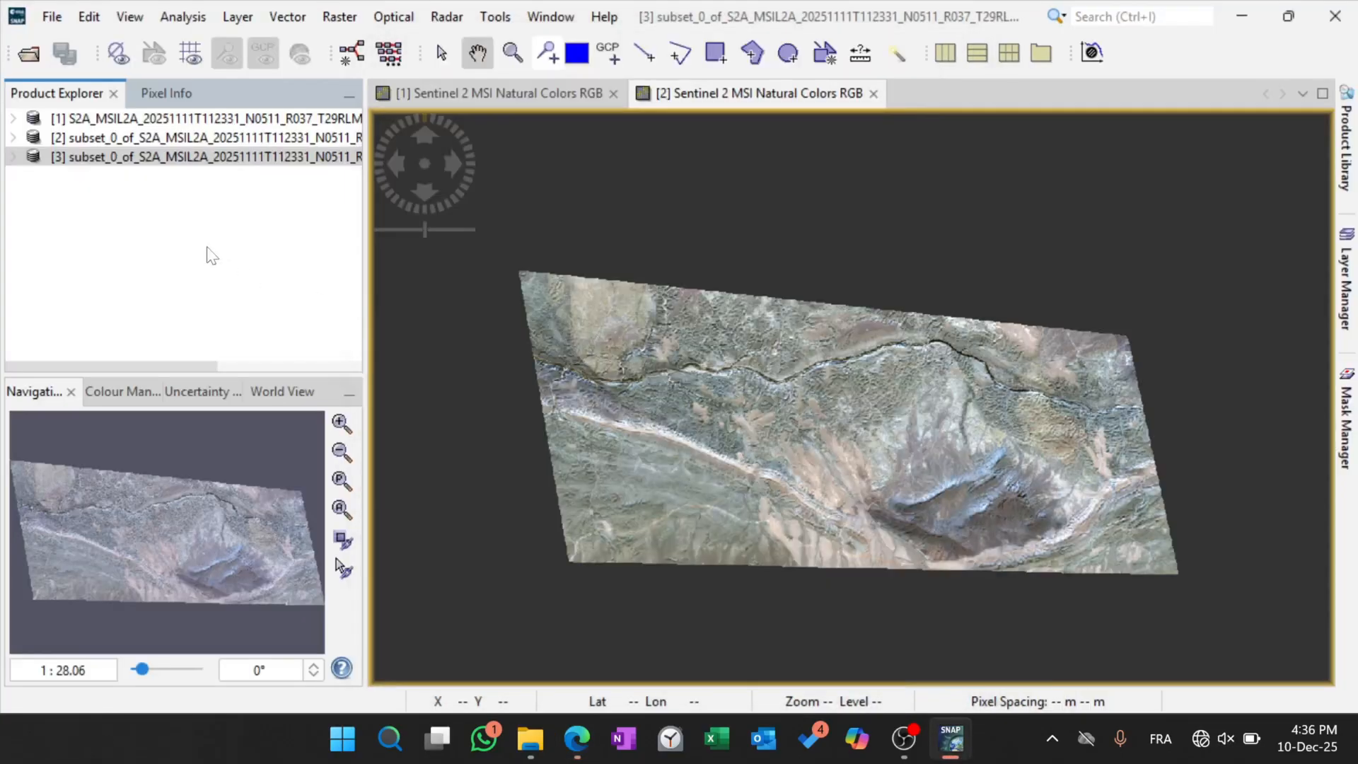
Read the PDF lab sheet's section on exporting the Sentinel-2A image in ENVI format, and return to SNAP.
click(577, 738)
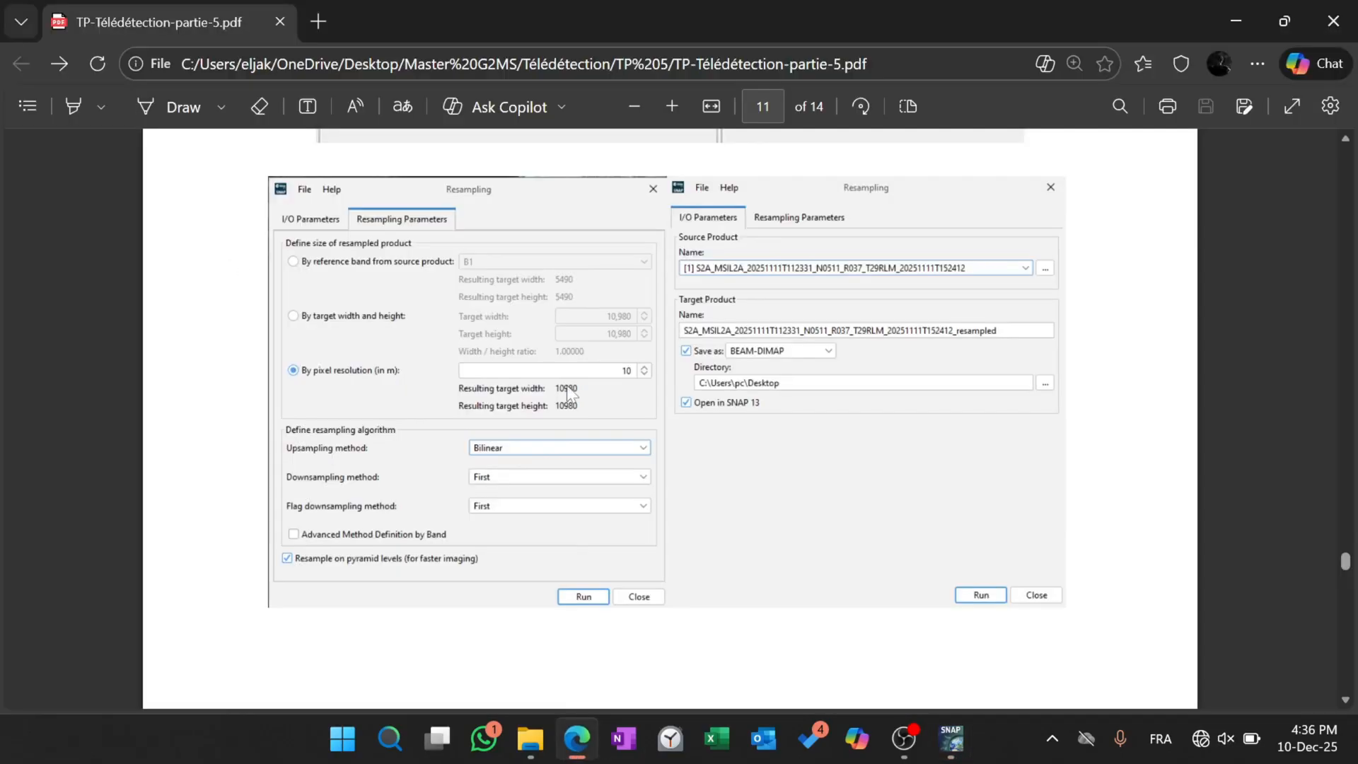
scroll(569, 389, down, 8)
scroll(572, 393, down, 3)
scroll(570, 394, down, 2)
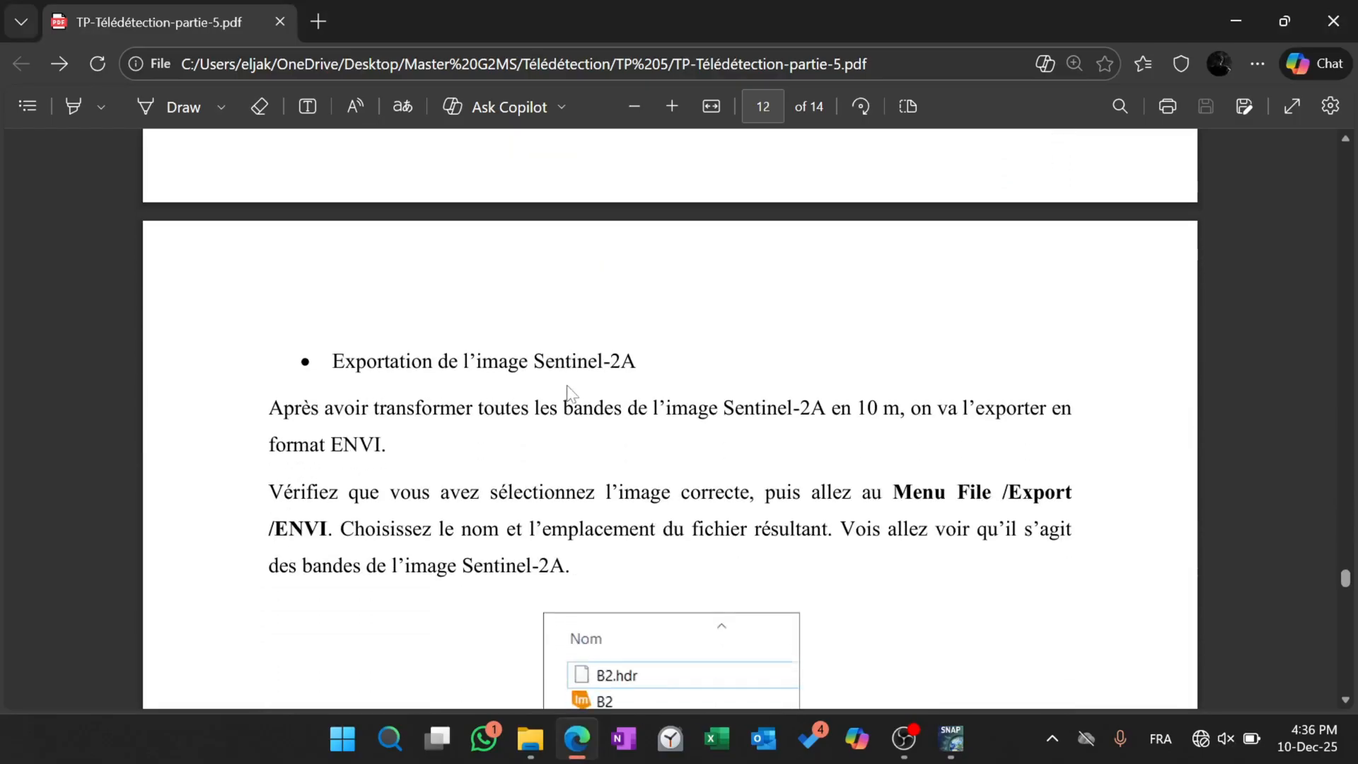
drag(541, 449, 276, 426)
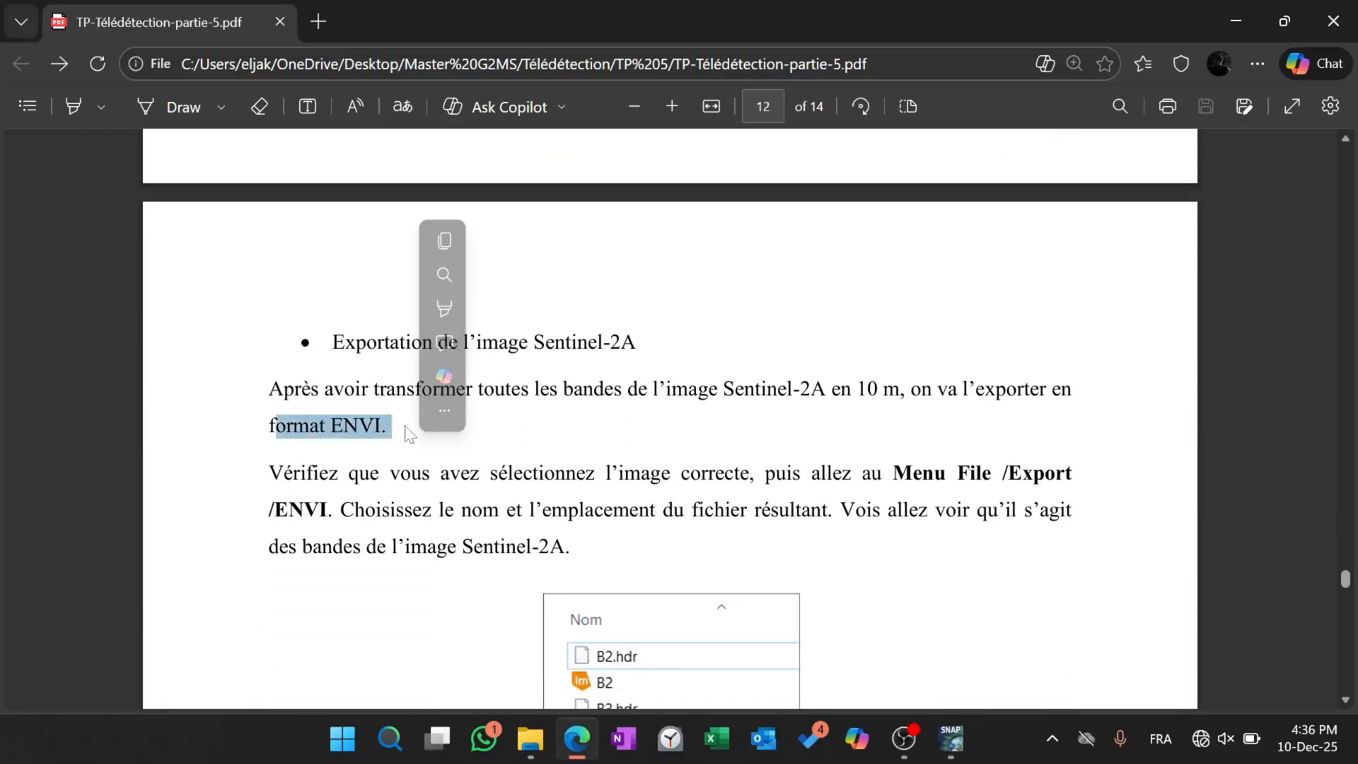
click(377, 495)
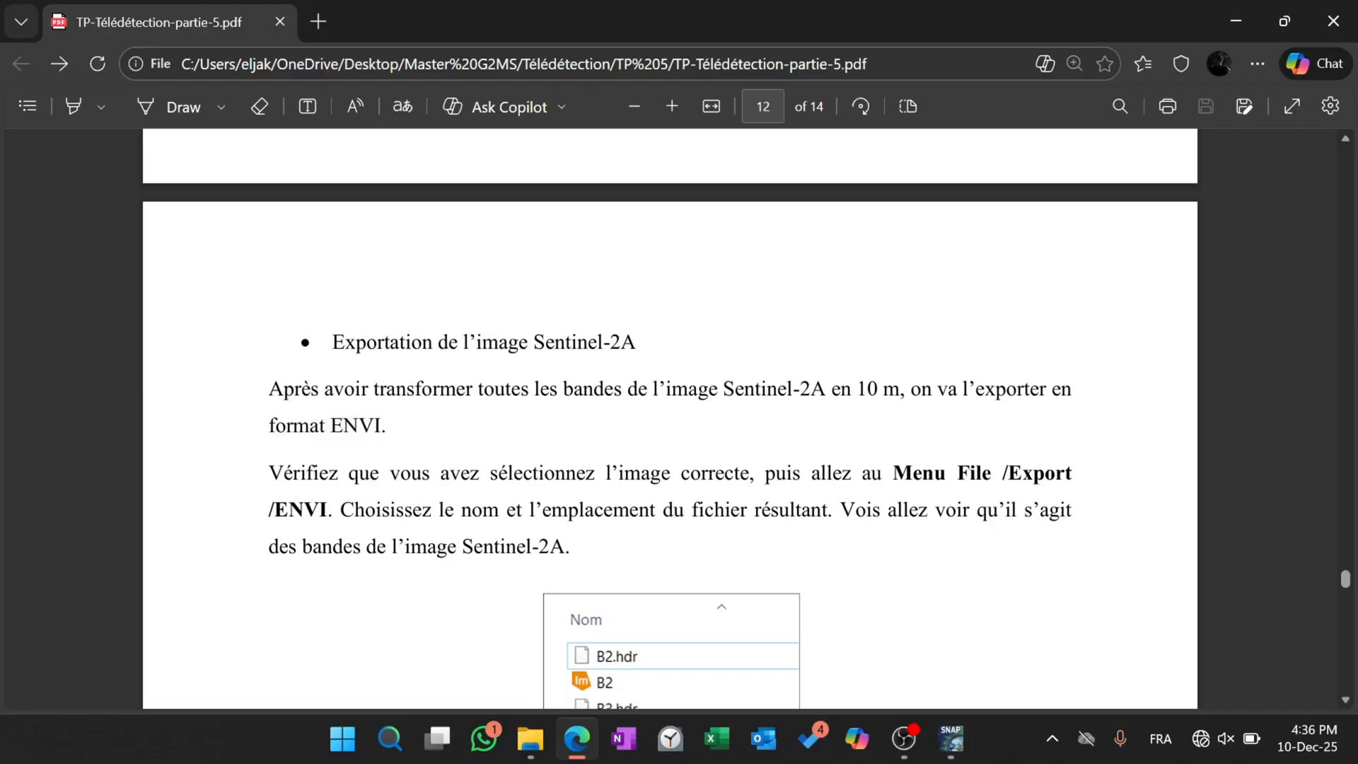
scroll(544, 599, down, 3)
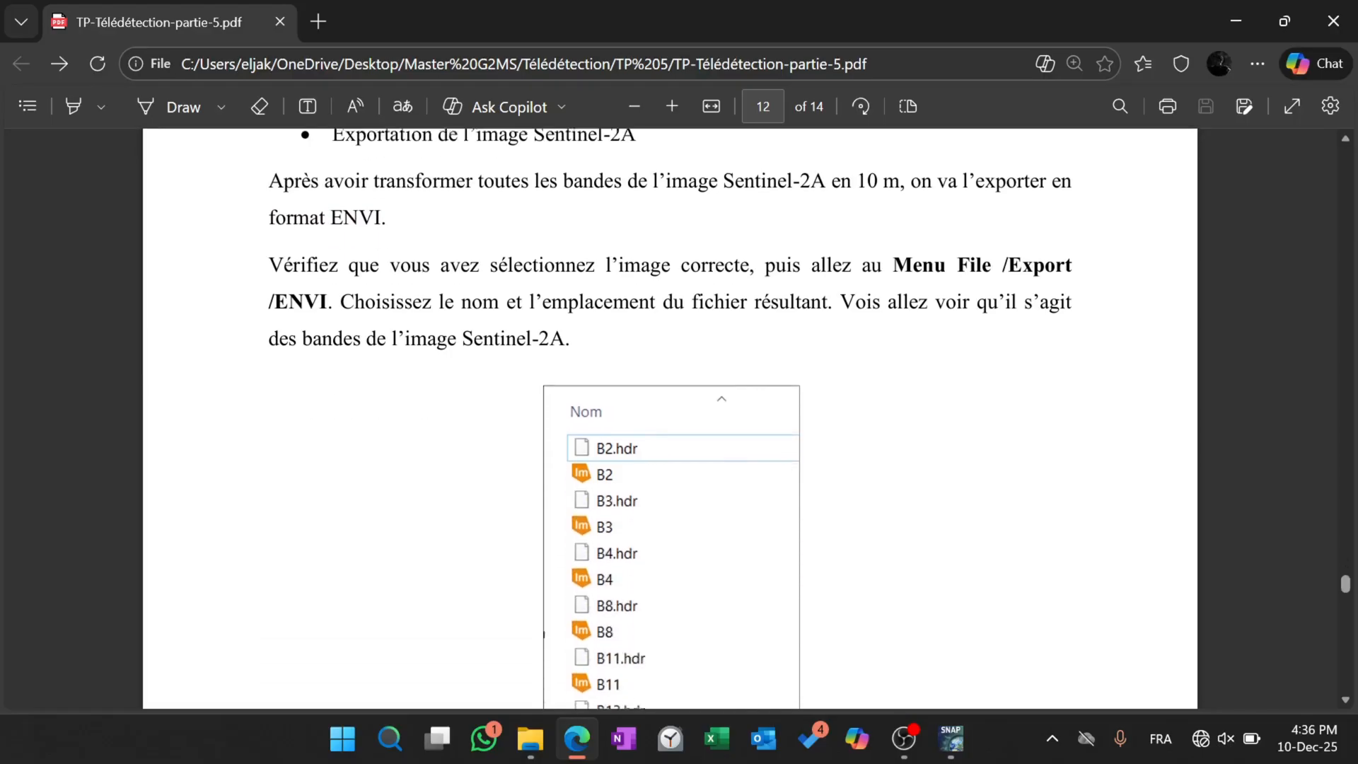
click(1237, 21)
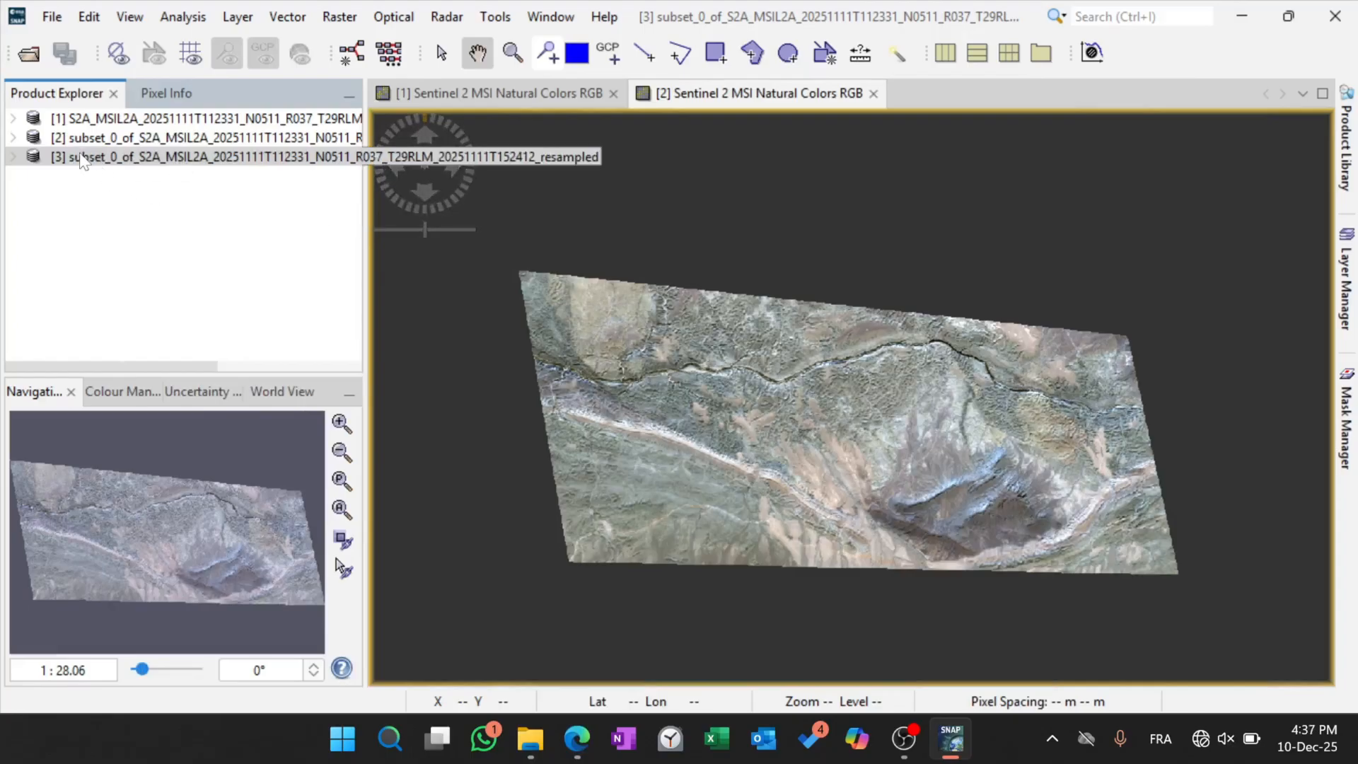
Select the resampled product [3] and start exporting it to ENVI format.
click(13, 137)
click(13, 138)
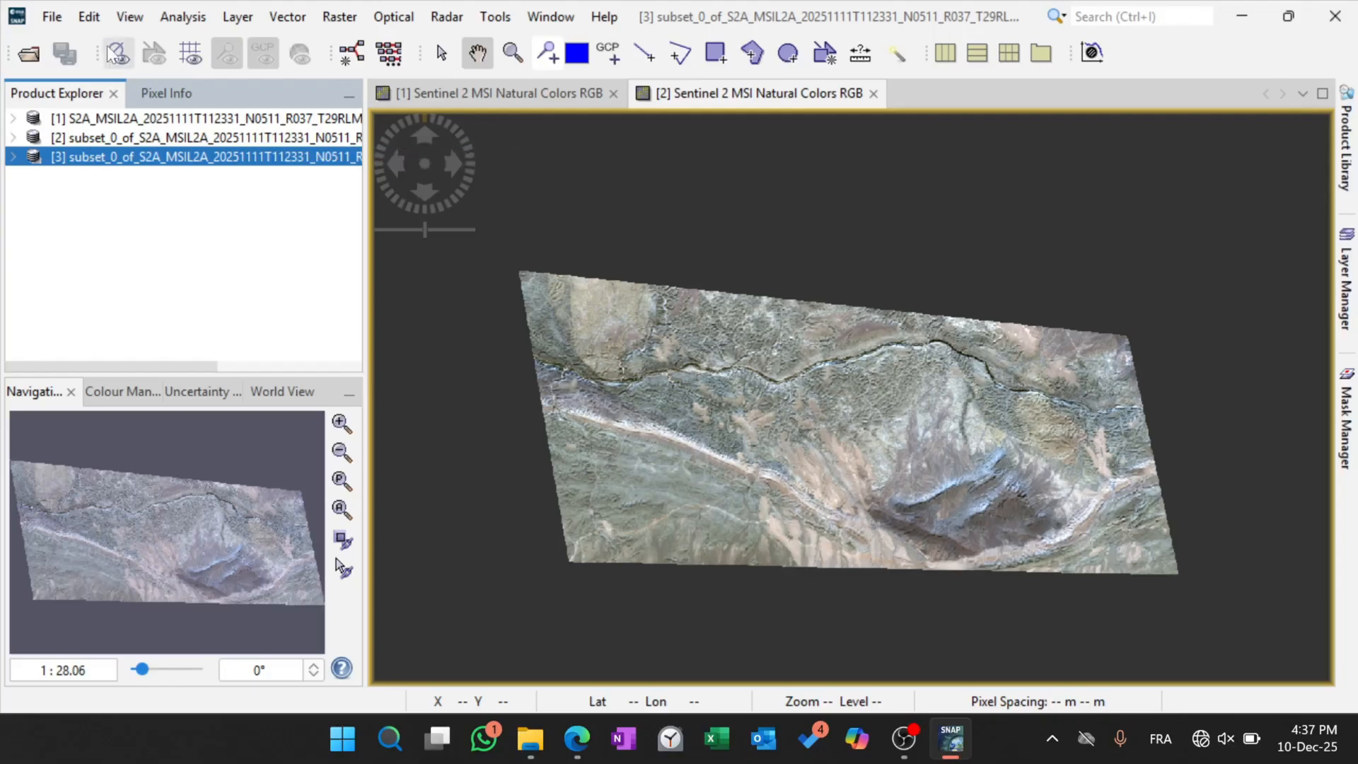
click(55, 21)
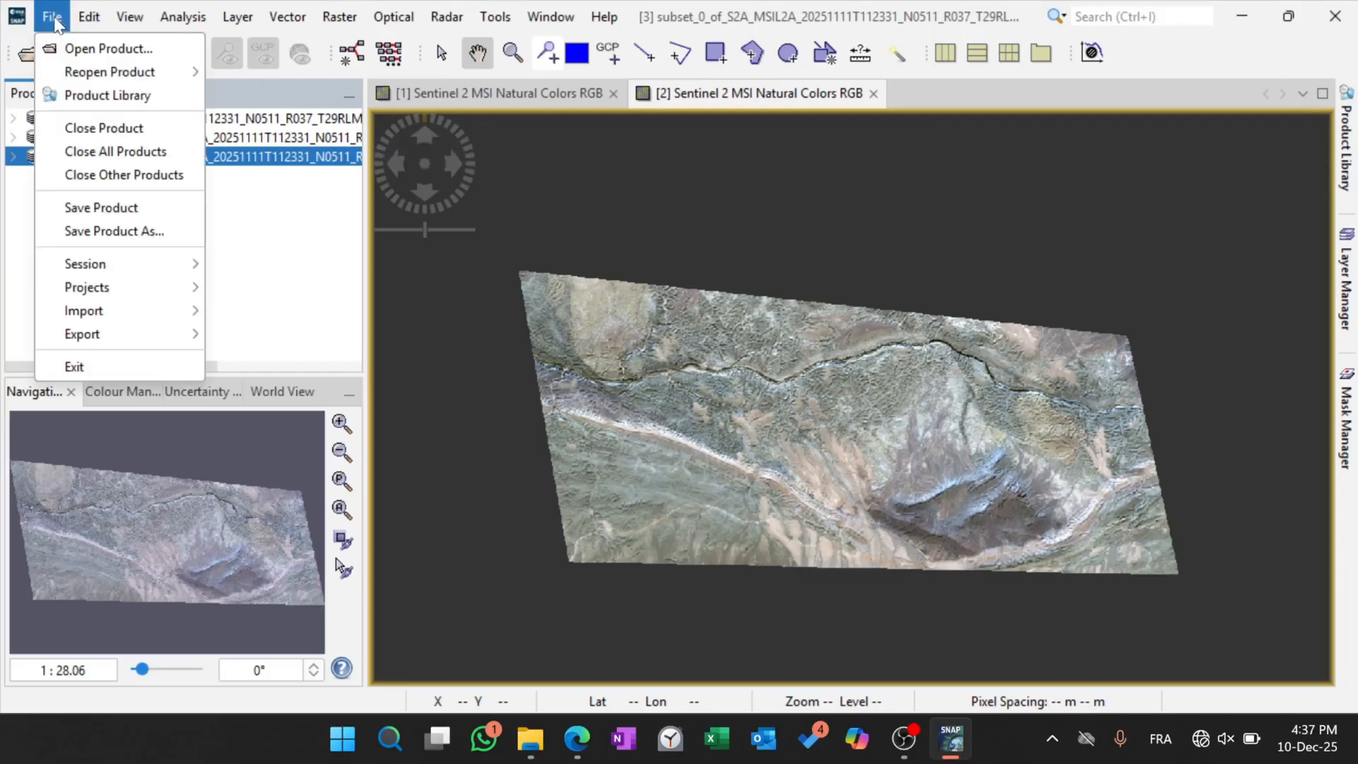
mouse_move(174, 335)
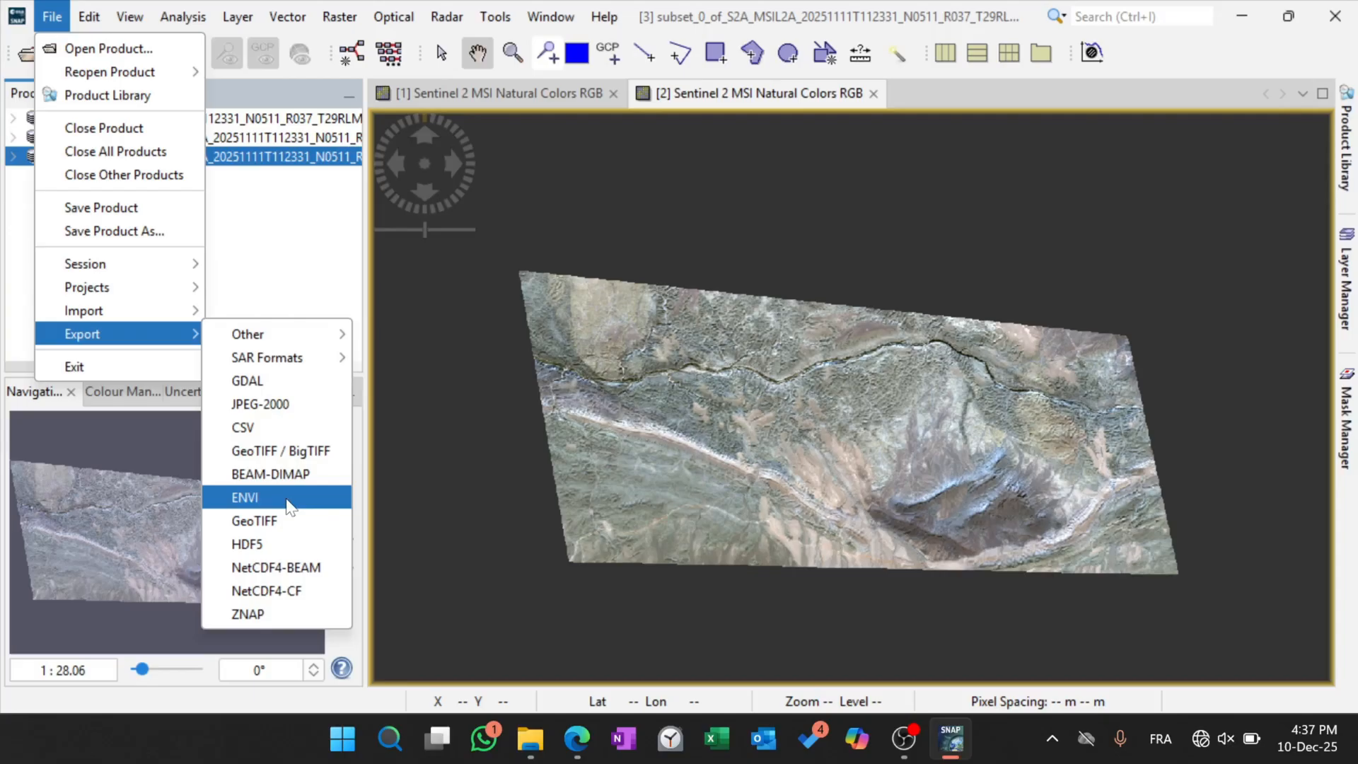
click(287, 499)
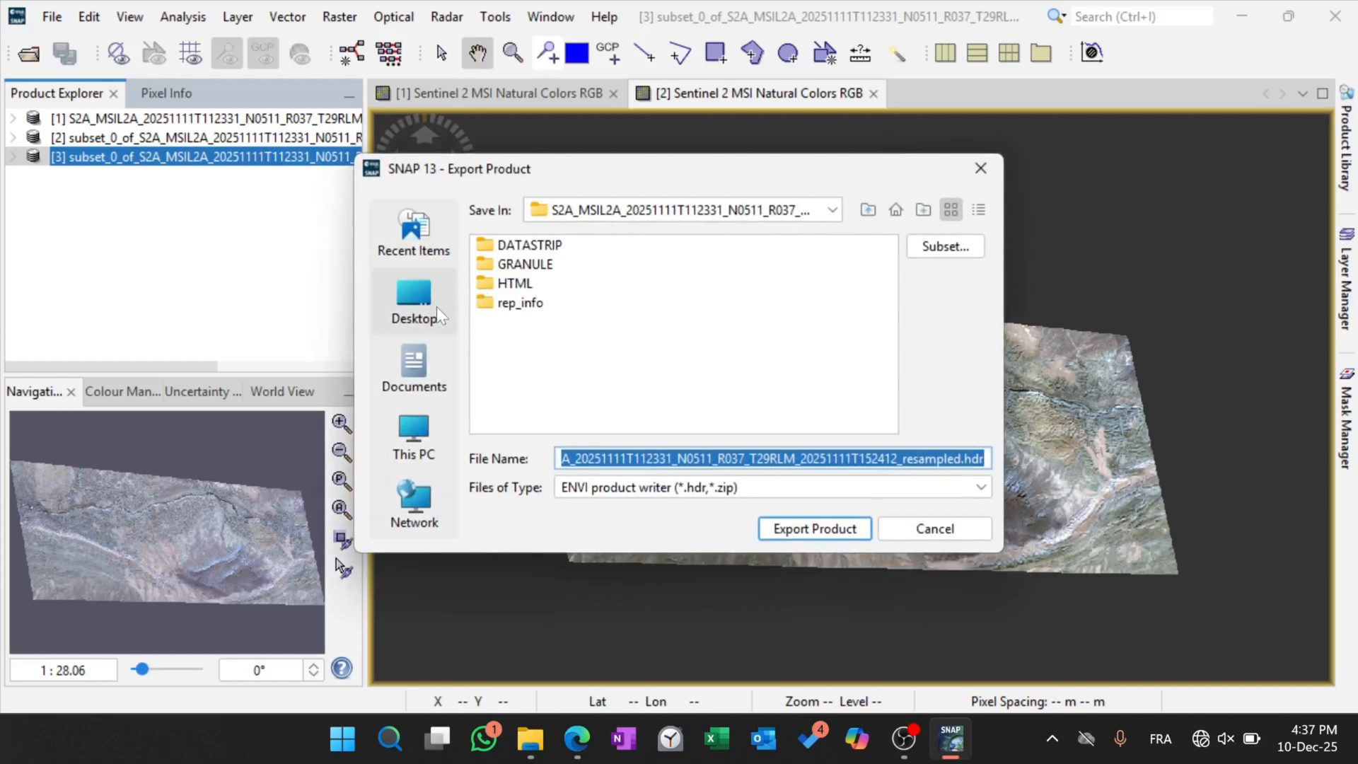
Set the export location to the student's personal folder inside Desktop, Master G2MS, Télédétection, TP 5.
click(414, 300)
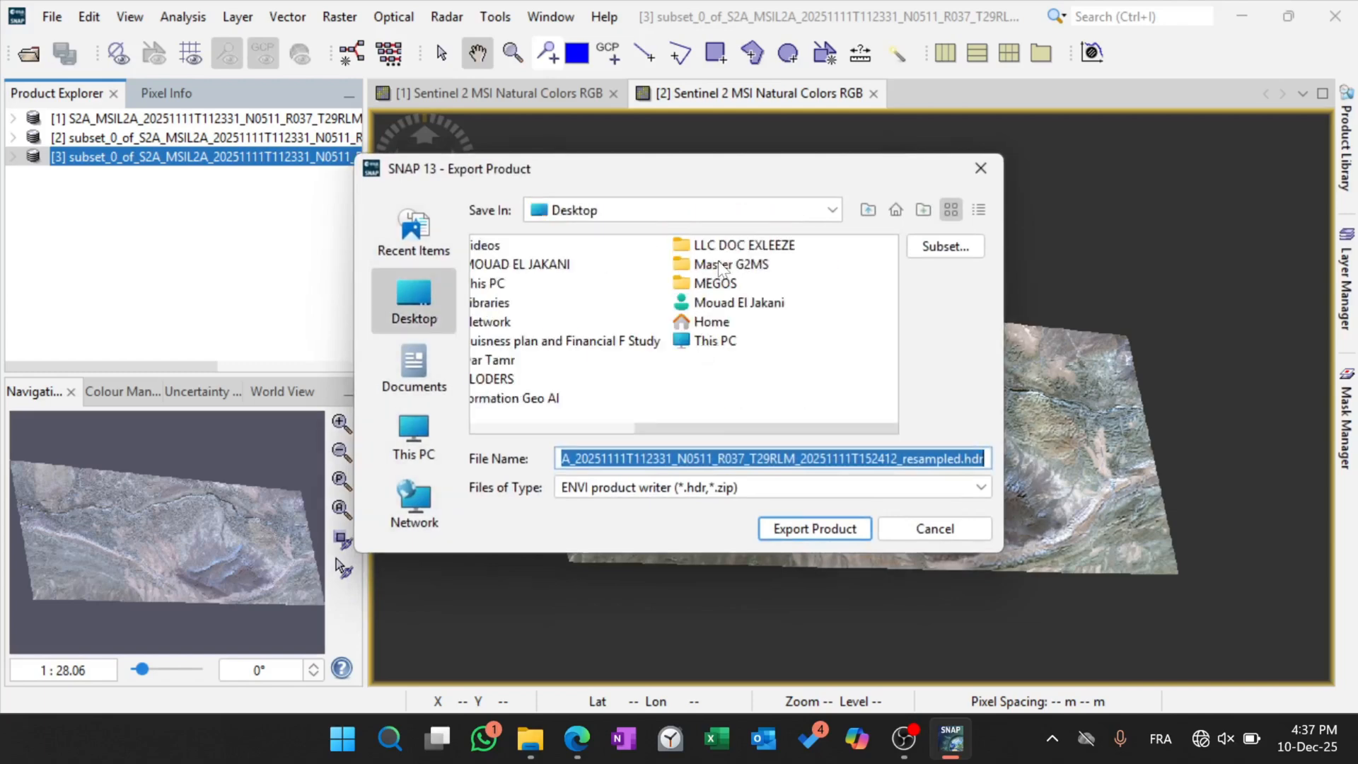
double_click(722, 265)
double_click(542, 361)
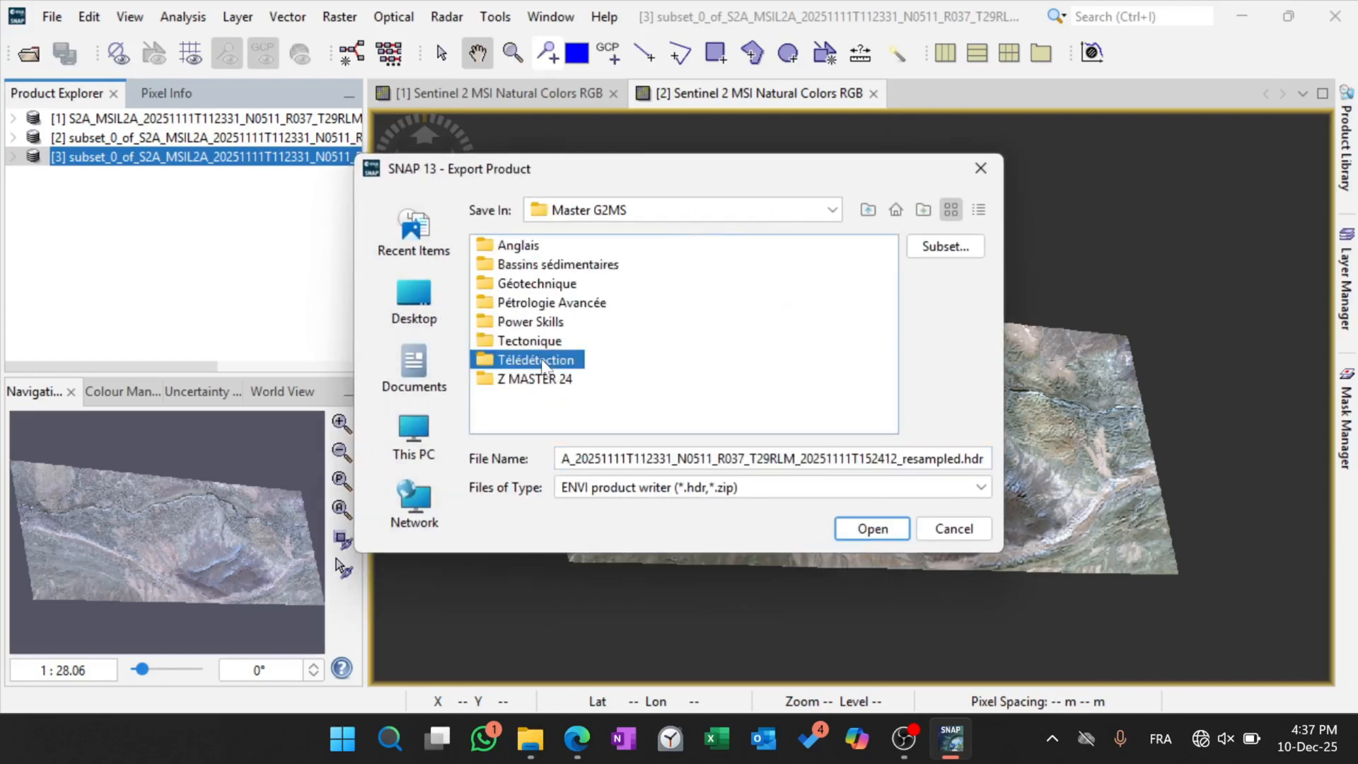
double_click(512, 361)
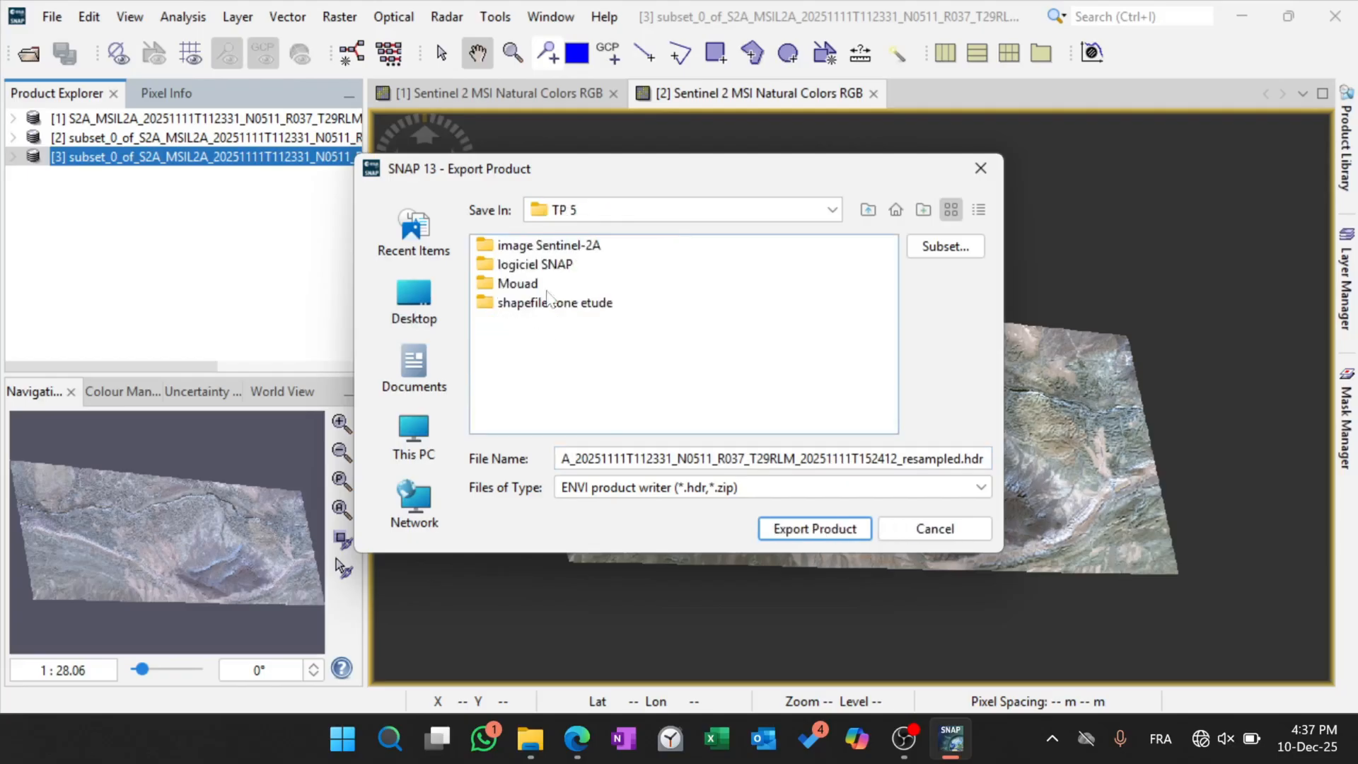
double_click(527, 285)
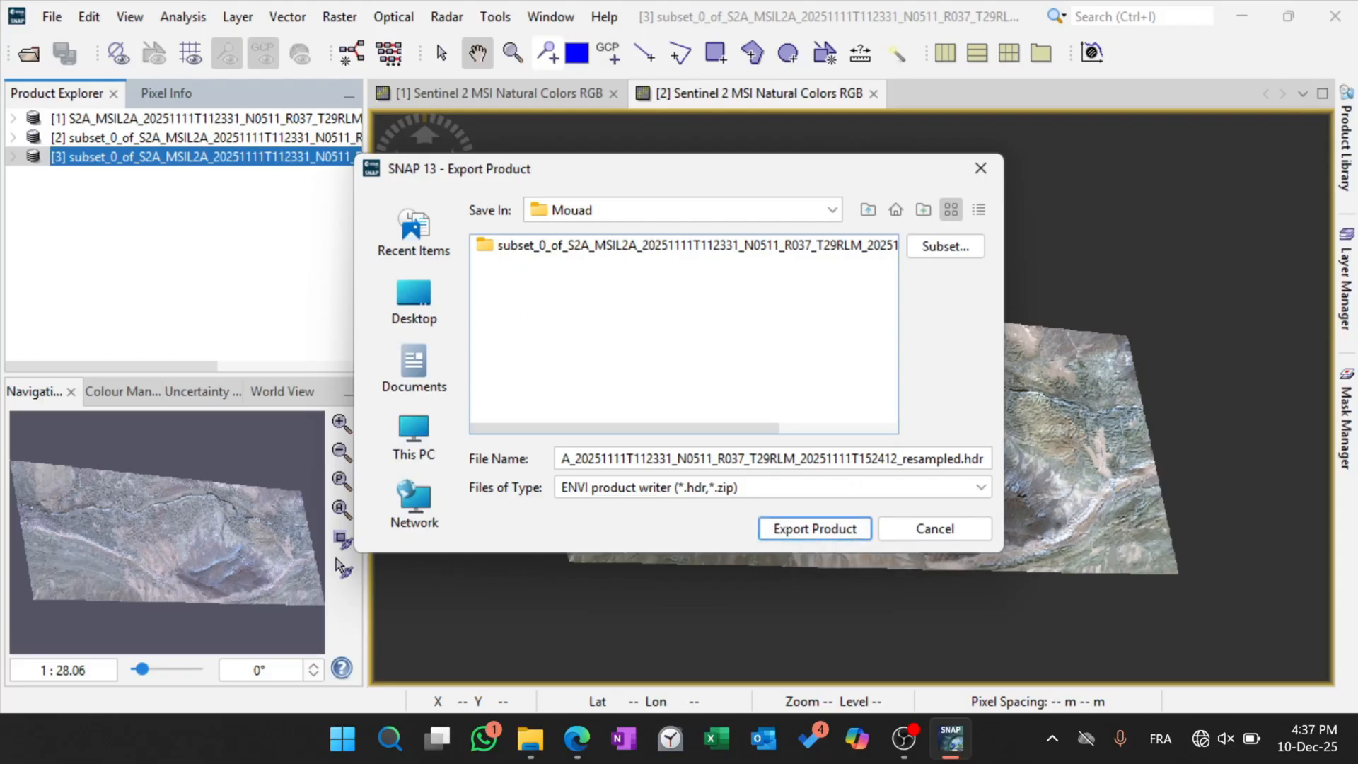
Insert ENVI_ before A_20251111T112331 in the export file name and export the product.
click(563, 458)
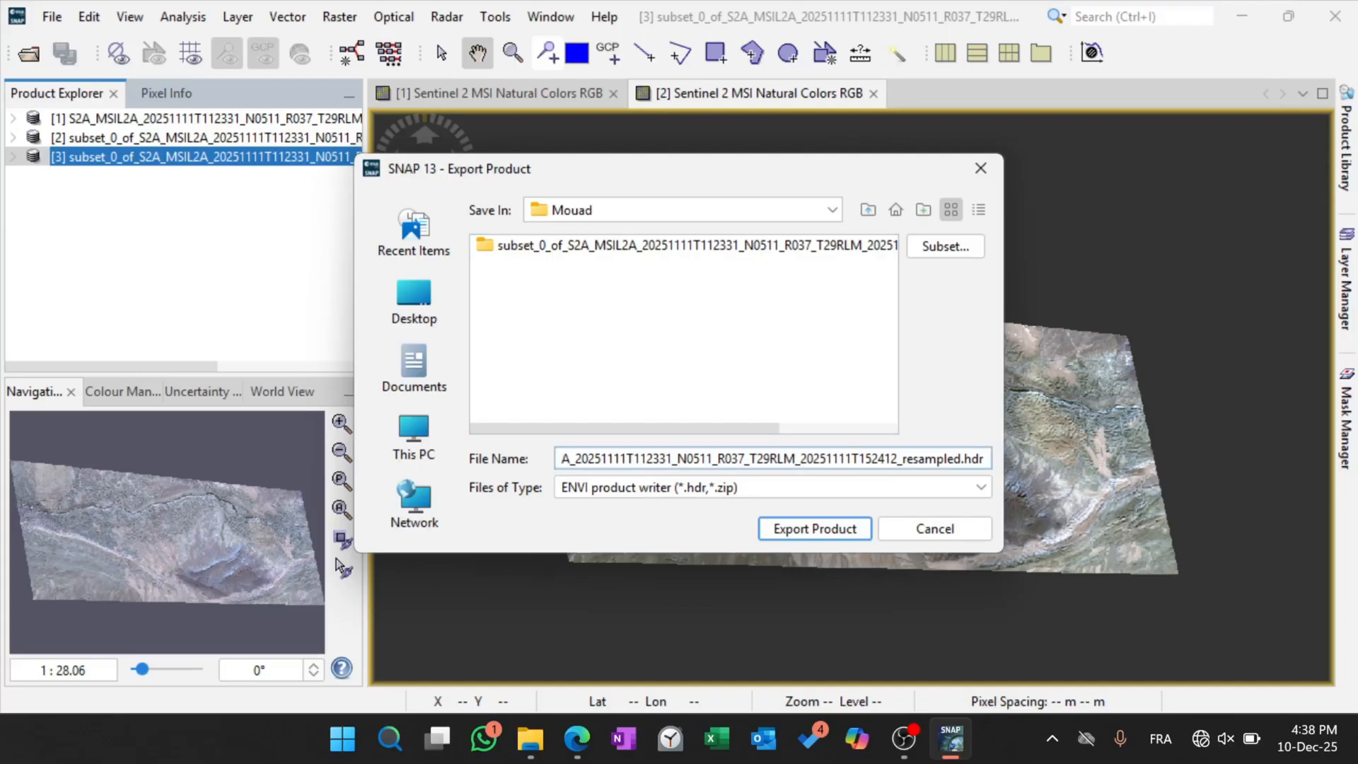
text(ENVI)
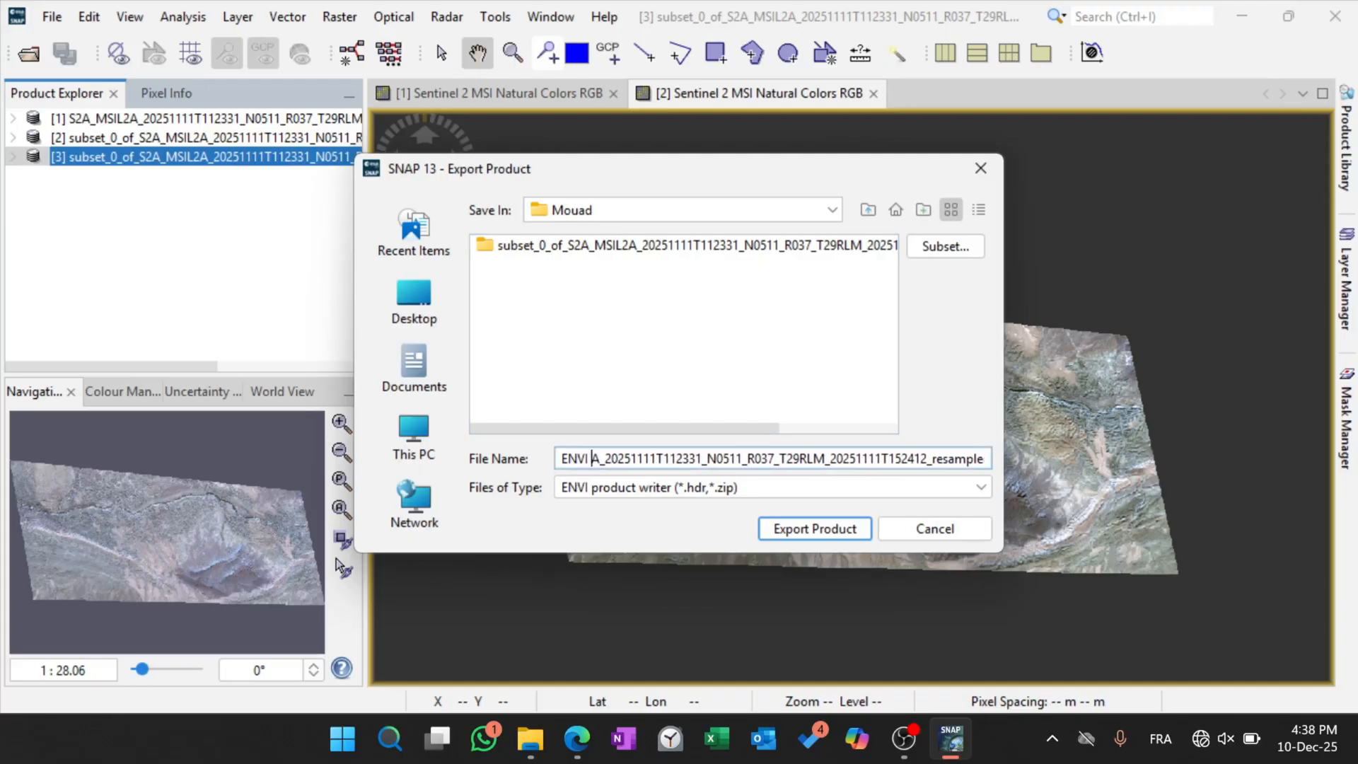
key(BackSpace)
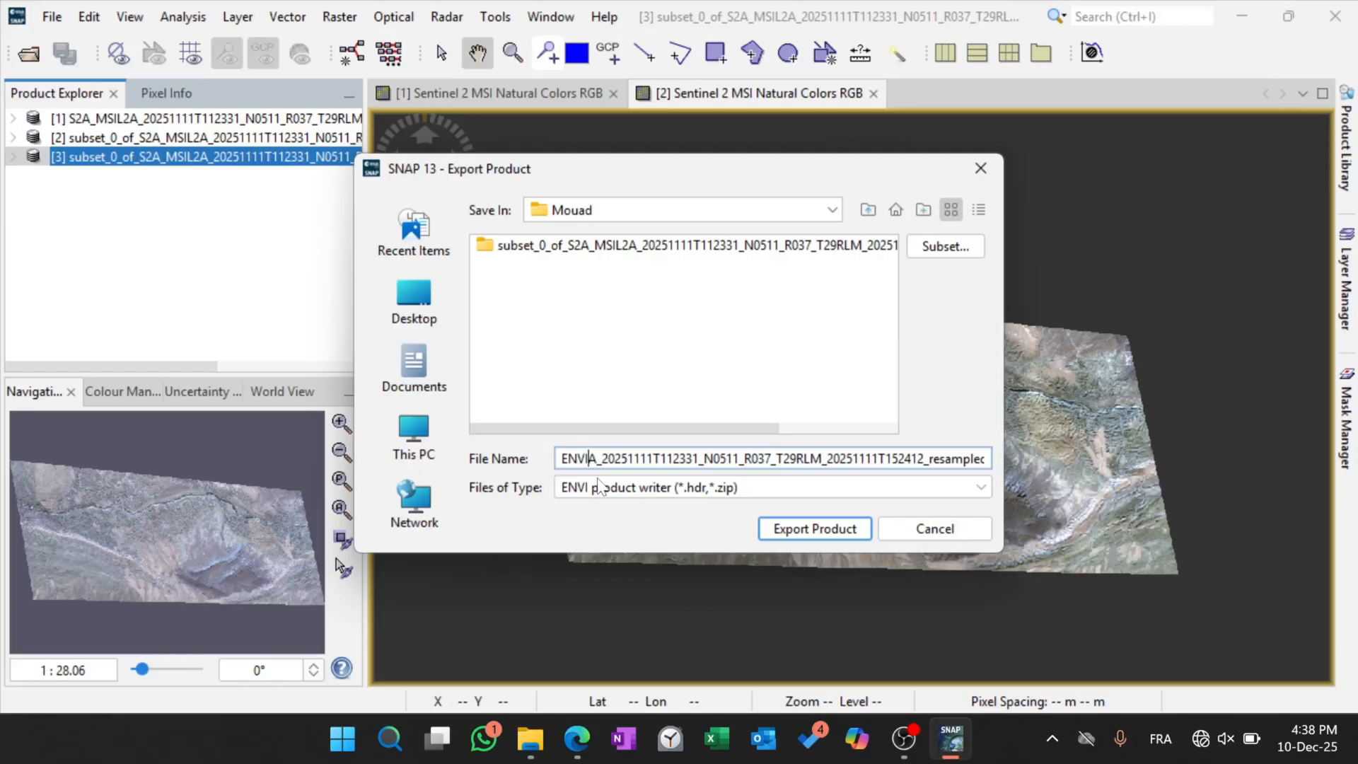
key(BackSpace)
key(BackSpace)
text(_)
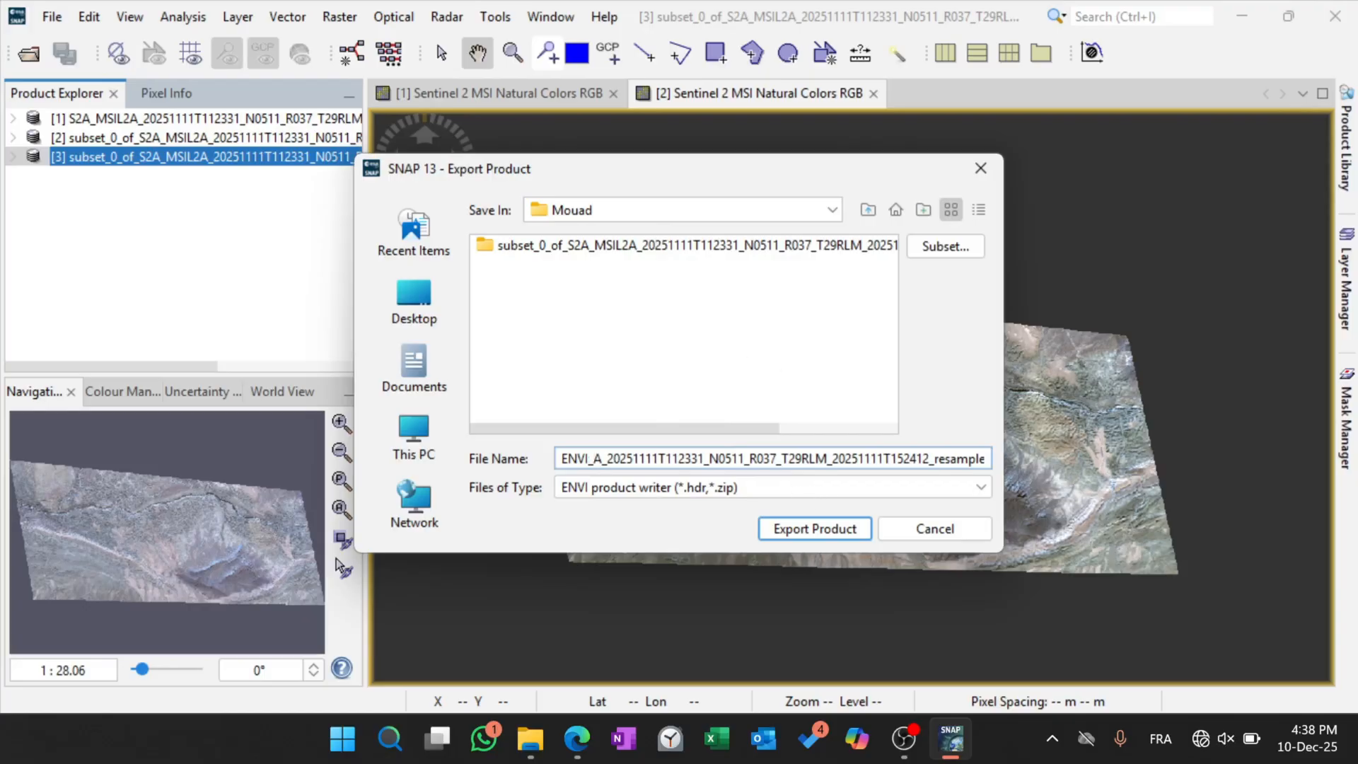
key(End)
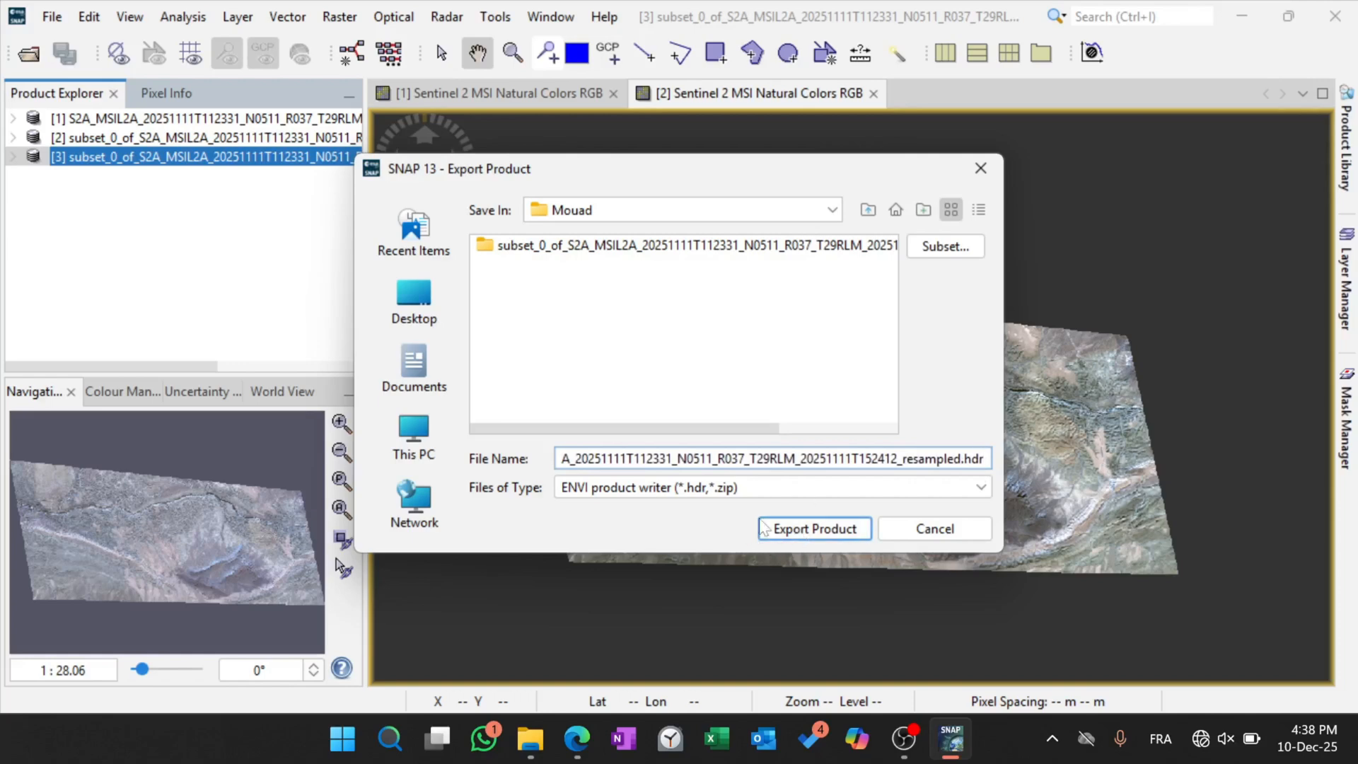
click(806, 531)
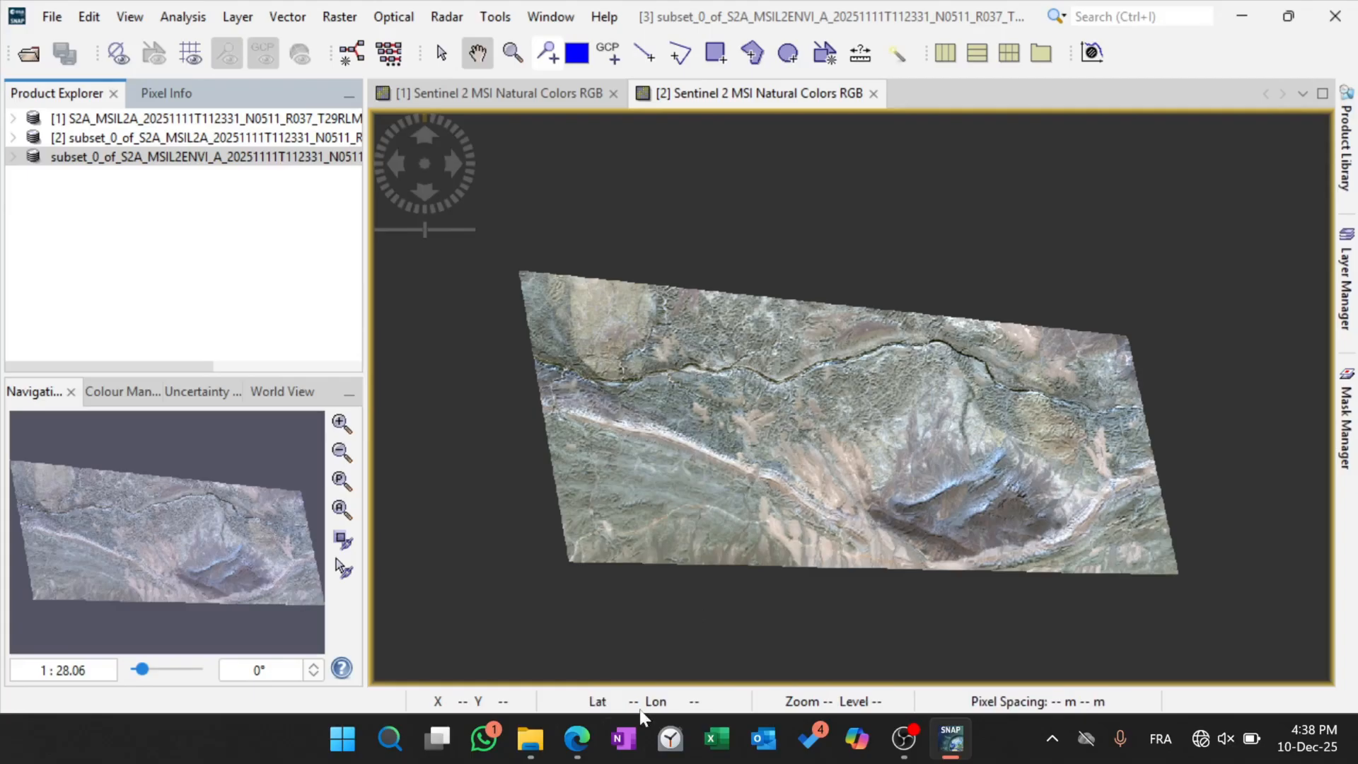
Switch to File Explorer and inspect the resampled .data folder inside the personal folder of TP 5.
click(530, 739)
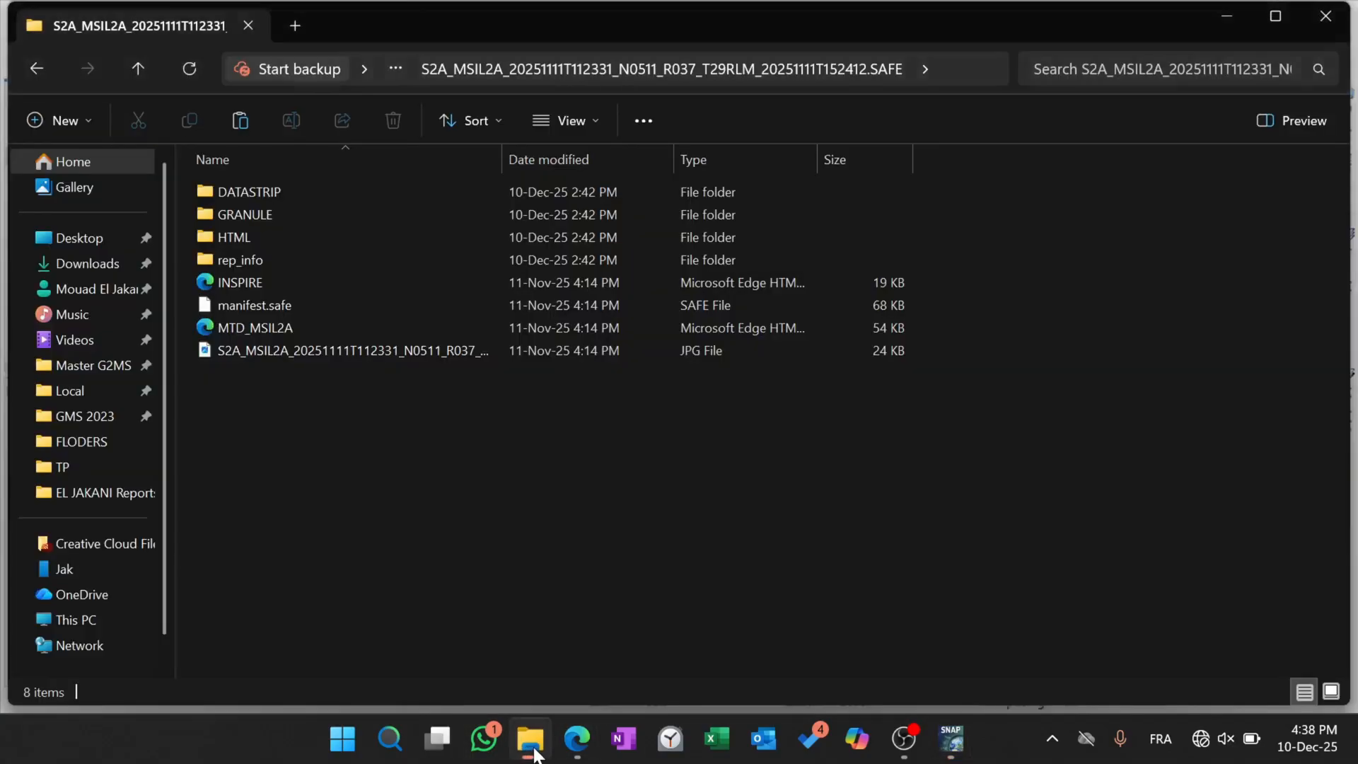
click(34, 68)
click(34, 68)
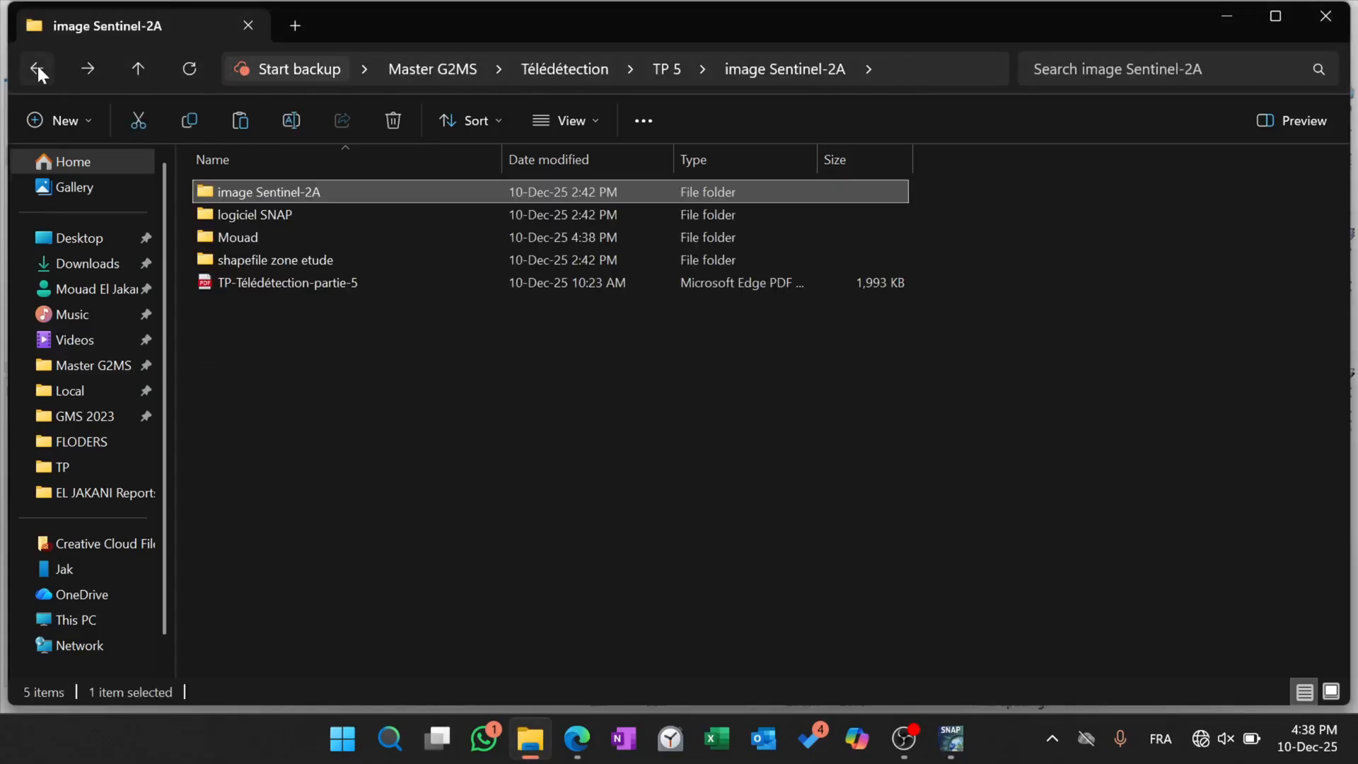
double_click(258, 236)
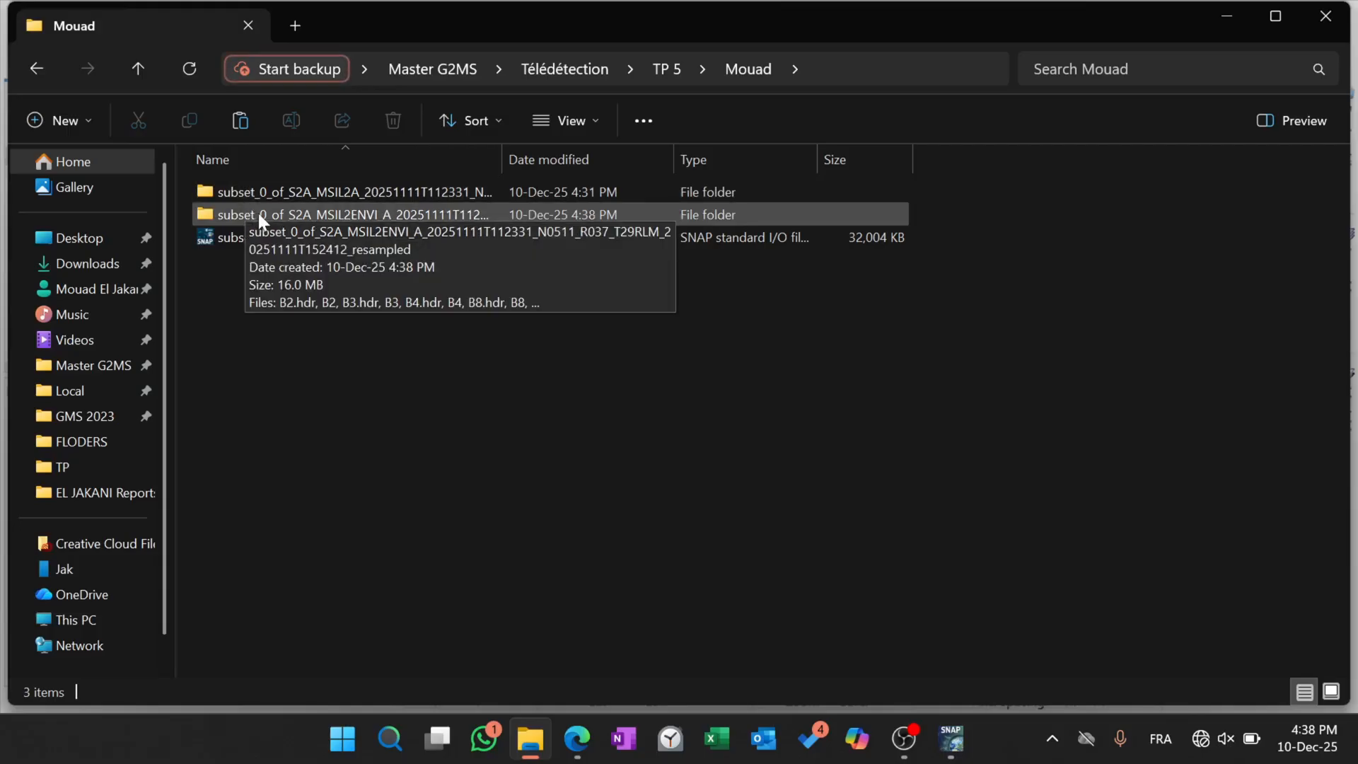
double_click(259, 215)
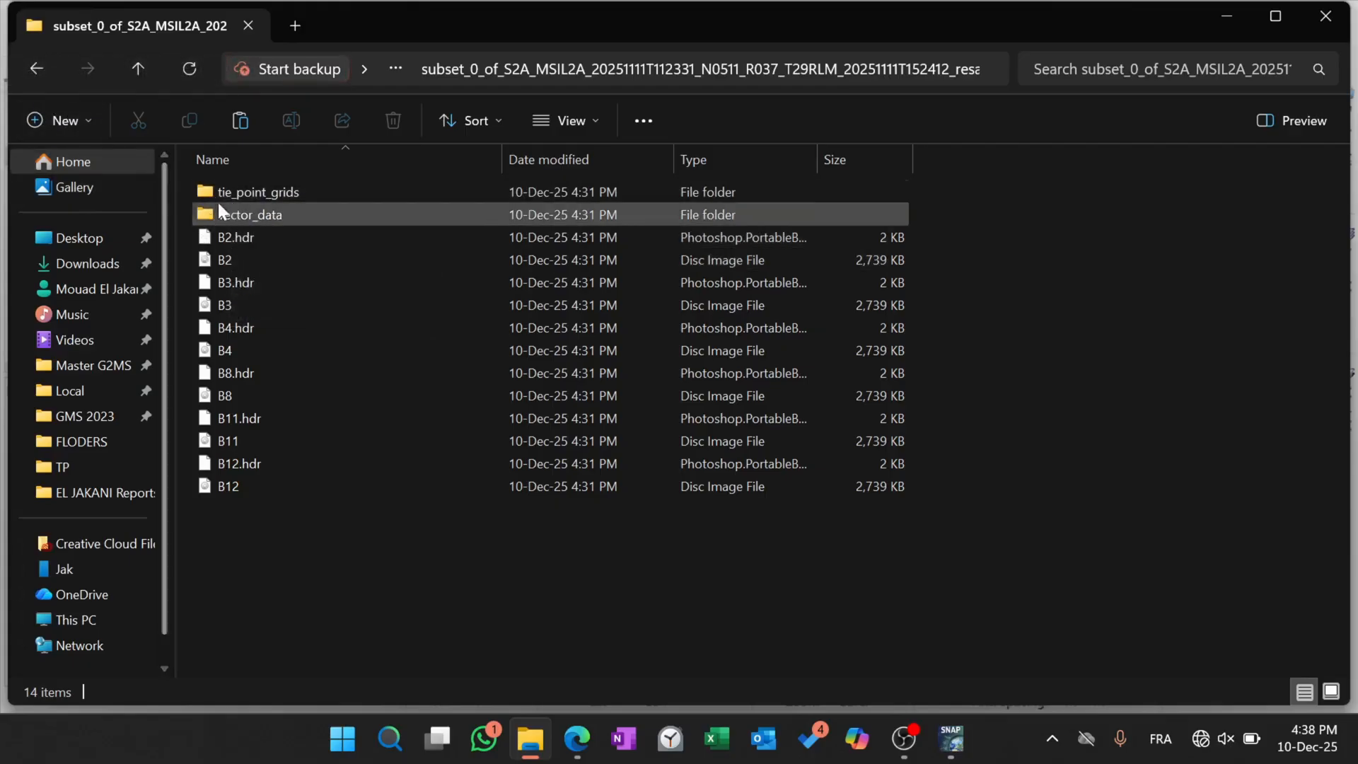
click(36, 69)
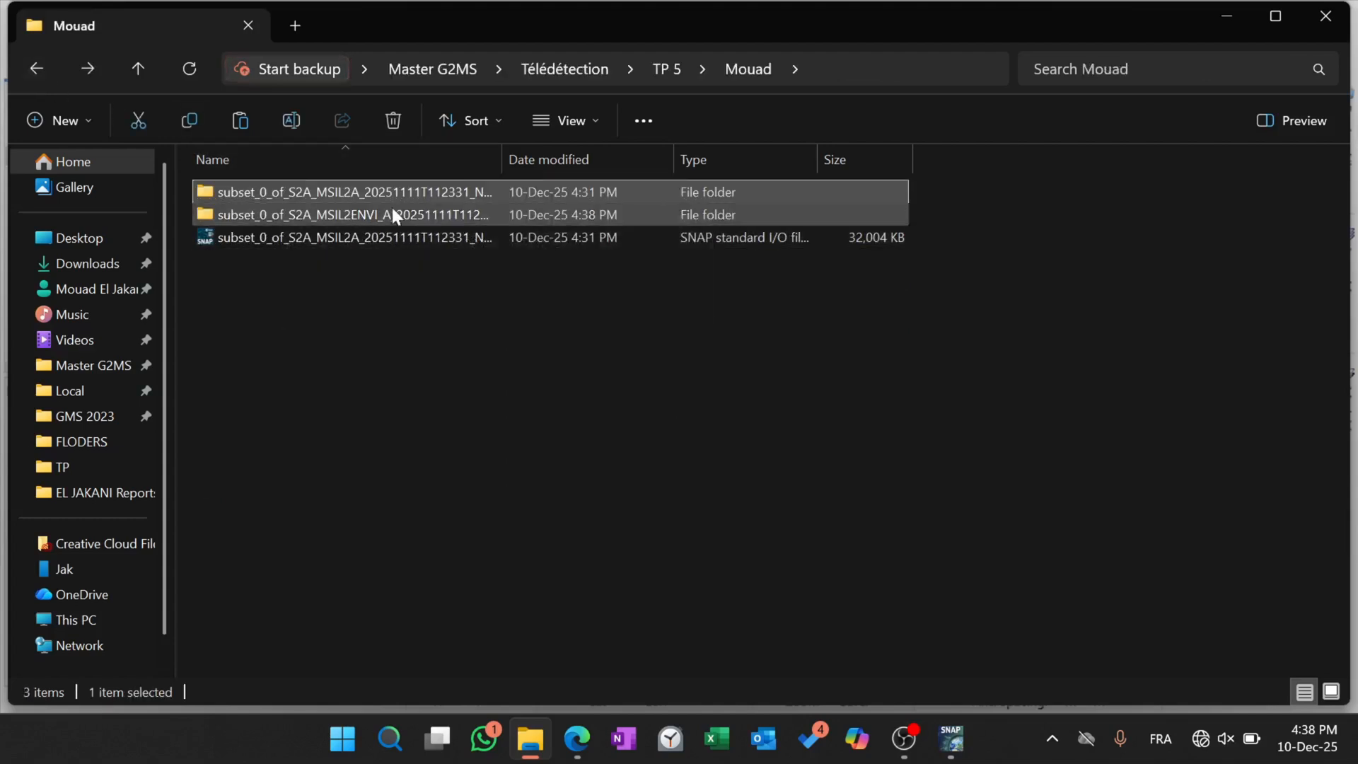
Add the prefix ENVI_ to the name of the resampled .data folder.
click(424, 193)
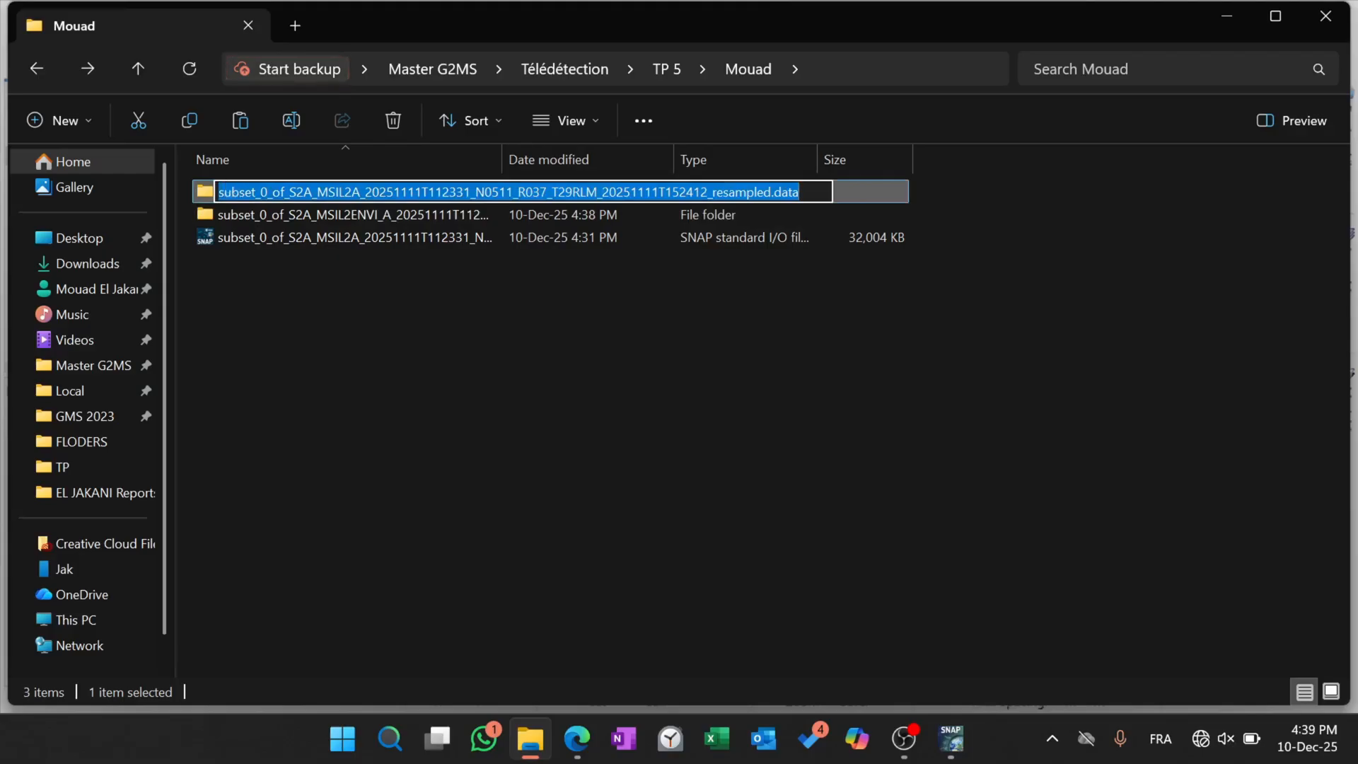
key(Home)
text(ENVI)
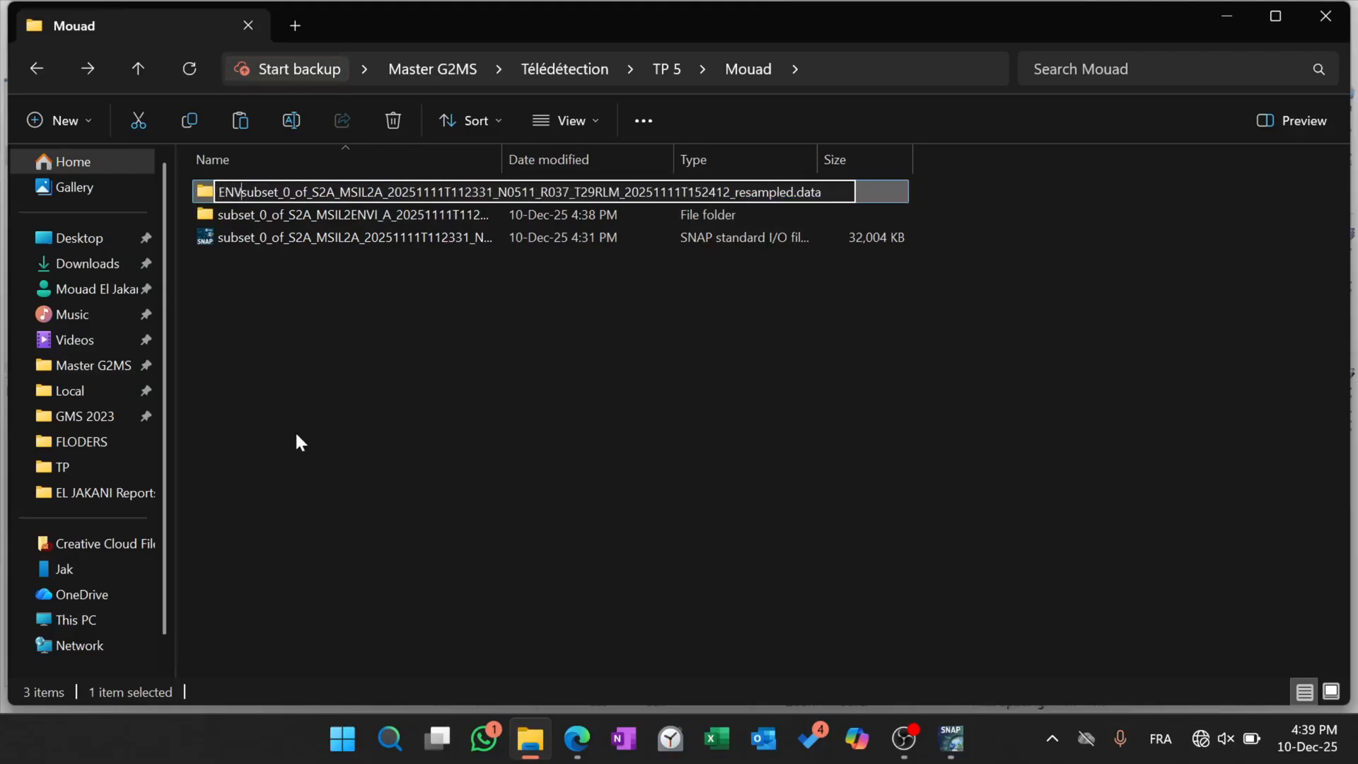
key(BackSpace)
text(_)
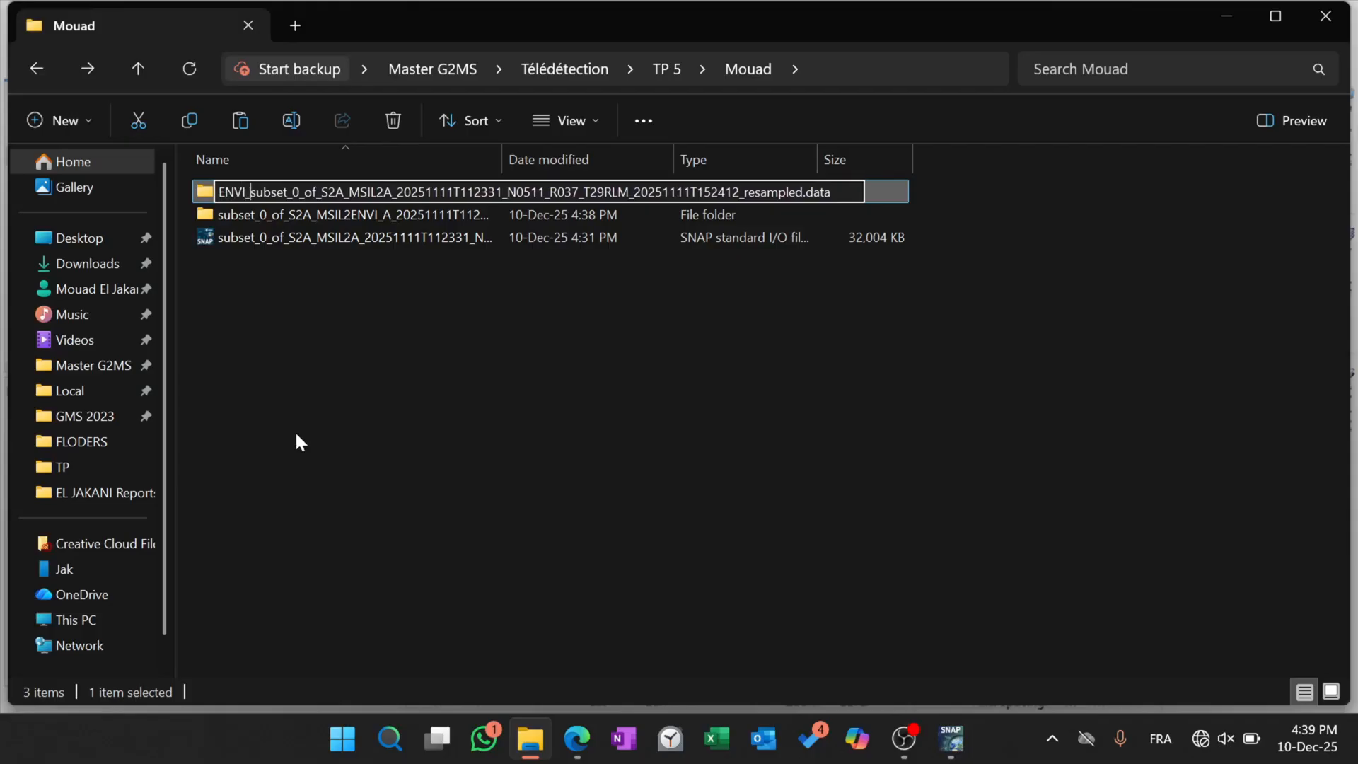
key(Return)
Check the contents of the MSIL2ENVI_A folder and remove the ENVI_ prefix from the .data folder's name.
double_click(250, 215)
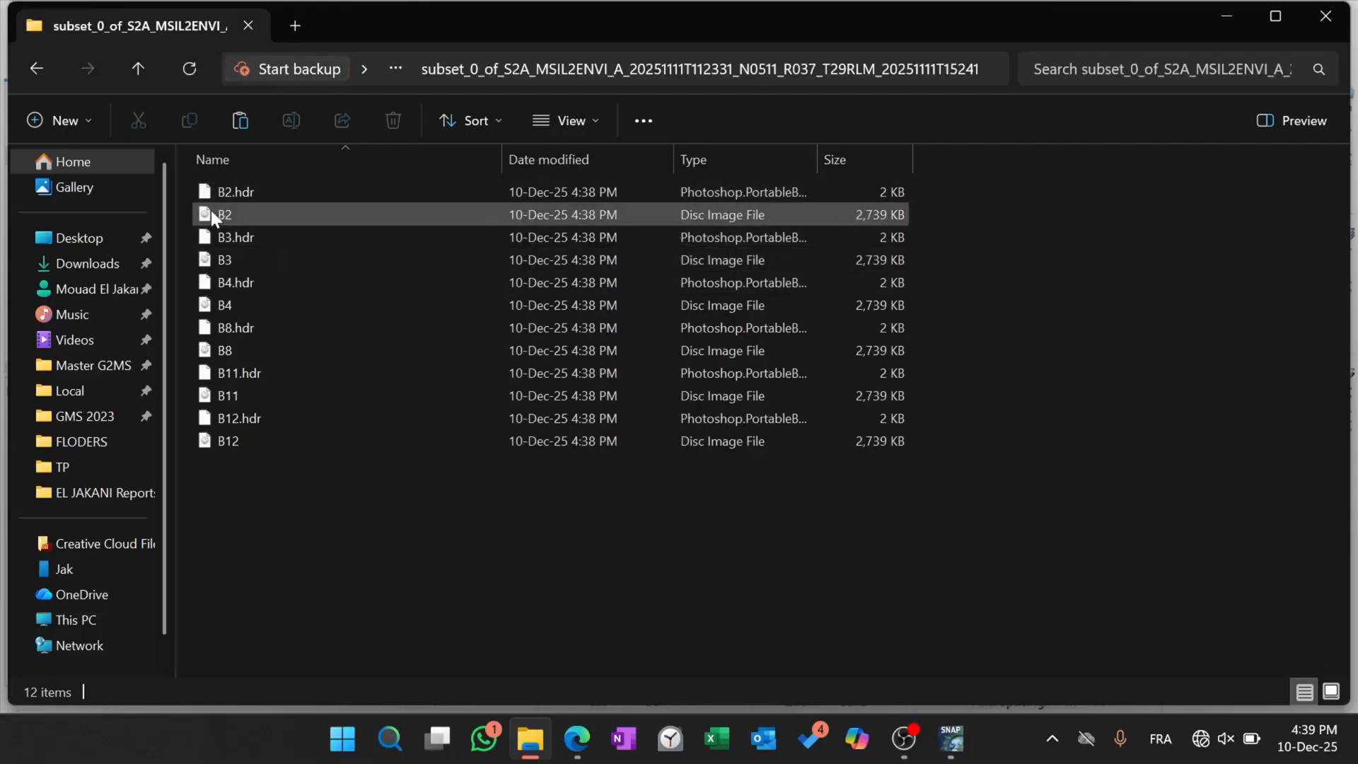
click(36, 70)
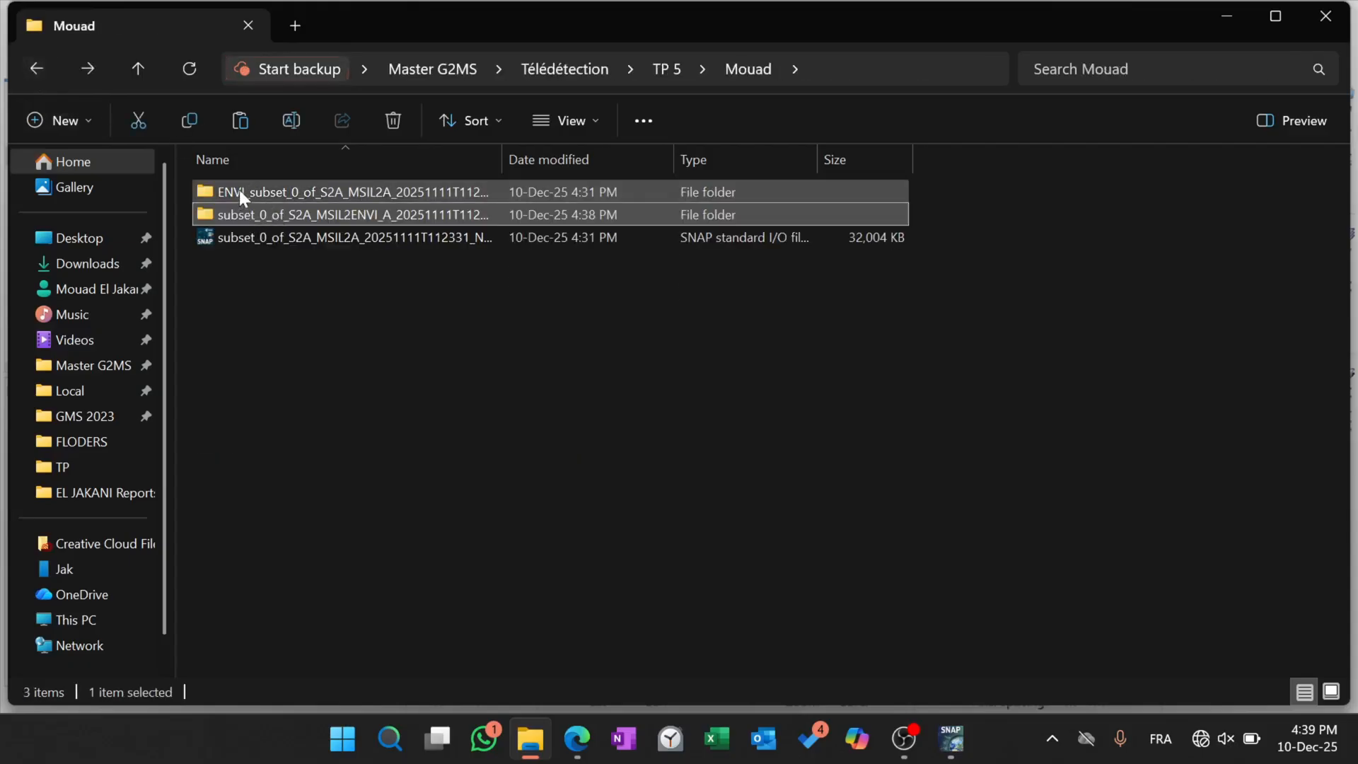
click(239, 190)
click(239, 189)
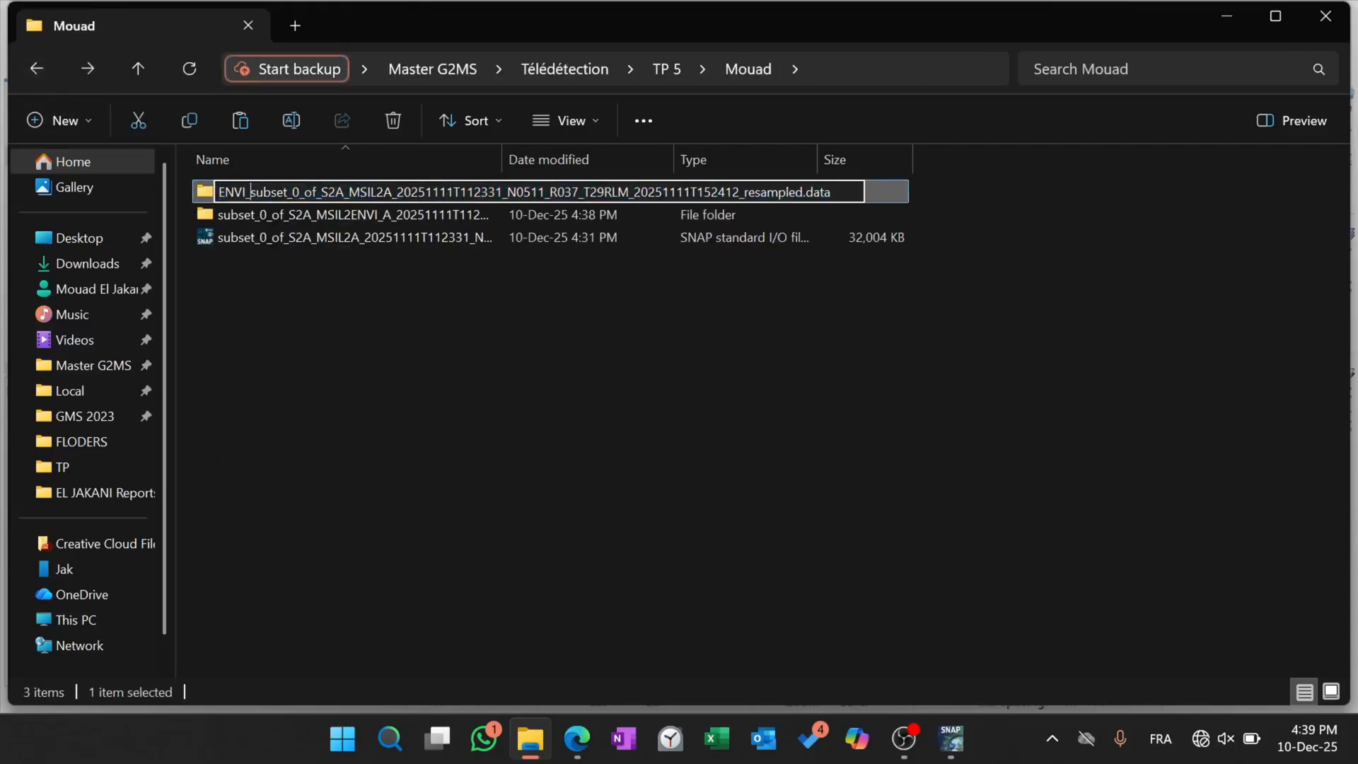
drag(251, 192, 199, 195)
key(BackSpace)
click(355, 349)
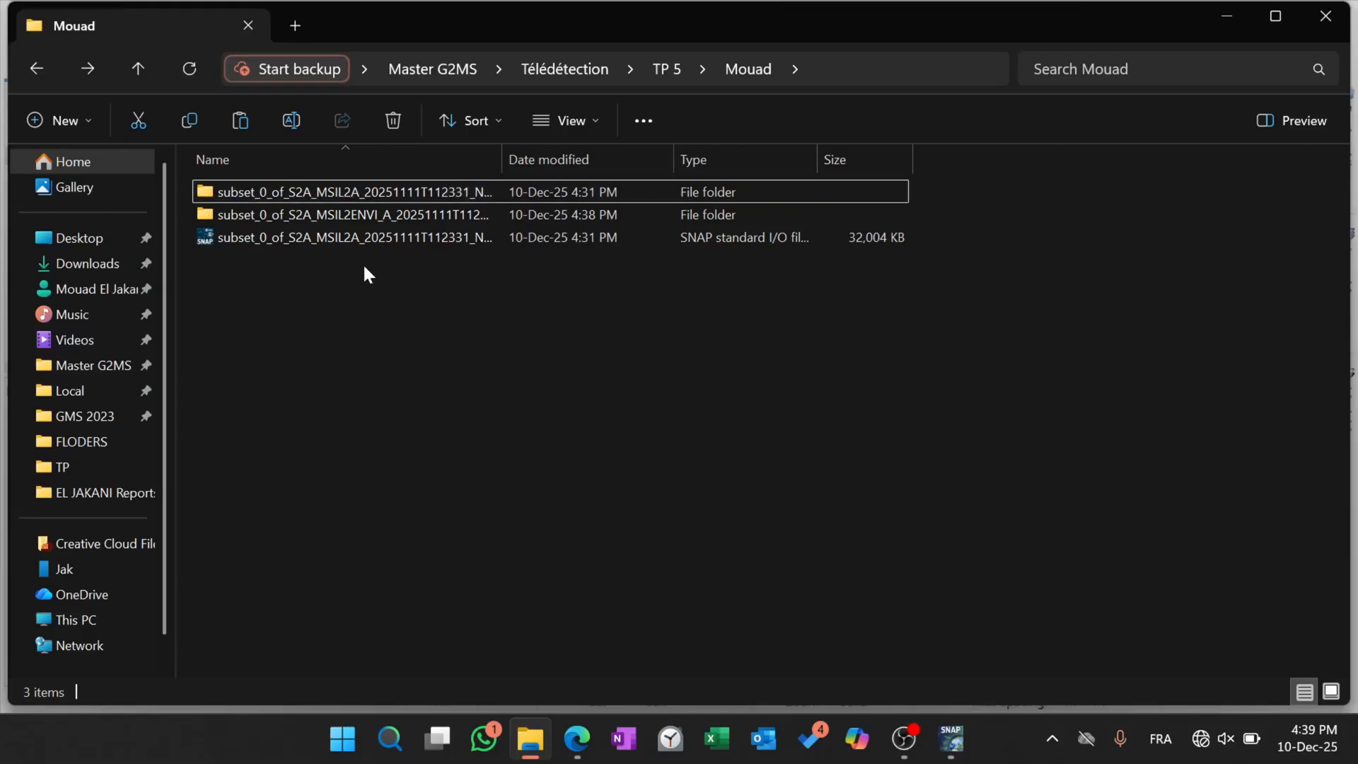
Open the exported MSIL2ENVI_A folder to examine its band files.
click(368, 214)
double_click(362, 215)
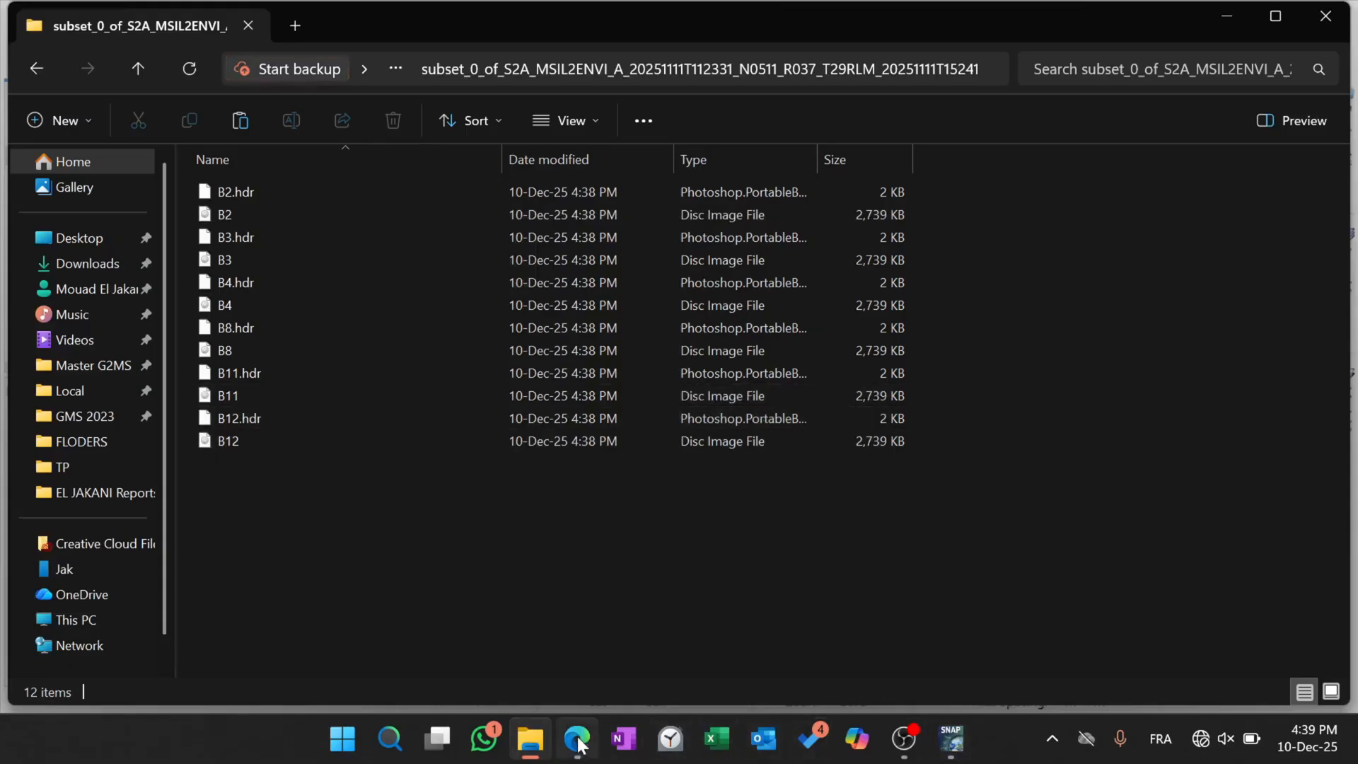
click(951, 740)
click(950, 739)
click(902, 744)
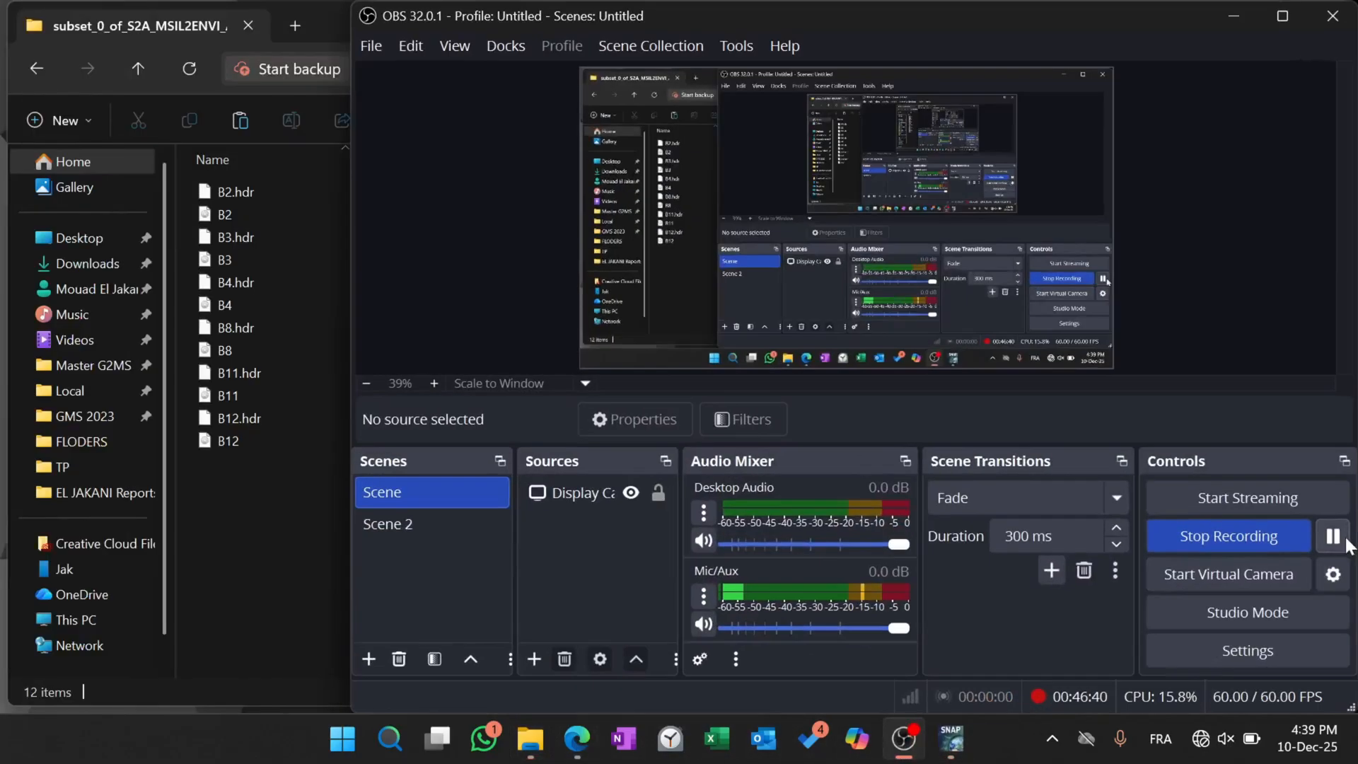
click(1230, 17)
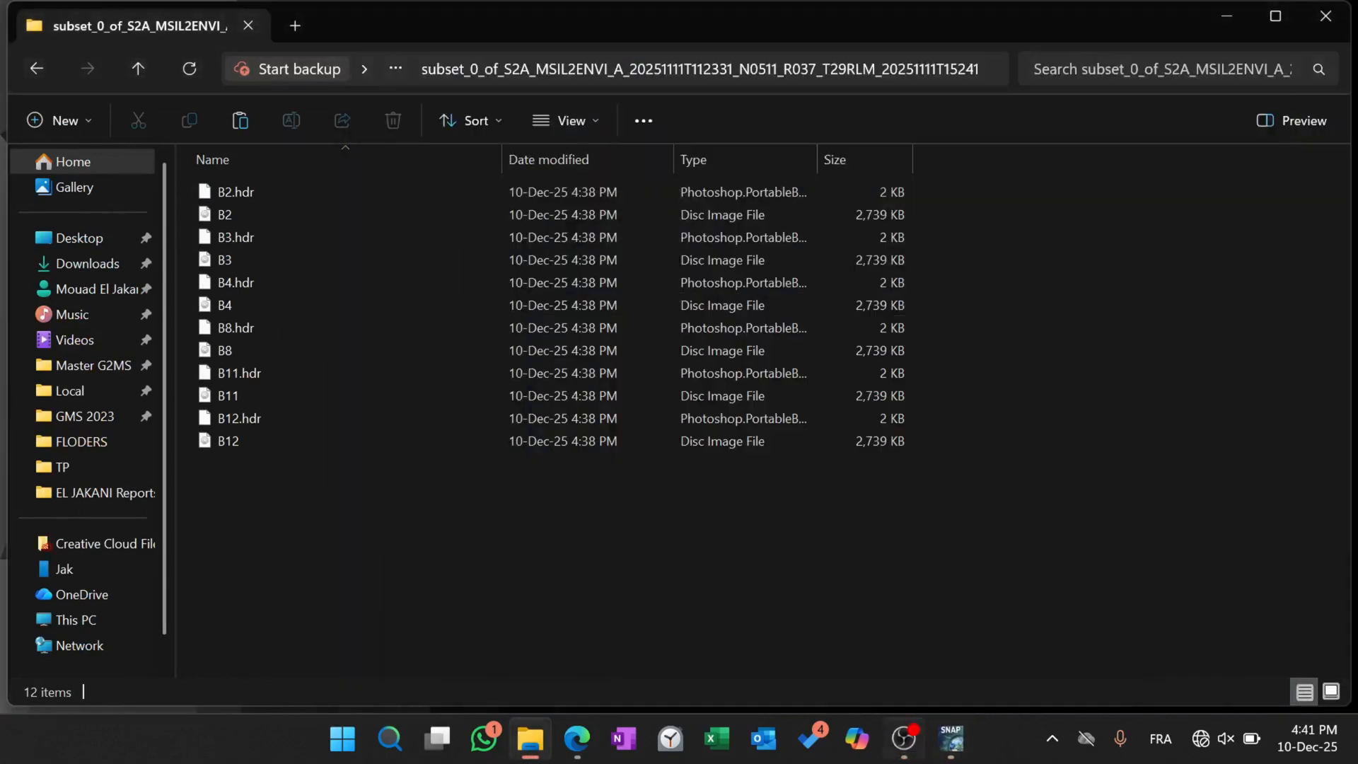
Read the Layer stacking section of the PDF lab sheet in Edge and launch ENVI Classic 5.3 (64-bit).
click(577, 756)
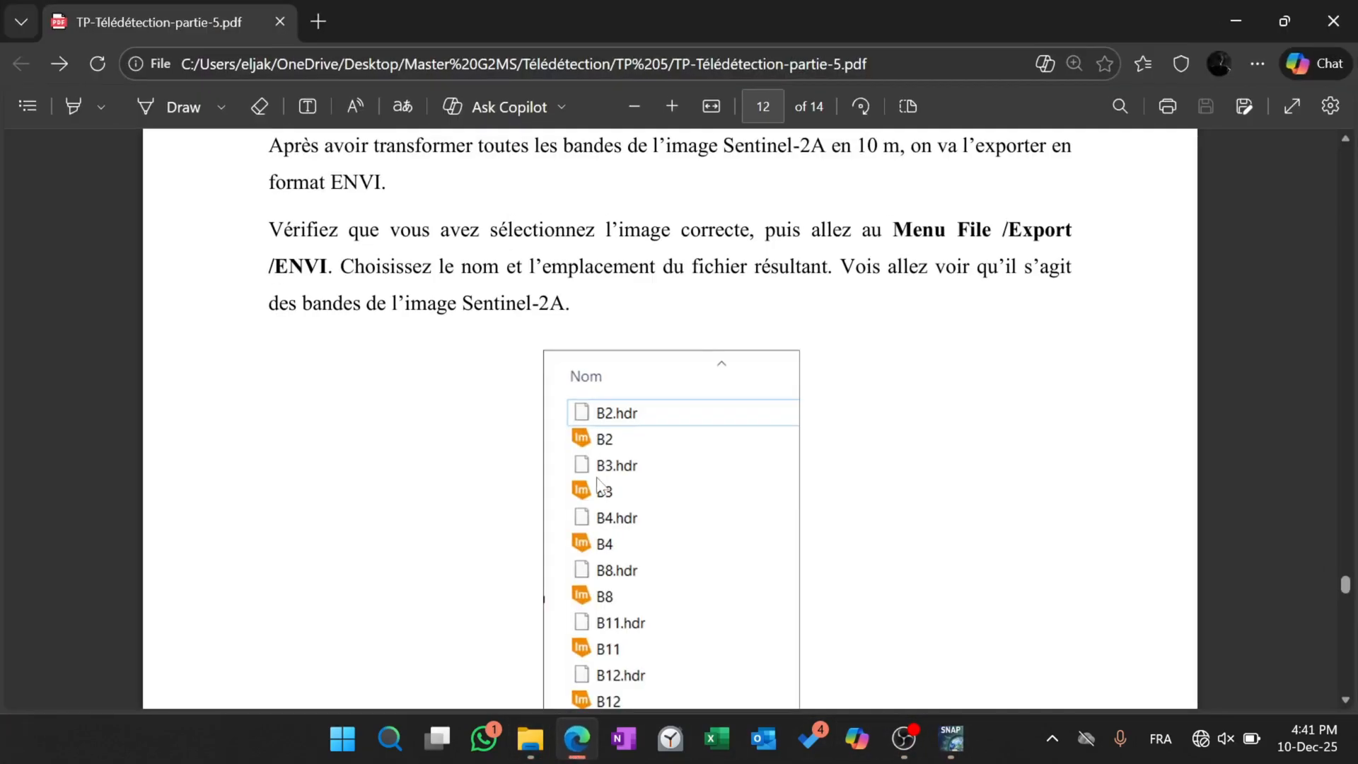
scroll(600, 486, down, 9)
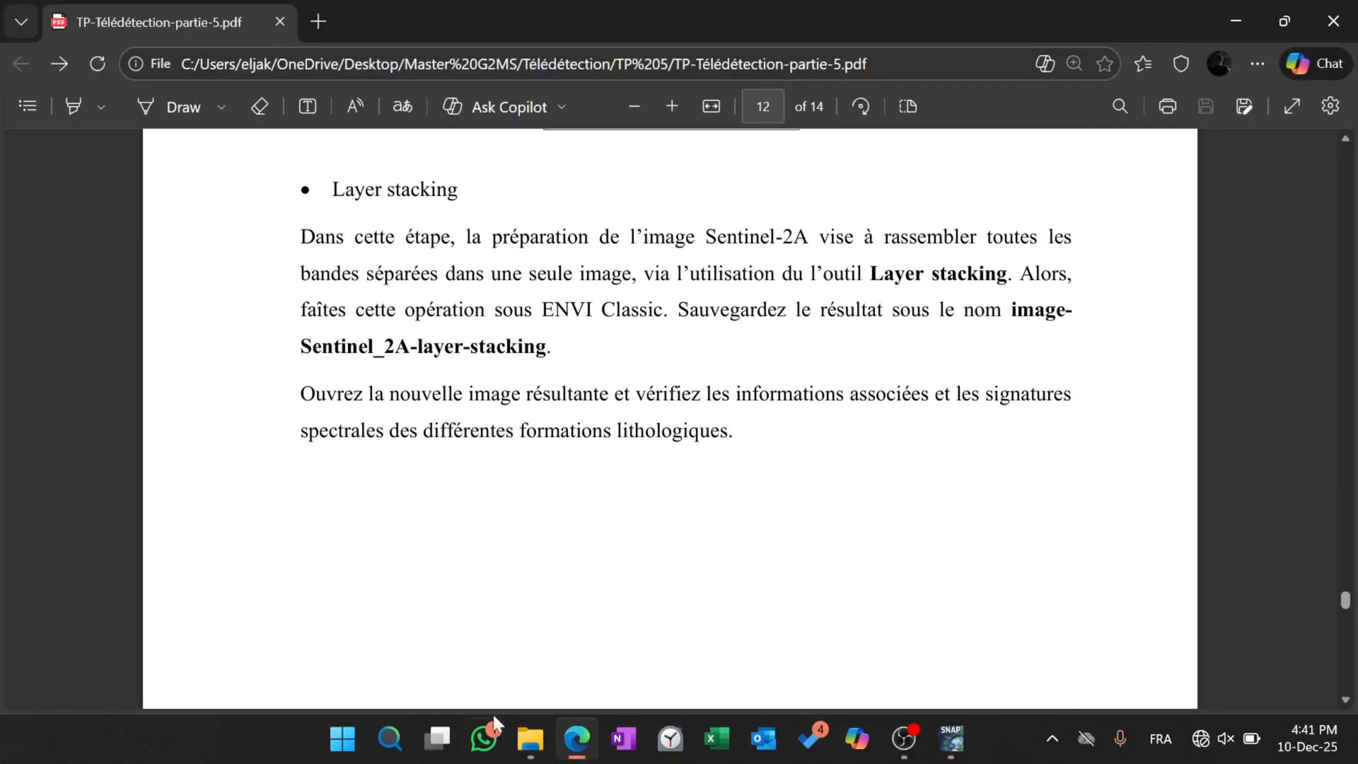
click(389, 739)
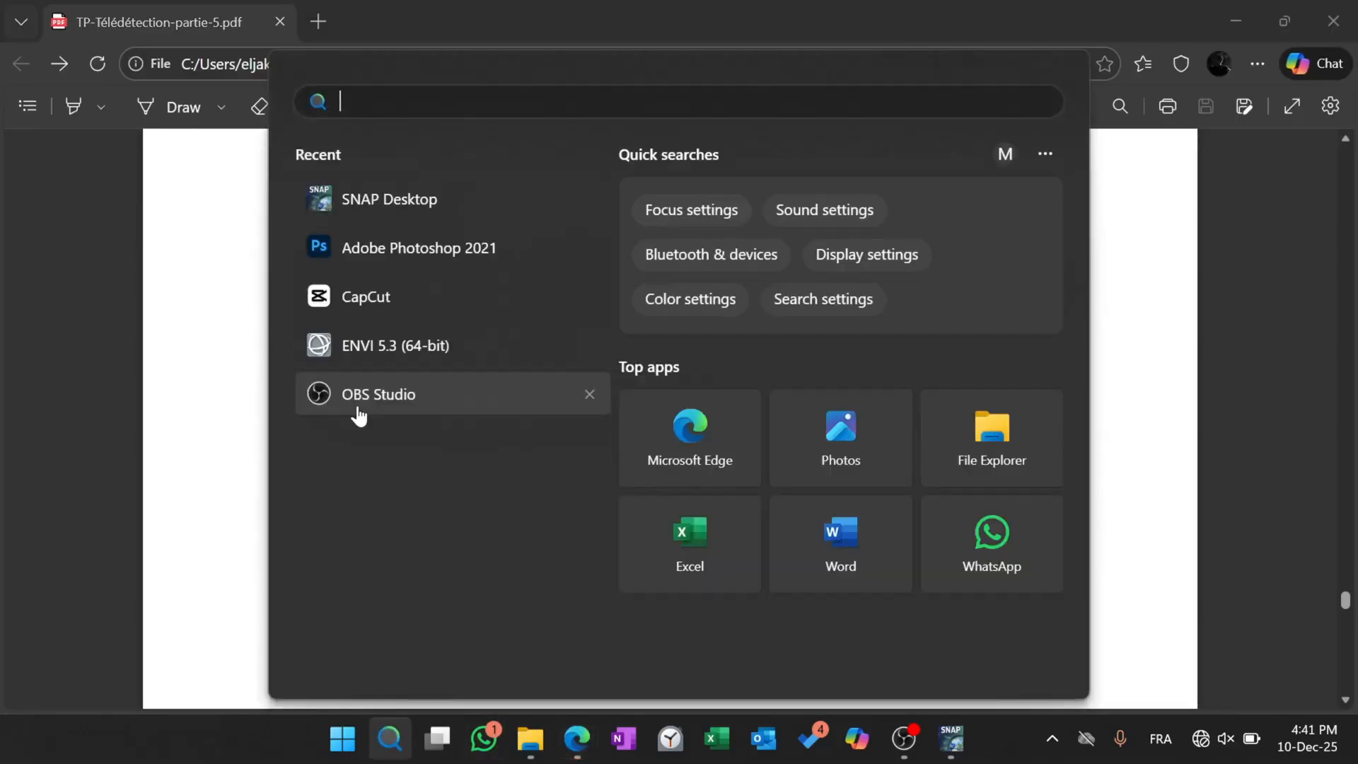
text(envi)
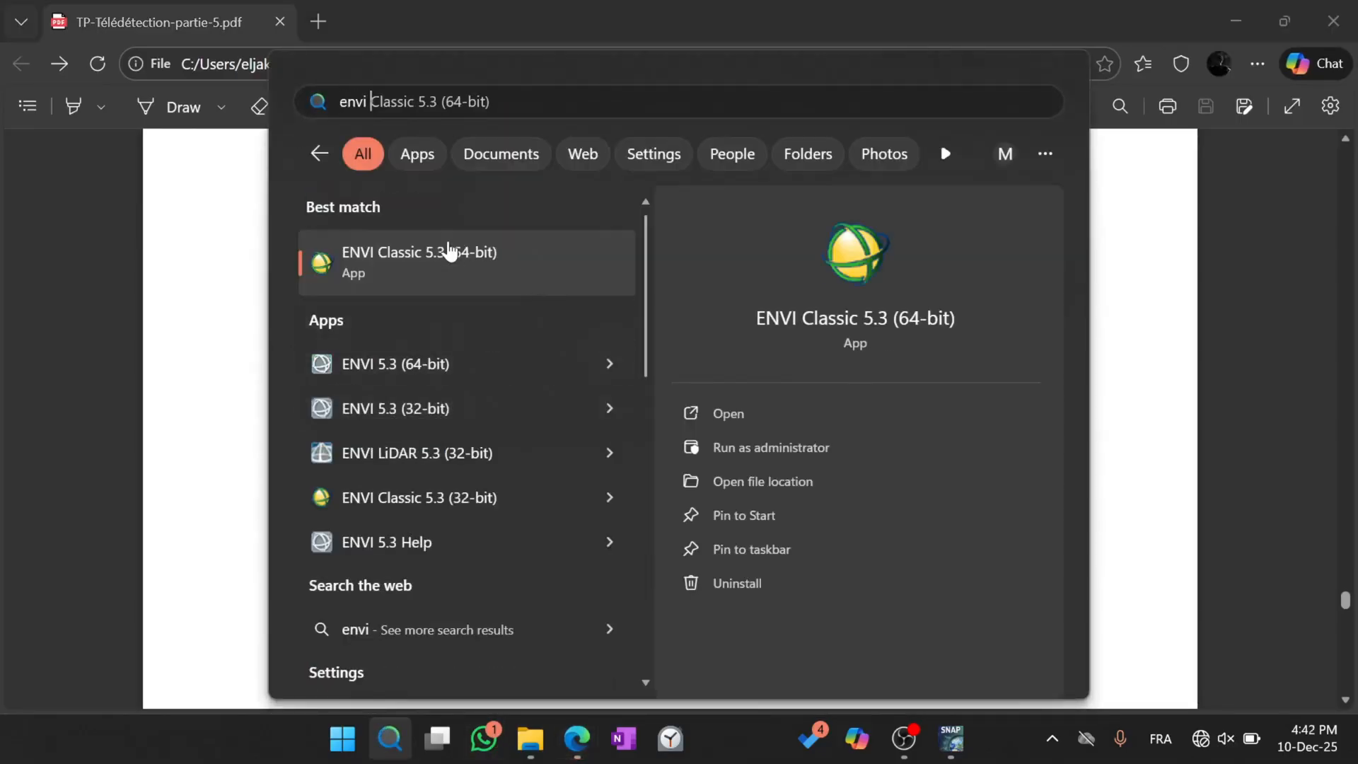
click(449, 253)
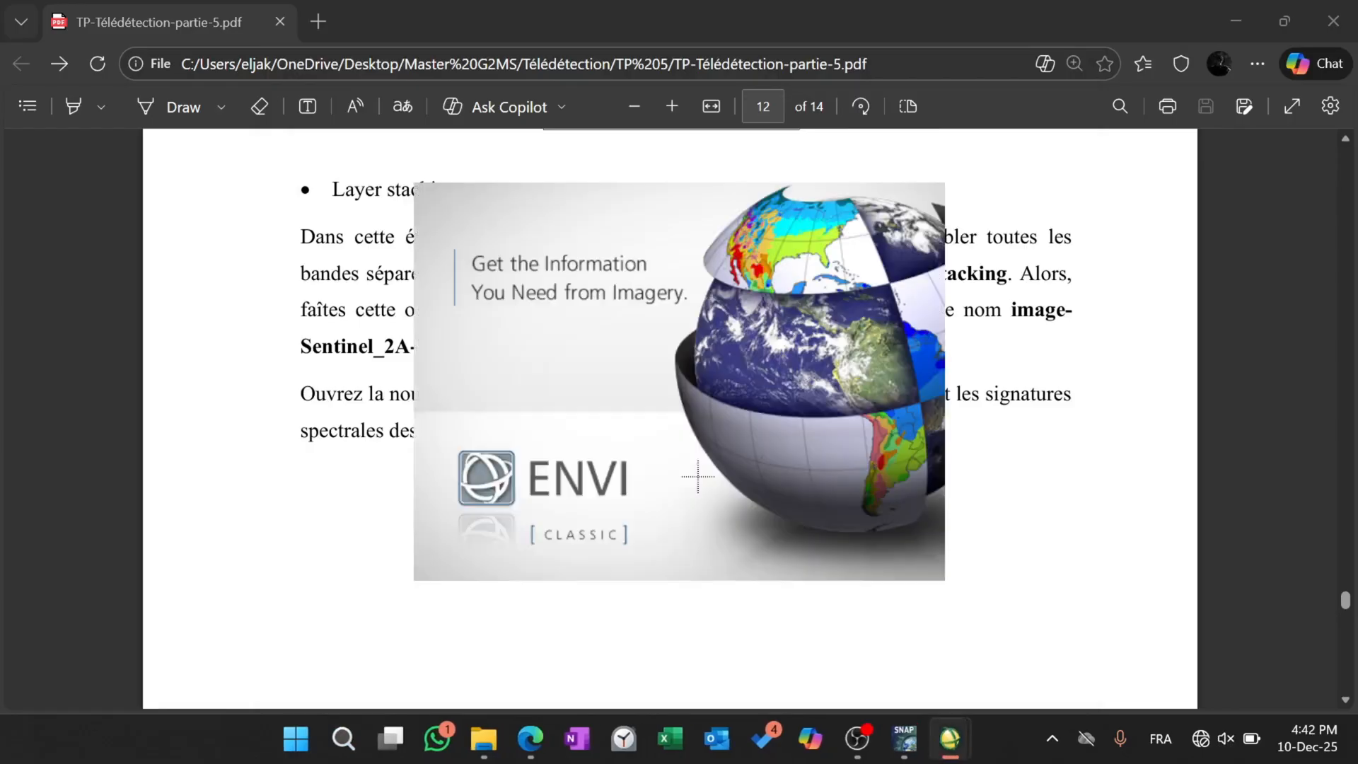
mouse_move(867, 760)
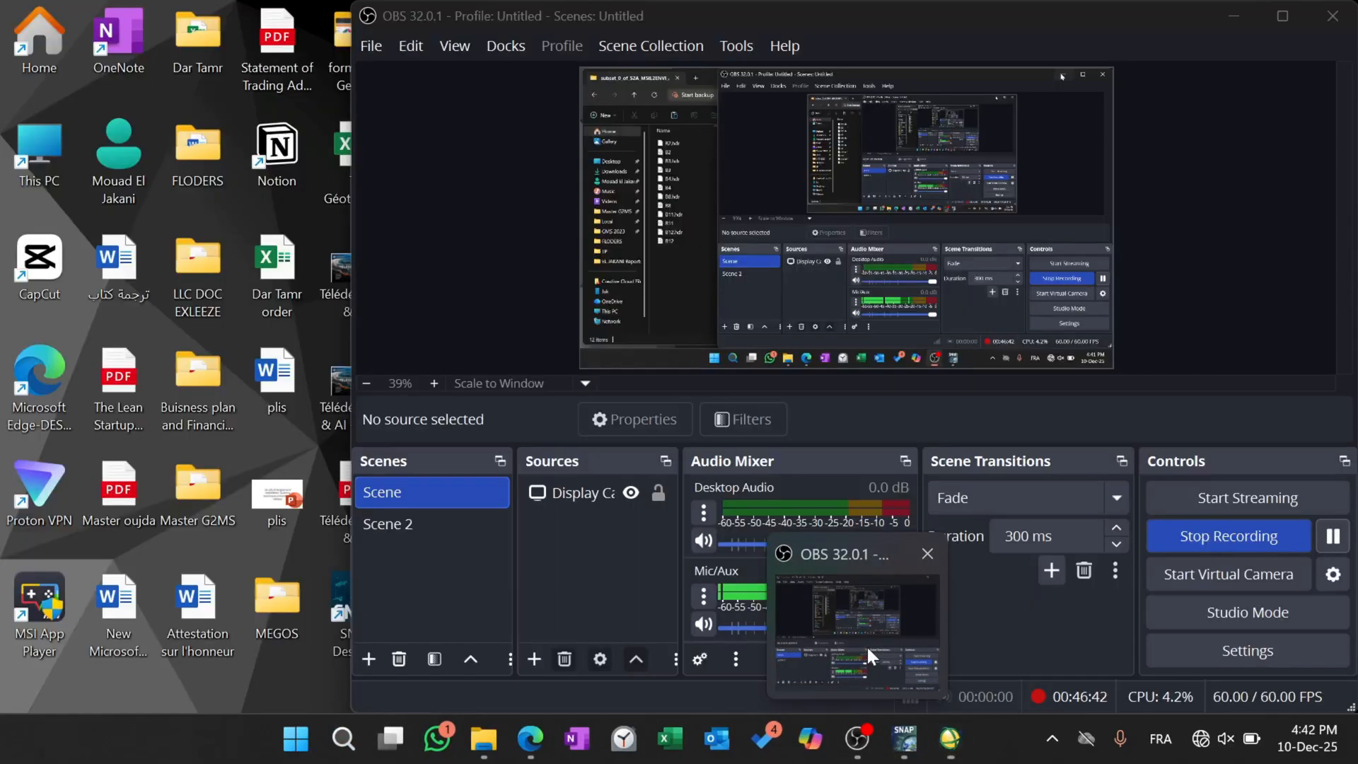
click(867, 645)
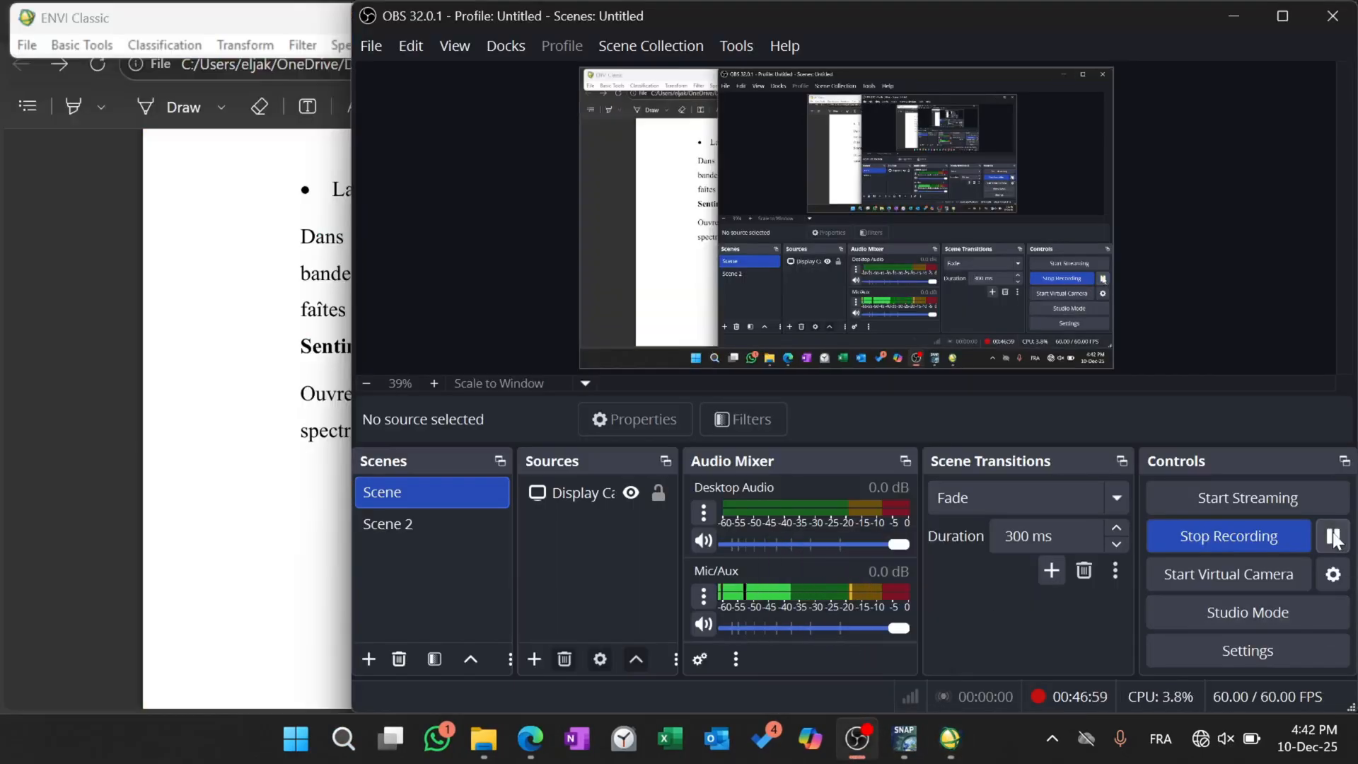
click(1235, 16)
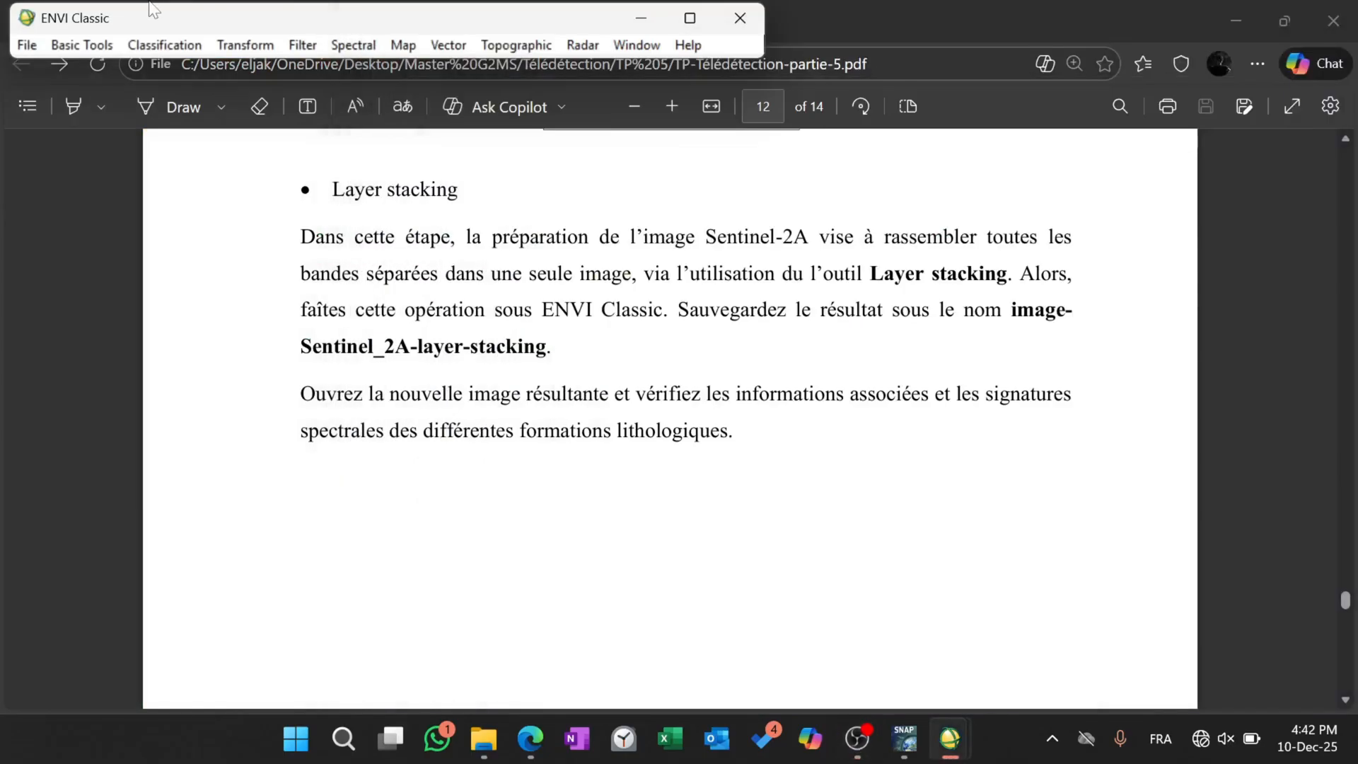
Start the Layer Stacking tool in ENVI Classic and clear the PDF and folder windows from behind its parameters dialog.
click(82, 45)
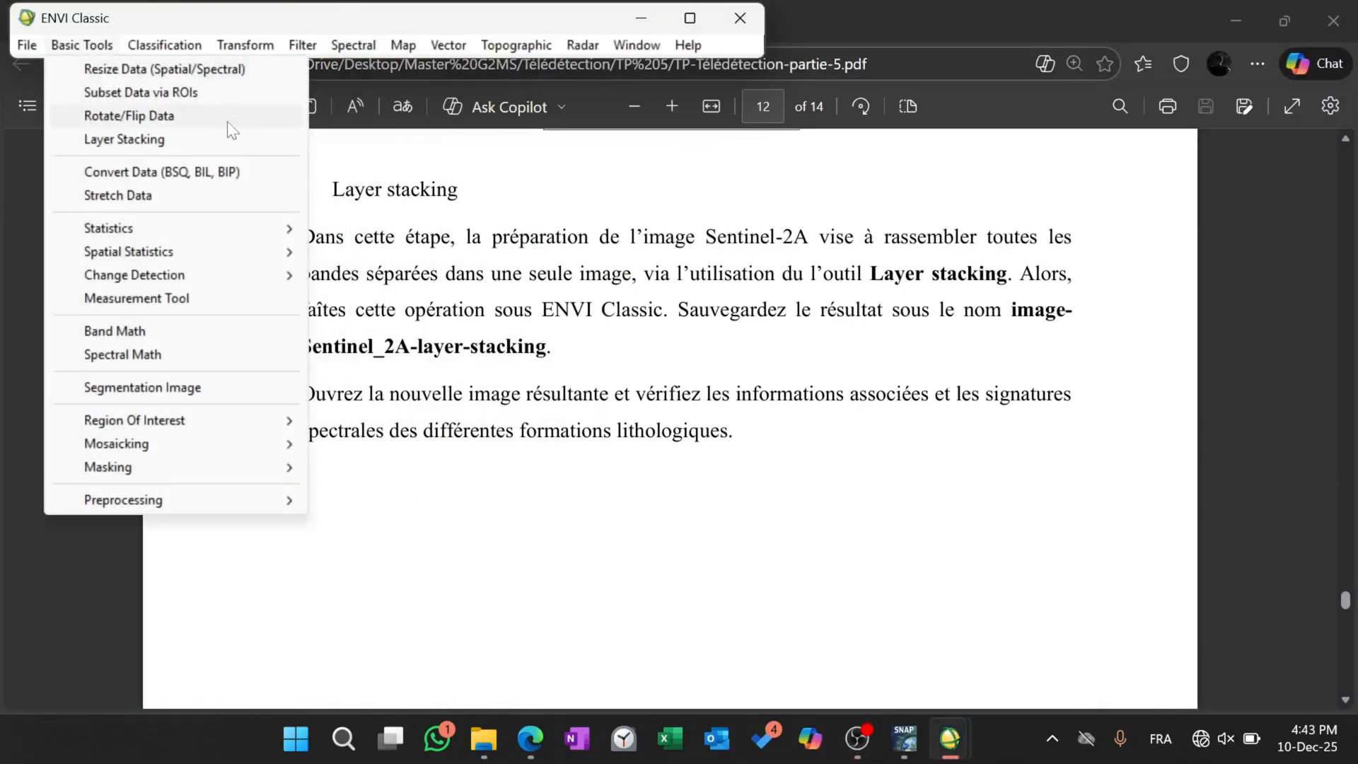
click(197, 143)
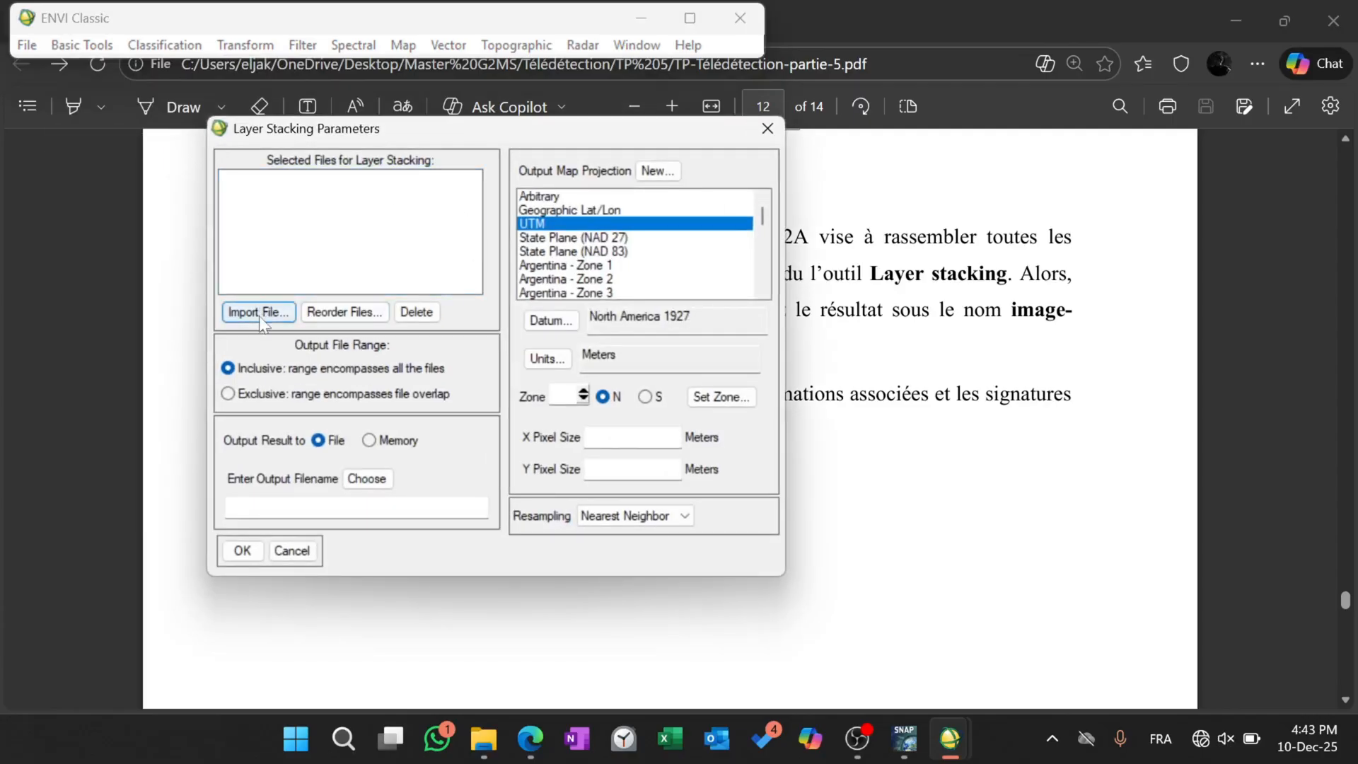
click(1235, 22)
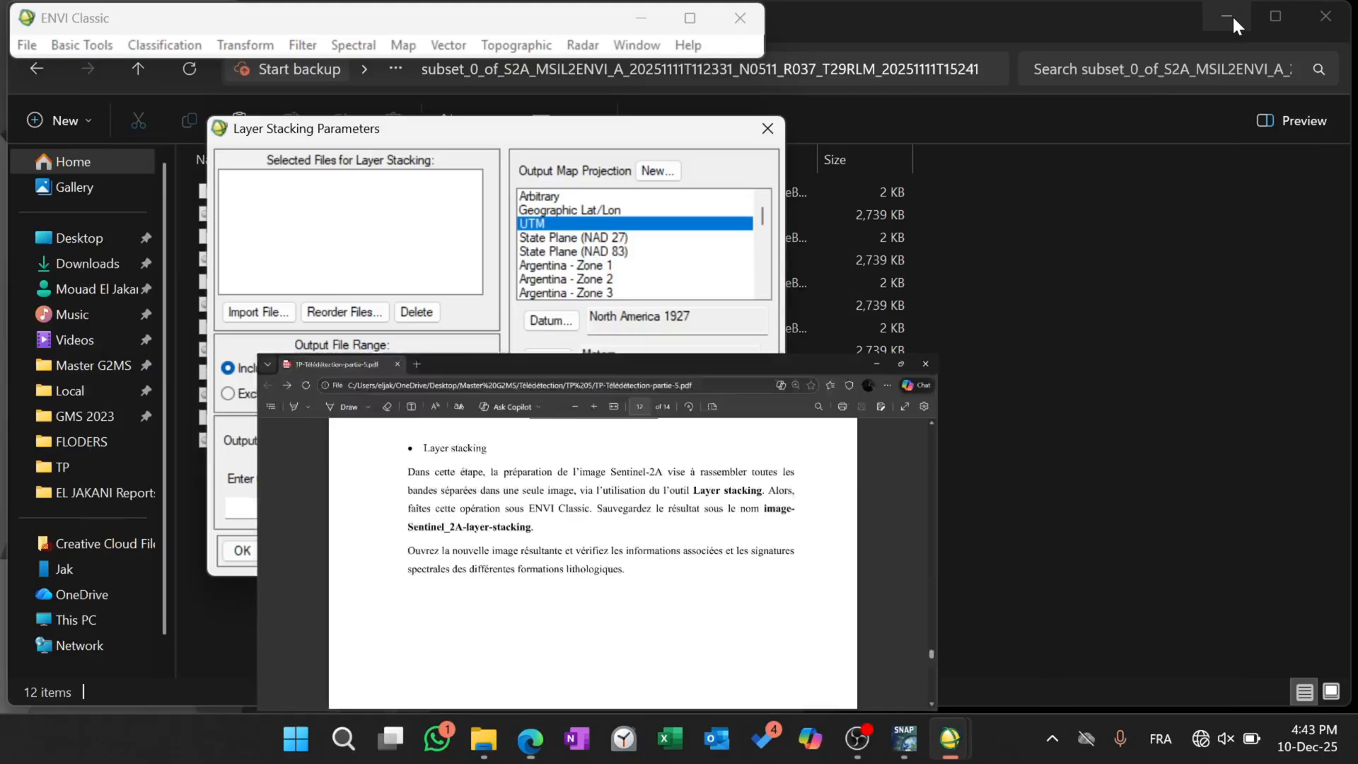
click(1232, 18)
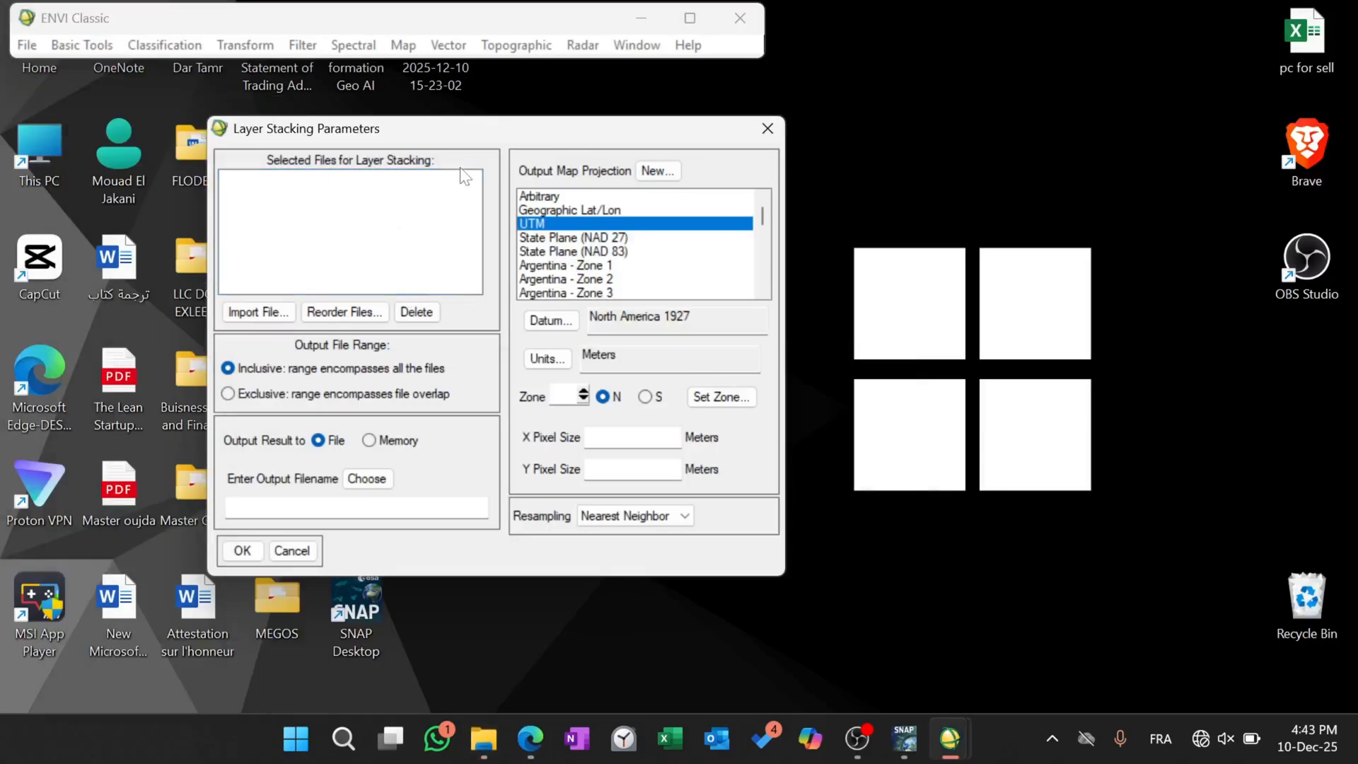
drag(450, 124, 270, 81)
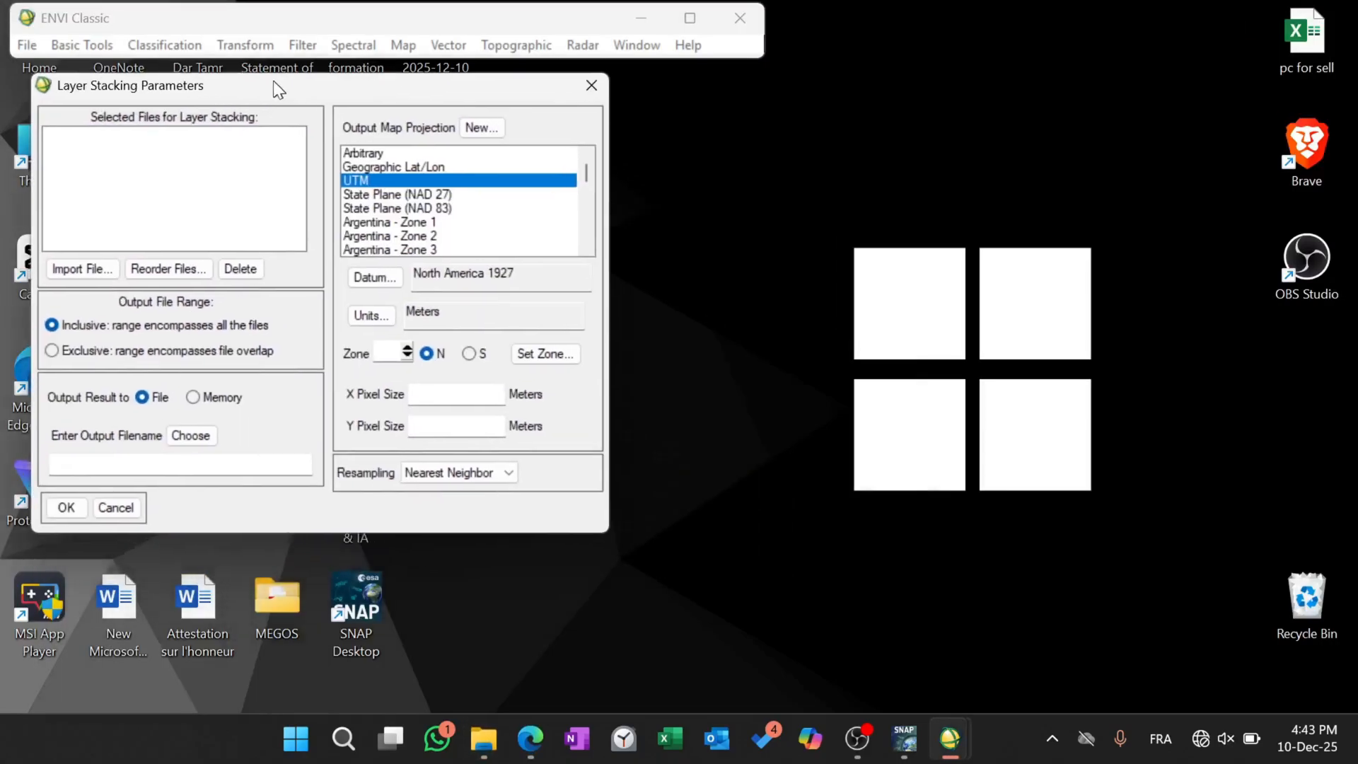
Start importing layer stacking input files and browse to the exported MSIL2ENVI_A folder inside Master G2MS, Télédétection, TP 5.
click(93, 277)
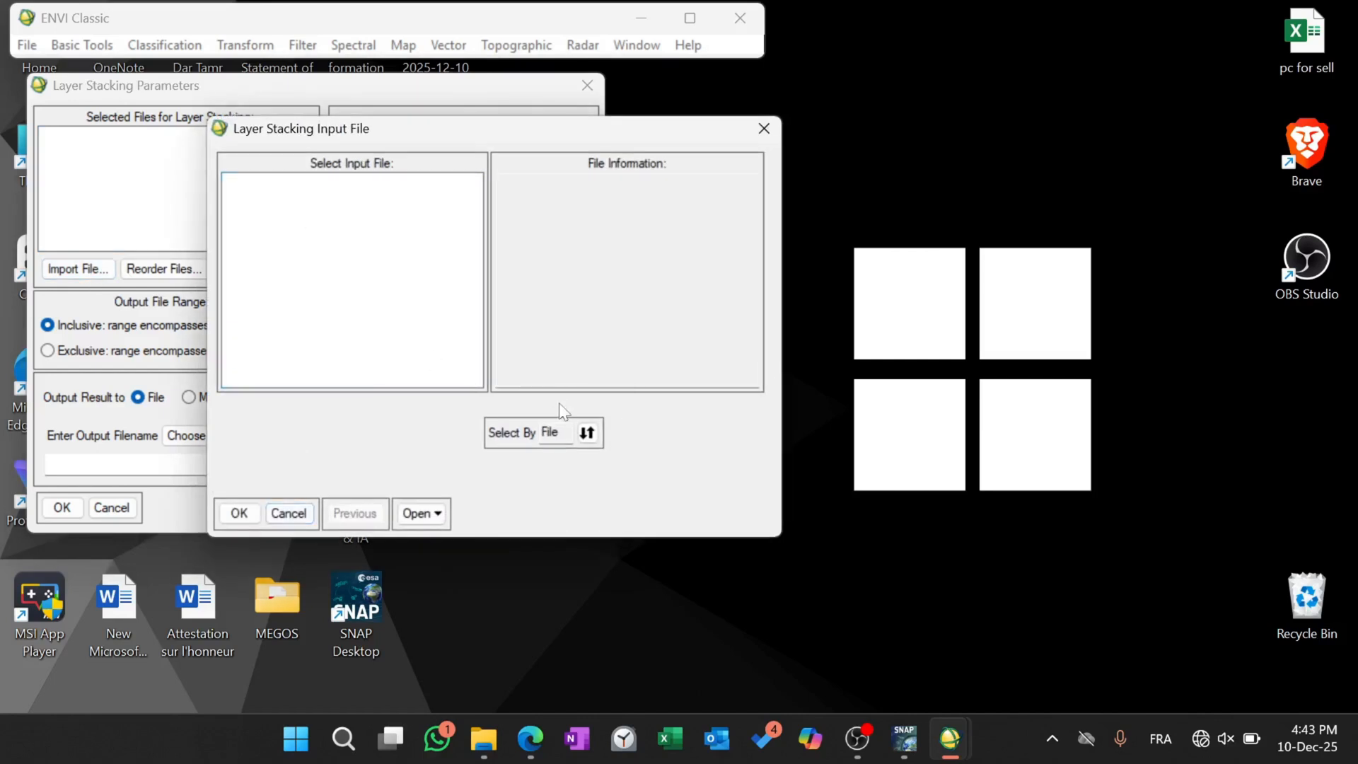
click(421, 513)
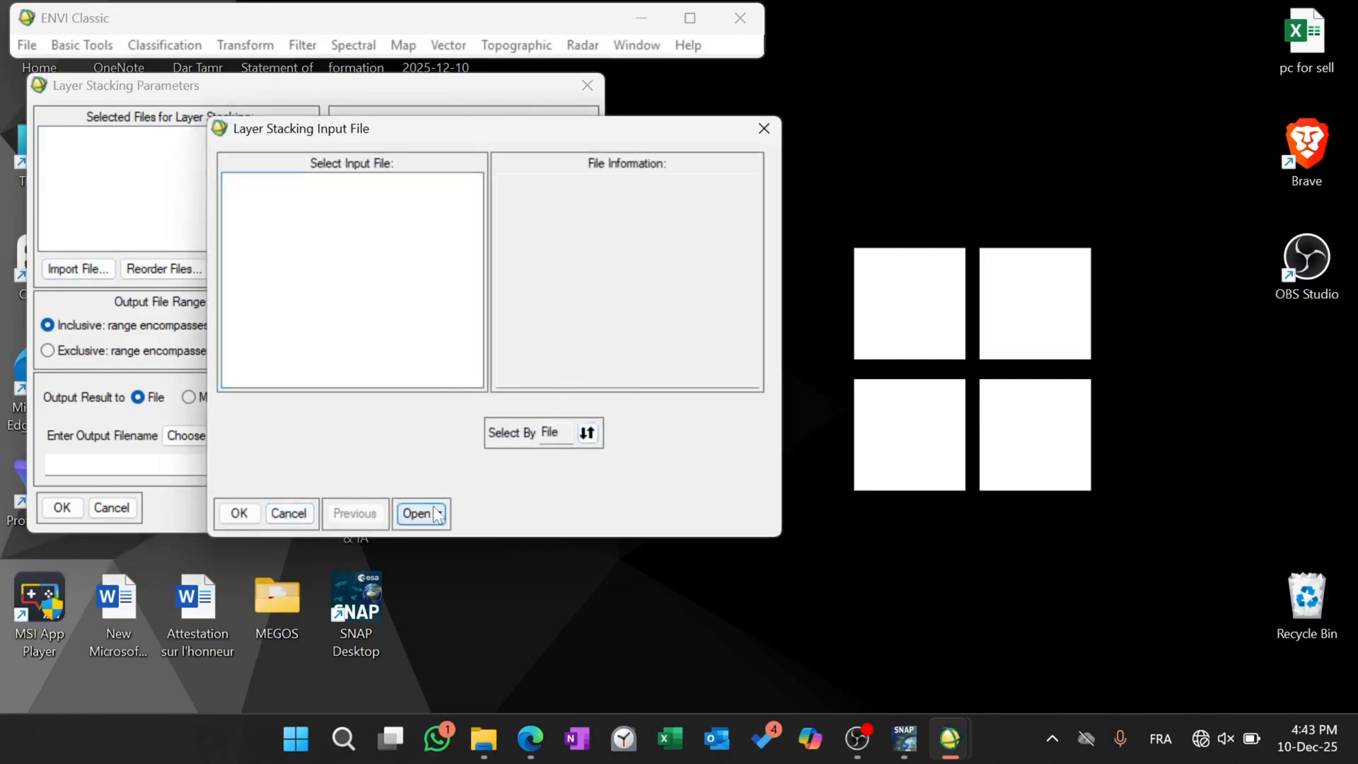
click(486, 563)
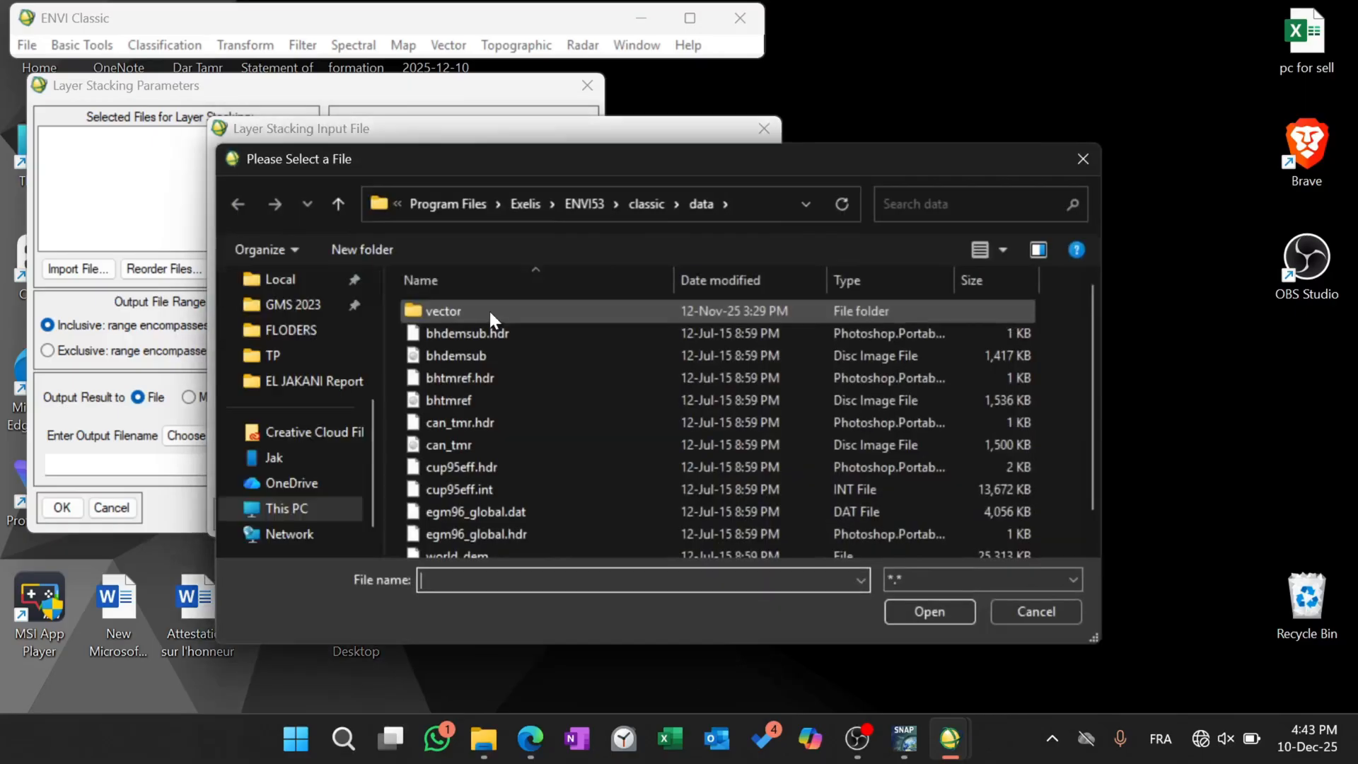
scroll(324, 323, up, 3)
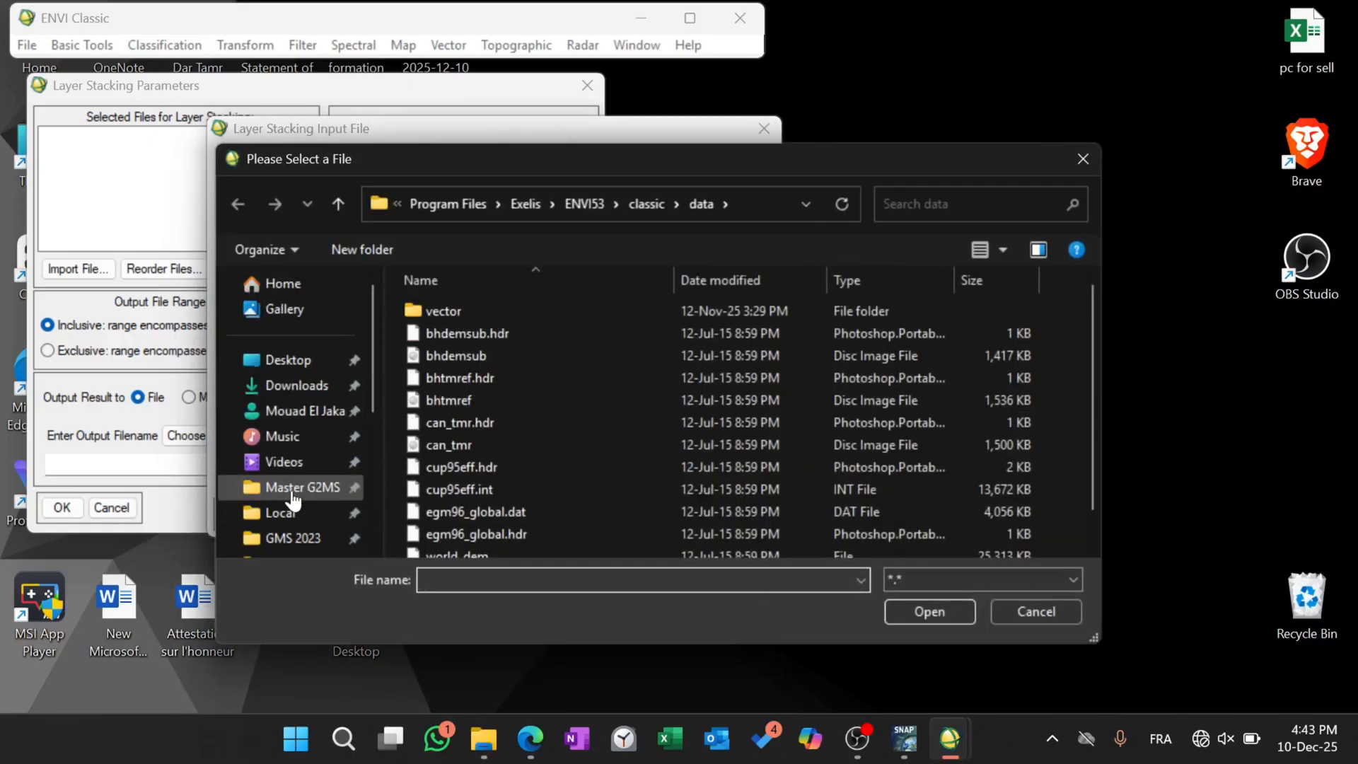
scroll(299, 500, down, 2)
click(303, 381)
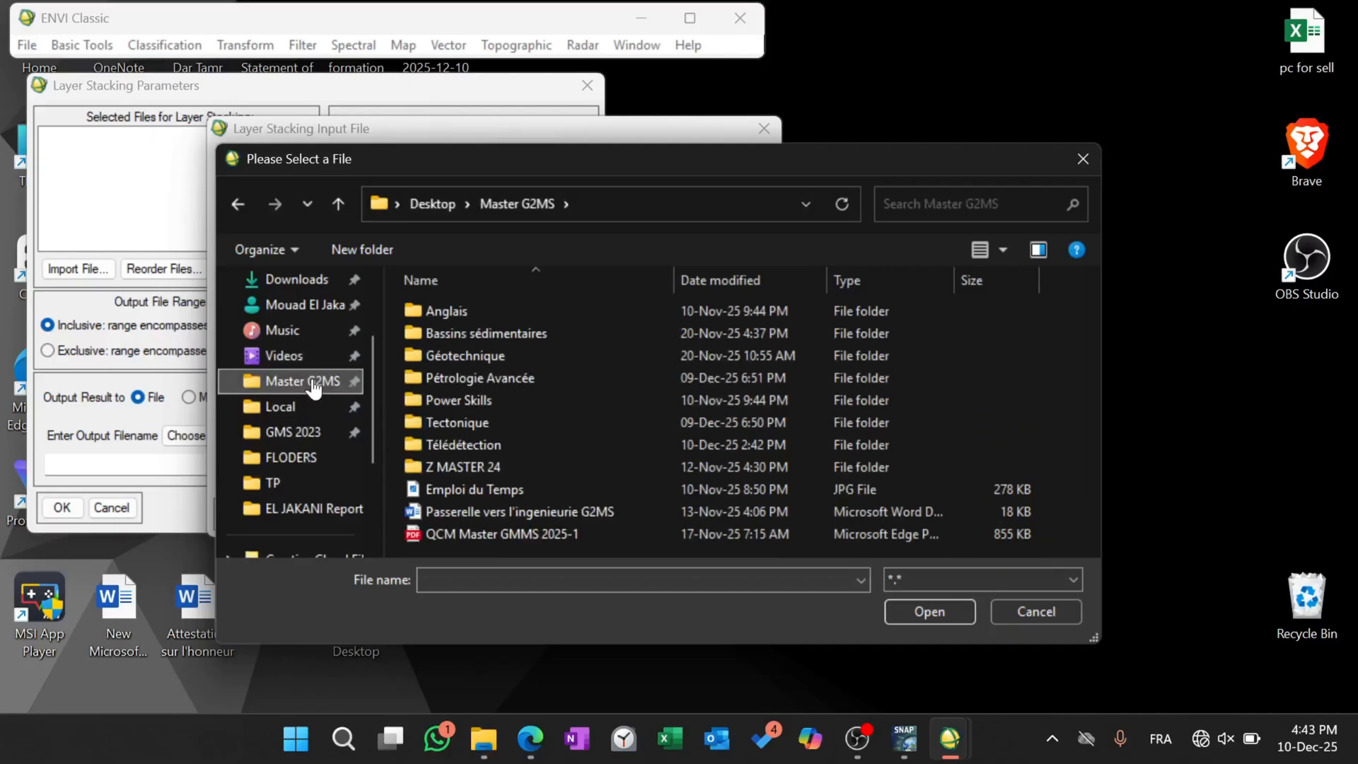
double_click(465, 446)
double_click(447, 436)
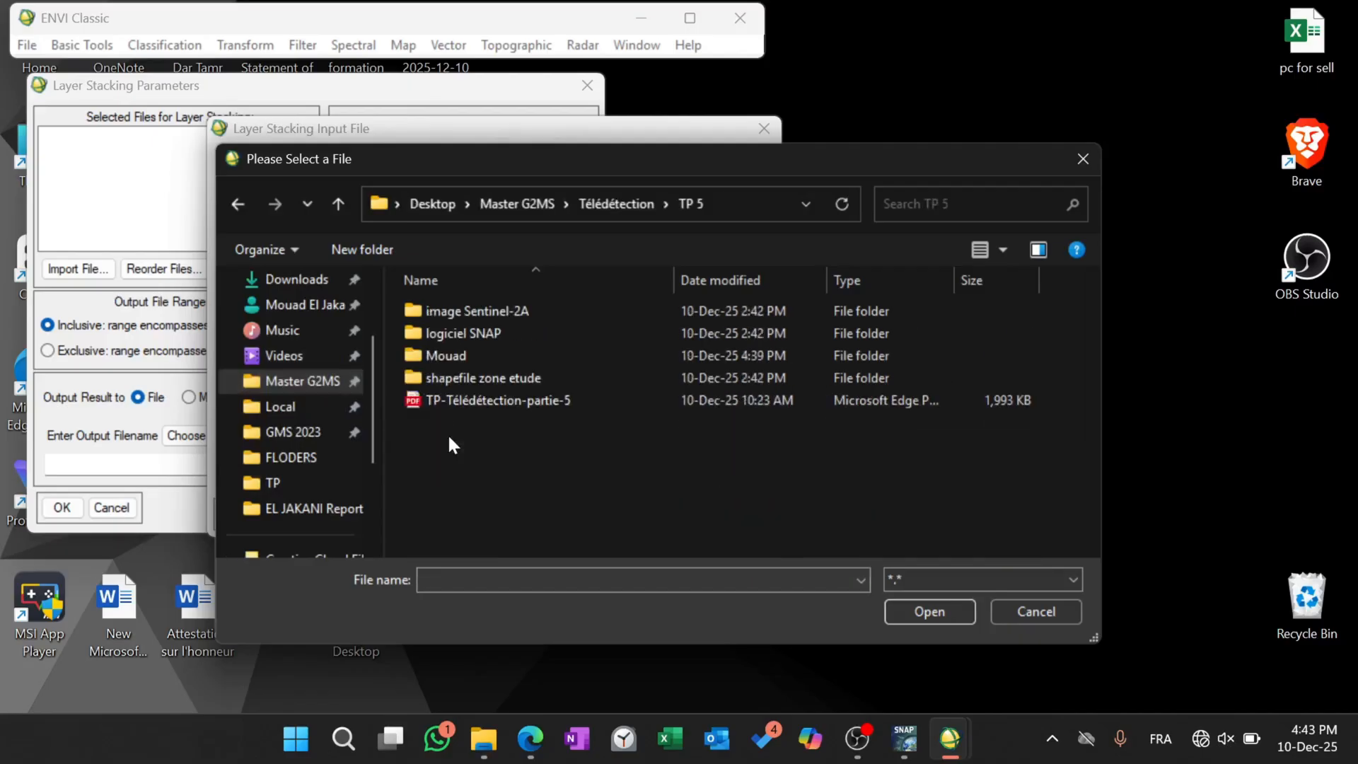
double_click(478, 354)
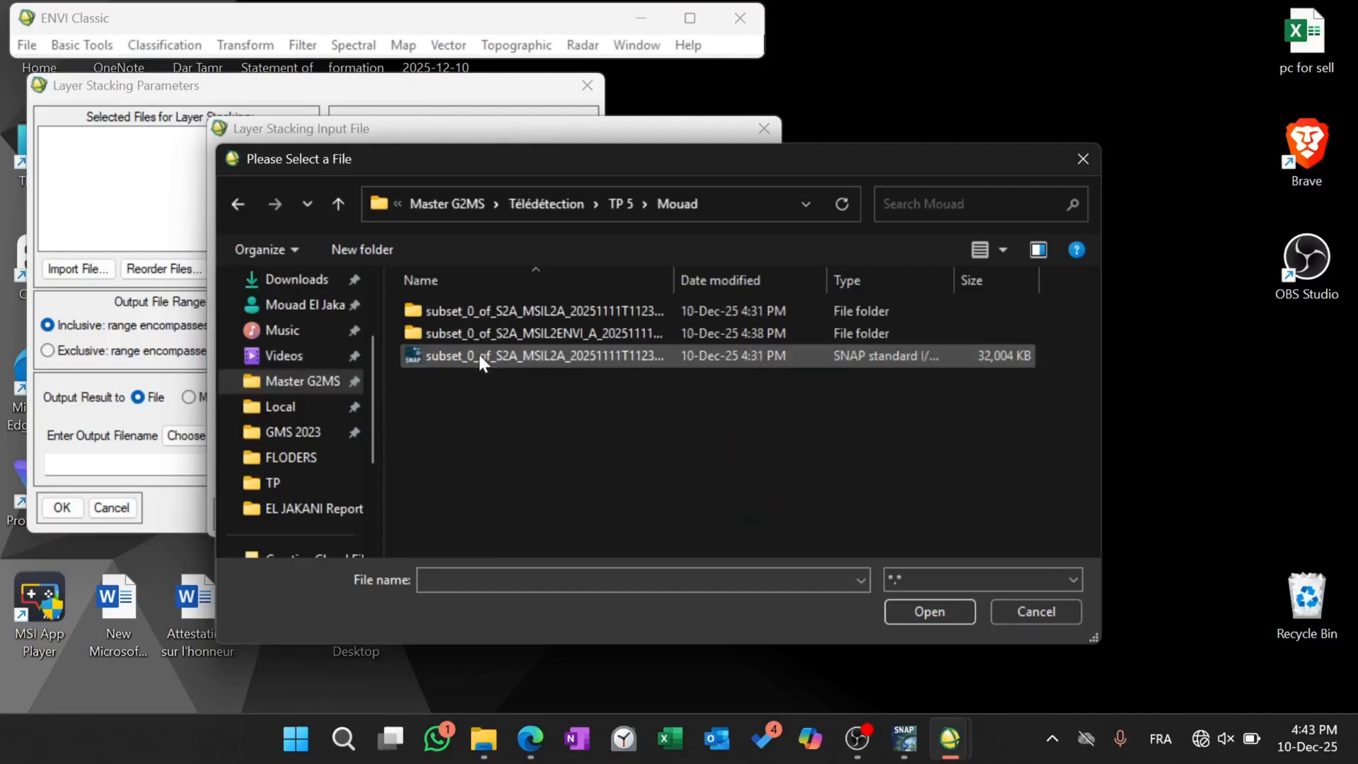
double_click(520, 332)
scroll(522, 341, down, 1)
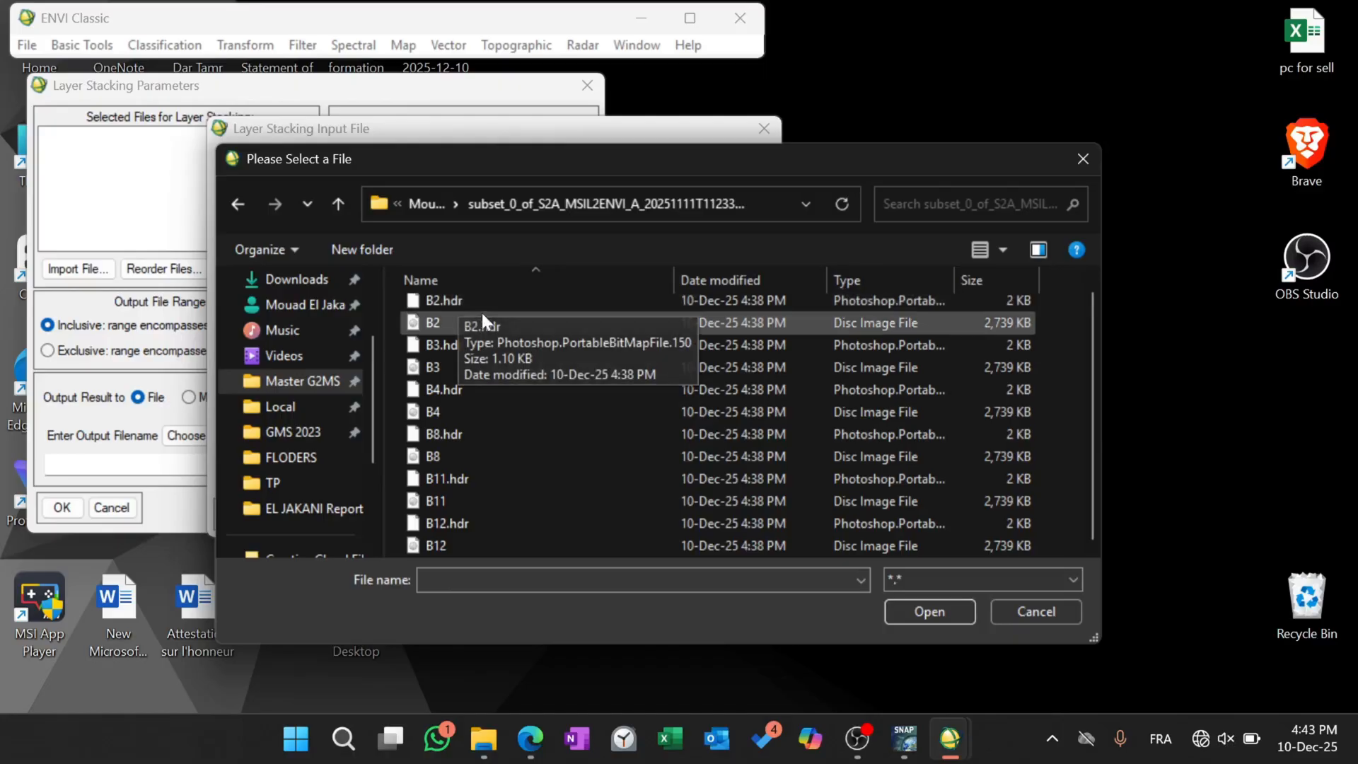
Open the band image files B2, B3, B4, B8, B11 and B12 together, without their .hdr files.
click(444, 324)
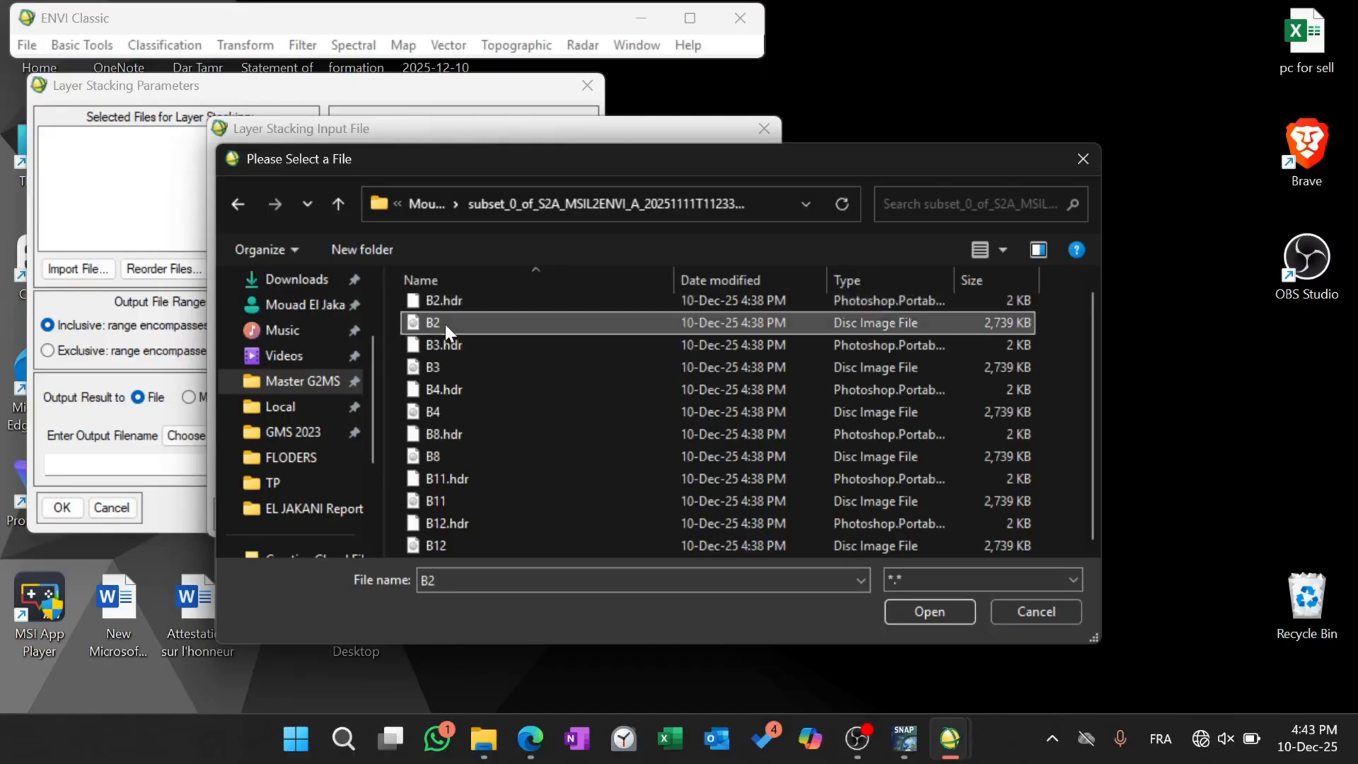
ctrl+click(470, 367)
ctrl+click(476, 410)
ctrl+click(490, 458)
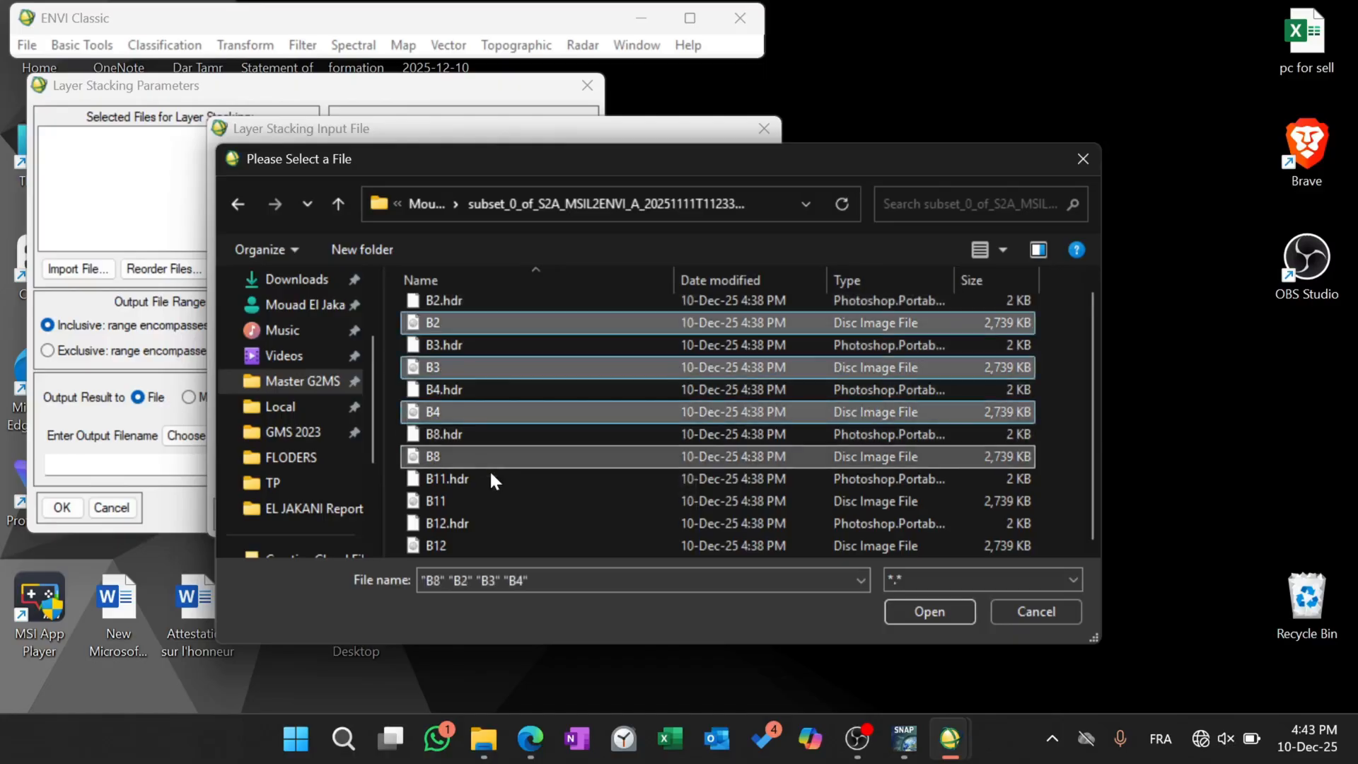
ctrl+click(489, 501)
ctrl+click(496, 546)
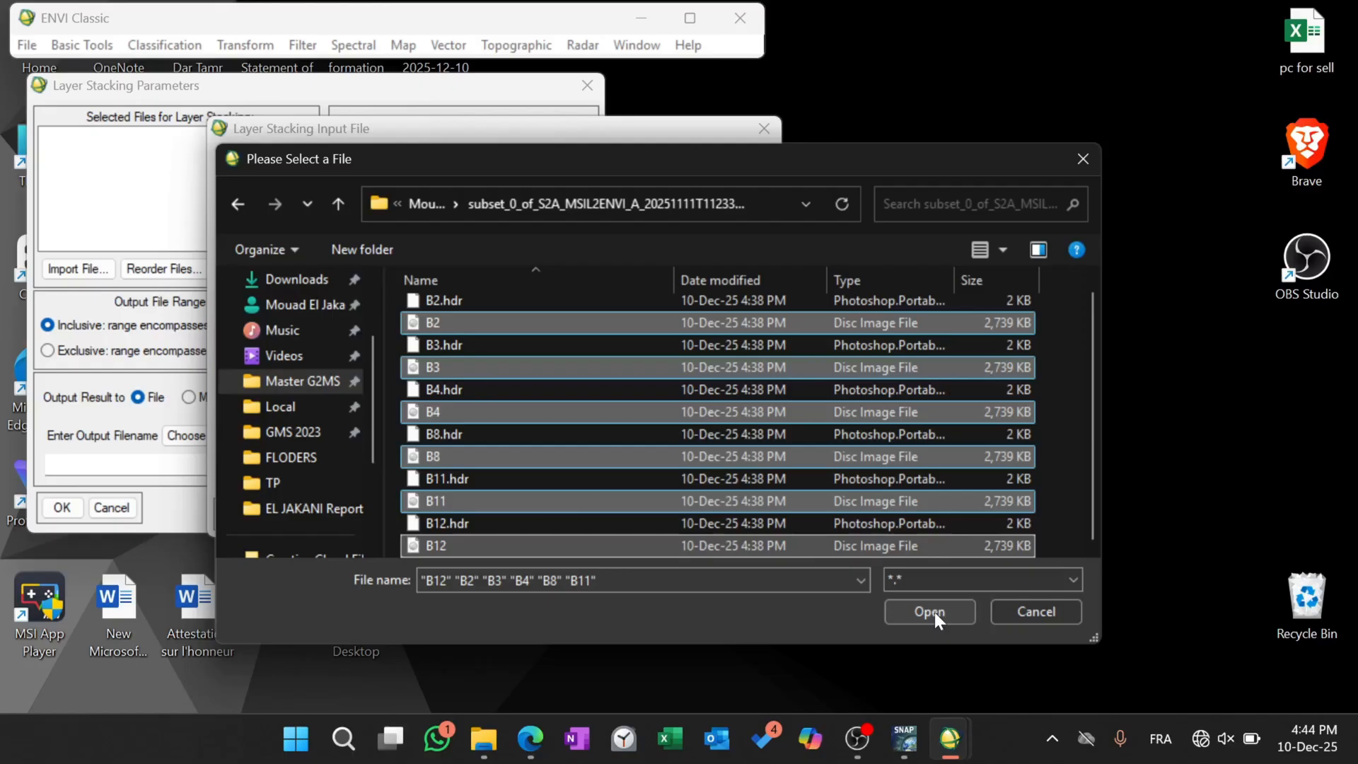
click(857, 739)
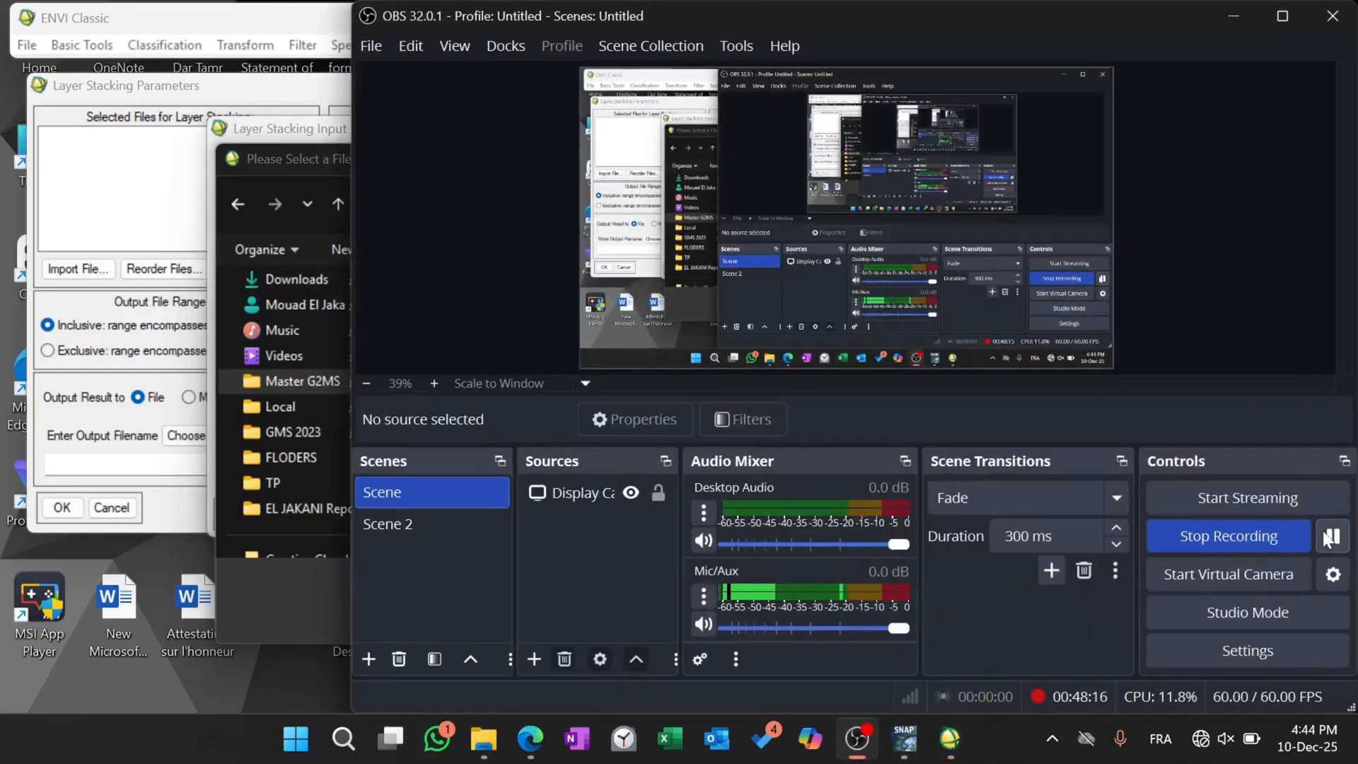
click(1236, 5)
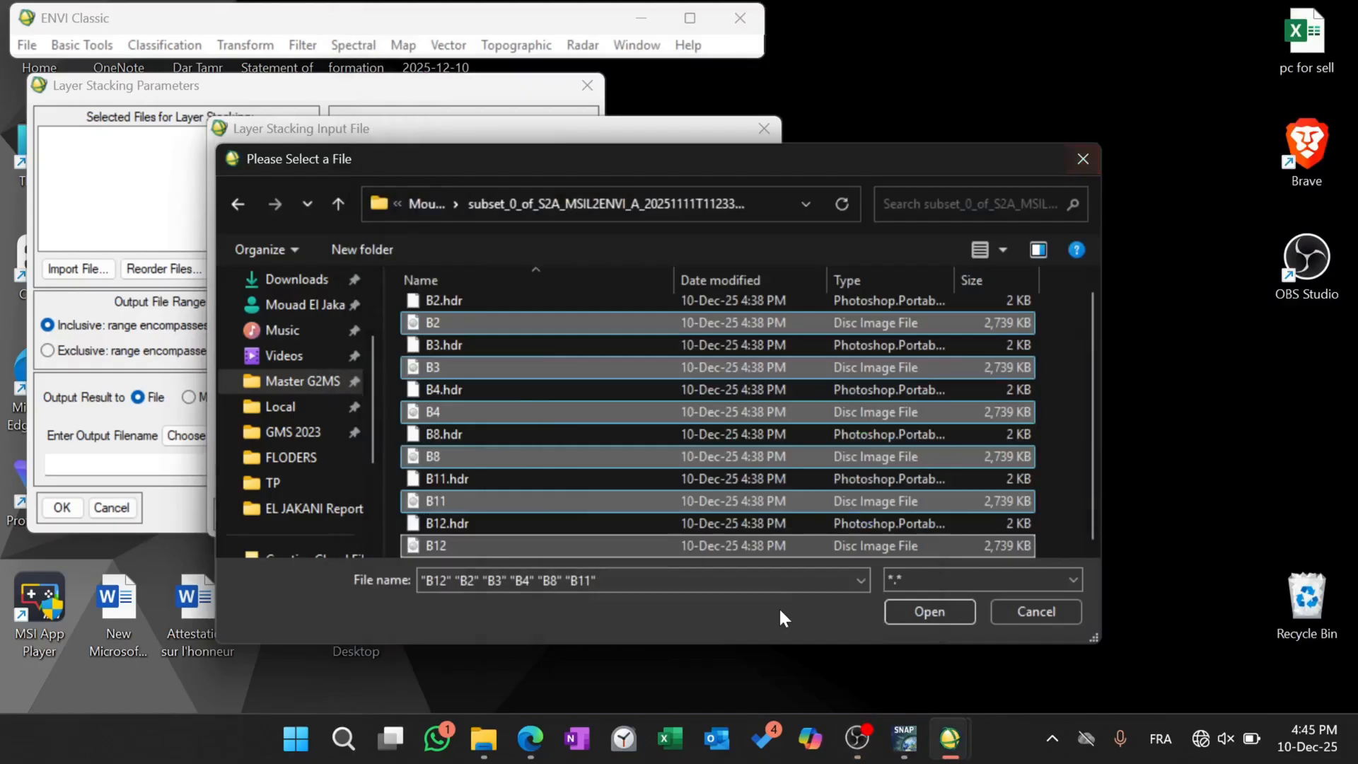
click(955, 611)
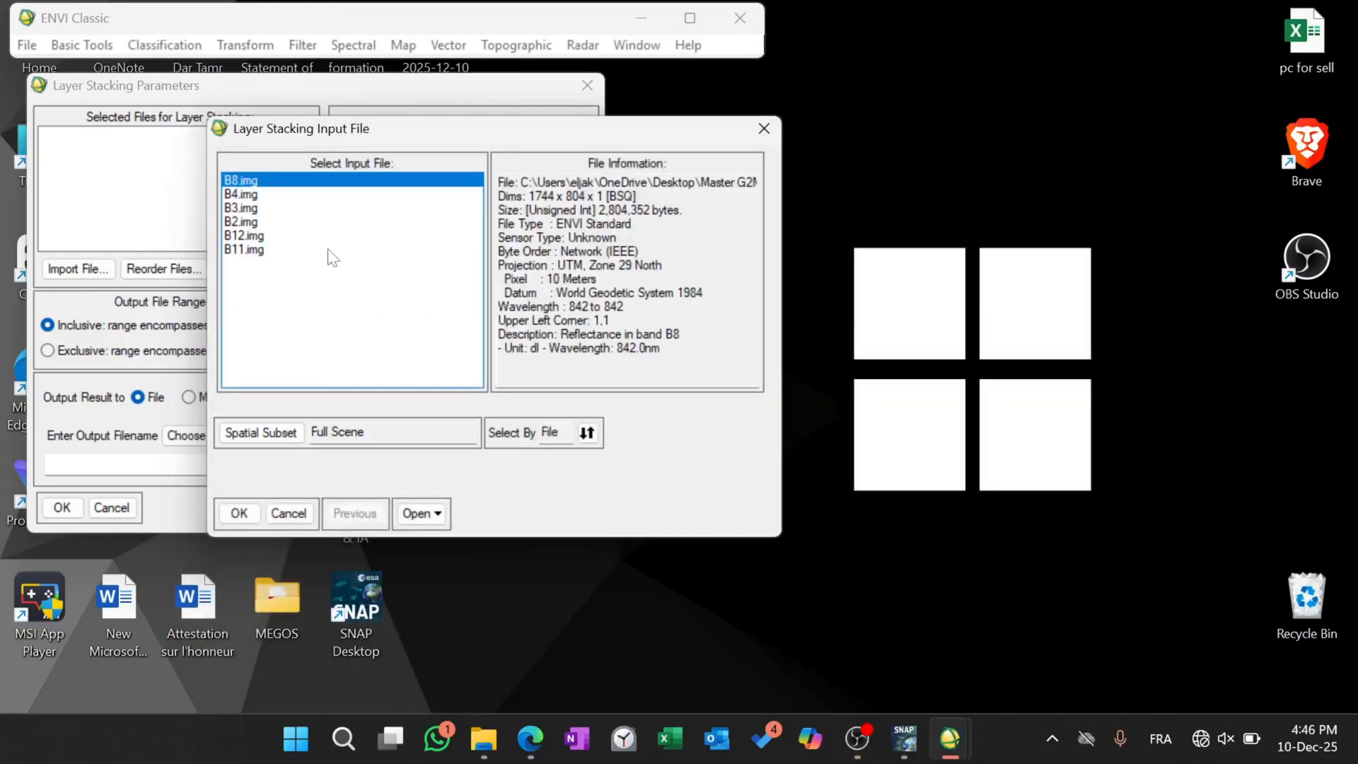
Add all six opened band images, from B8.img to B11.img, to the files selected for layer stacking.
drag(288, 235, 232, 177)
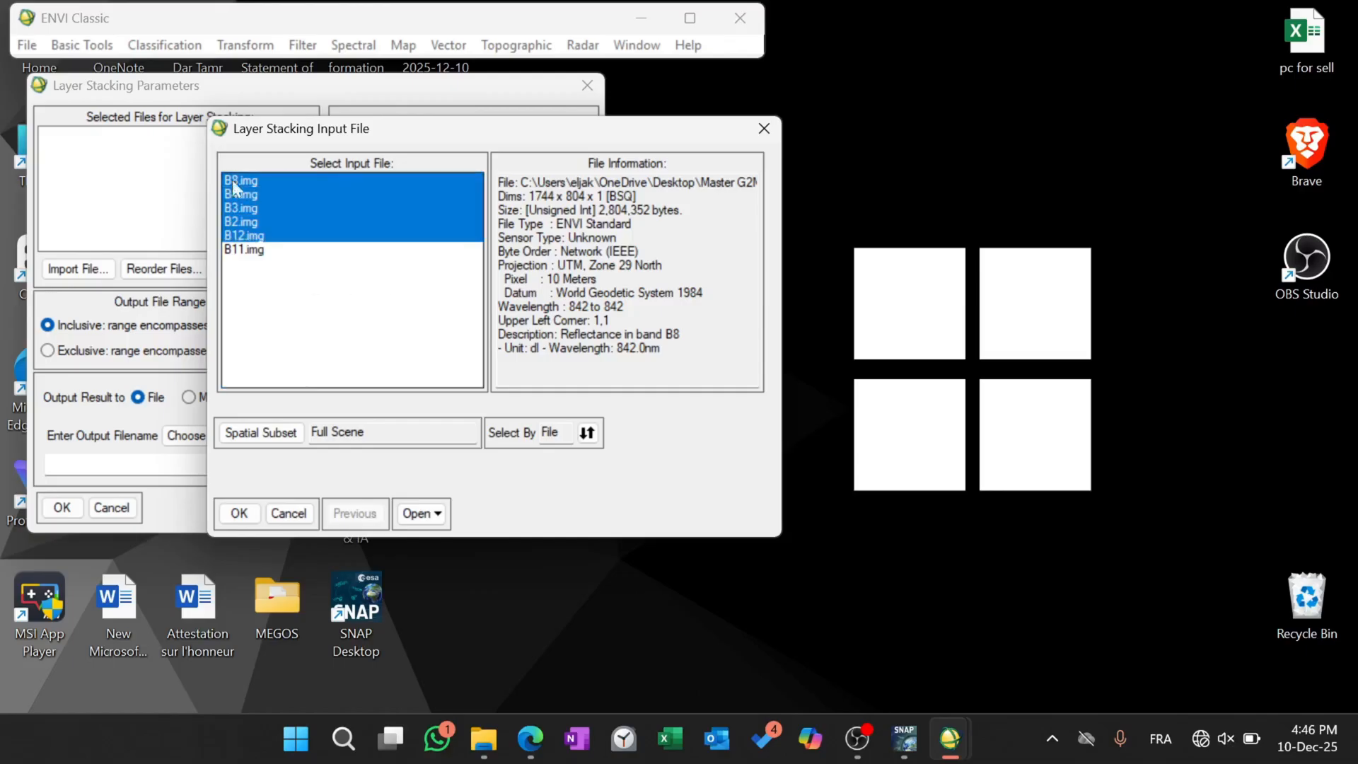
drag(273, 314, 251, 170)
click(254, 279)
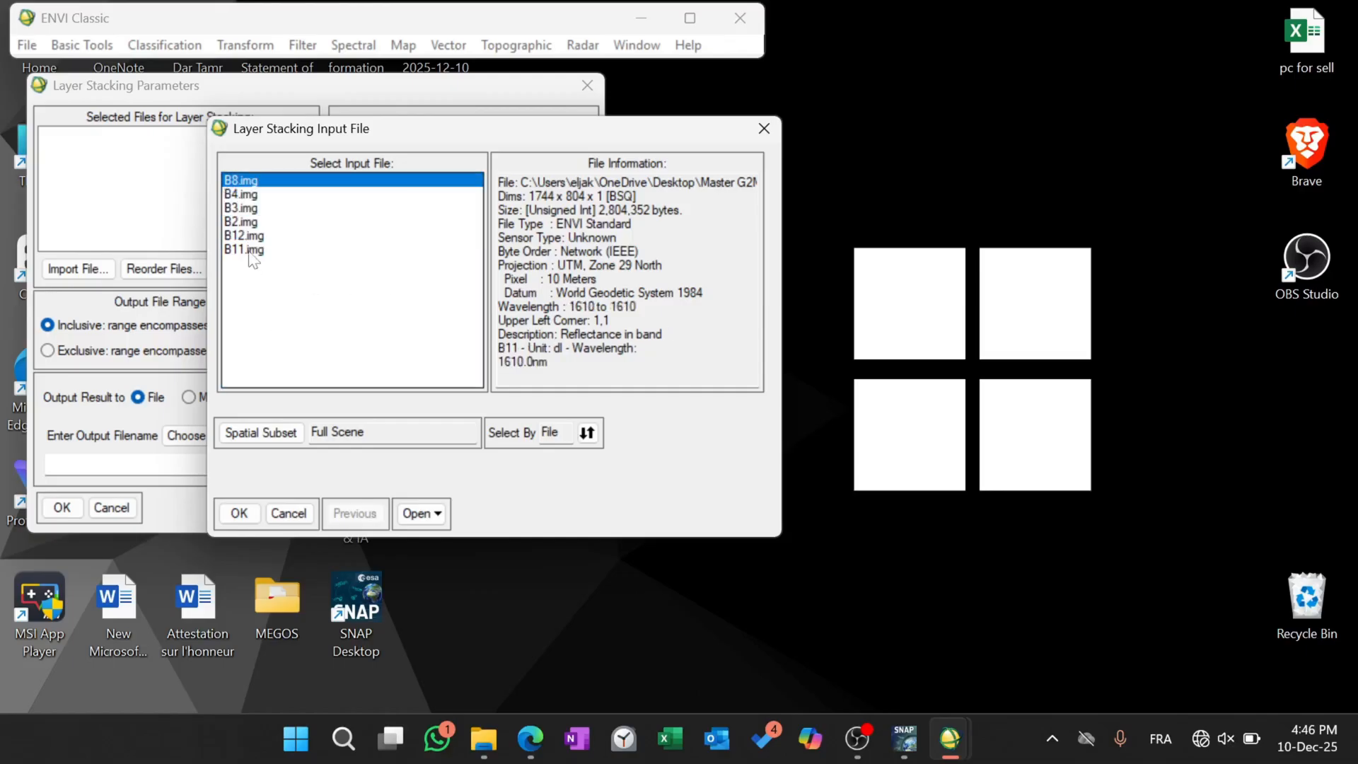
click(249, 253)
drag(298, 312, 248, 145)
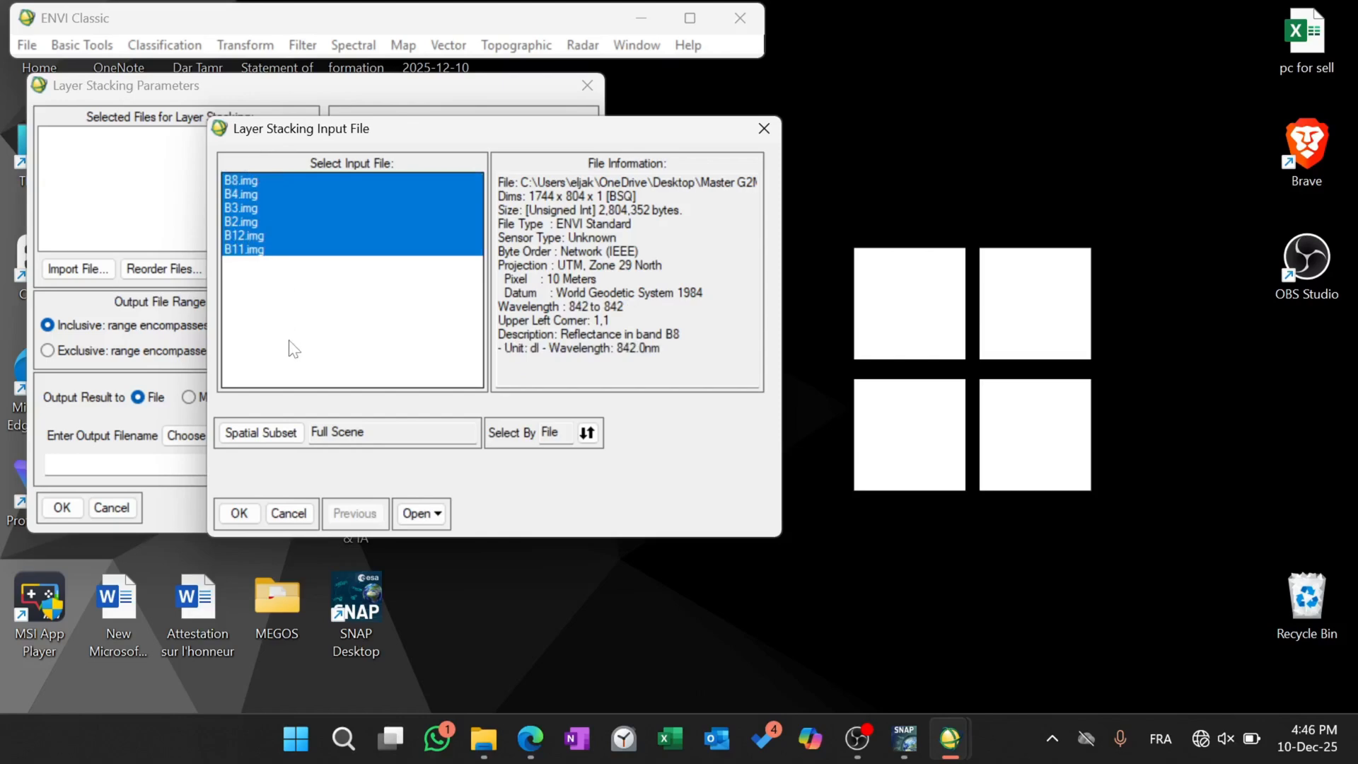
click(236, 514)
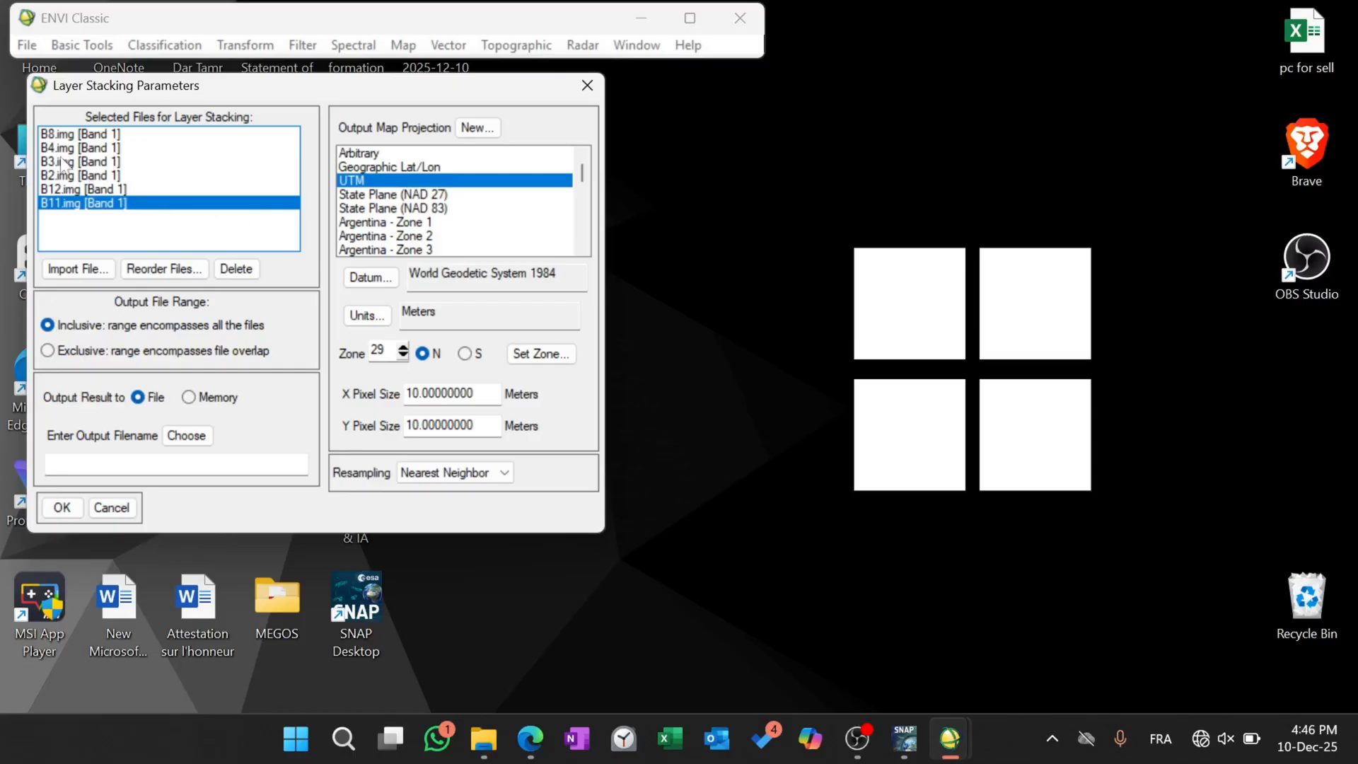
Reorder the stacking files into the band sequence B2, B3, B4, B8, B11, B12.
click(153, 269)
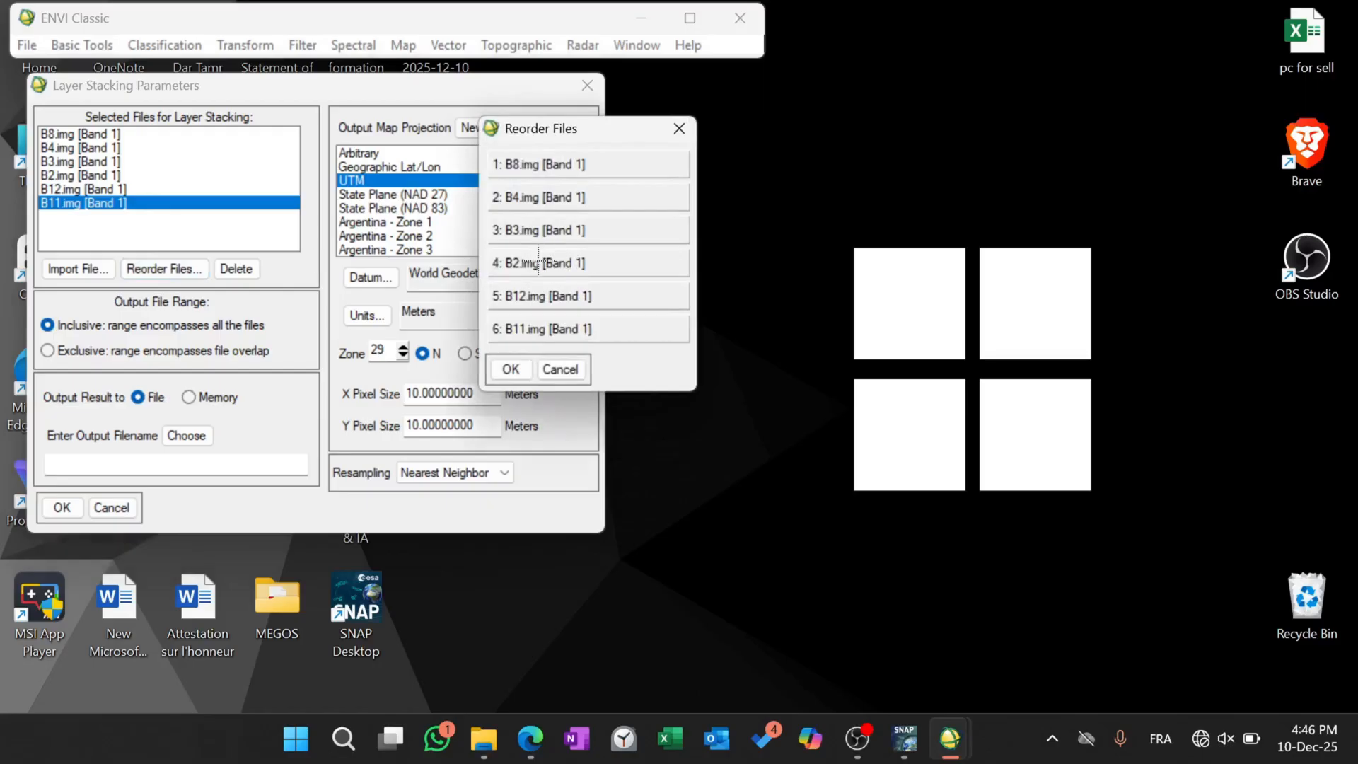
drag(536, 263, 549, 146)
drag(536, 263, 535, 197)
drag(535, 263, 534, 225)
drag(540, 324, 541, 296)
click(512, 370)
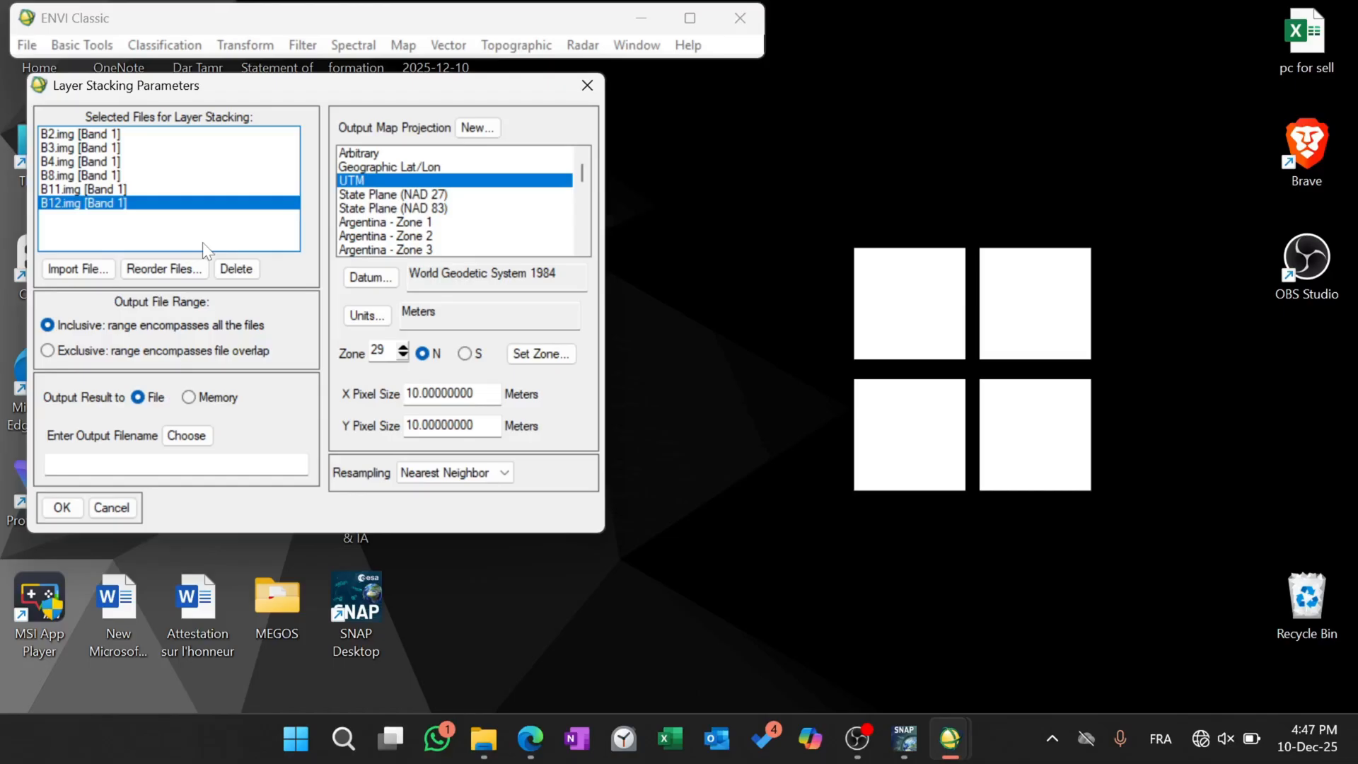
click(856, 739)
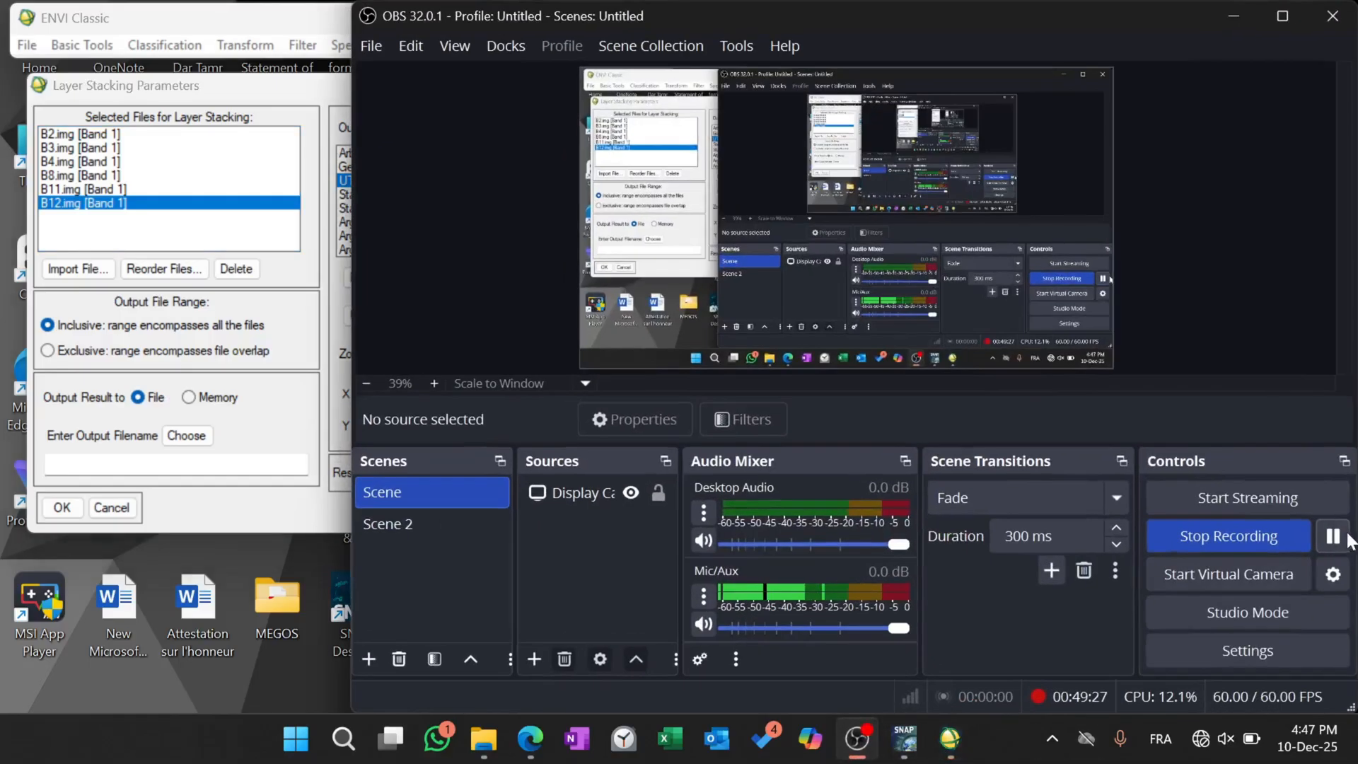
click(1221, 22)
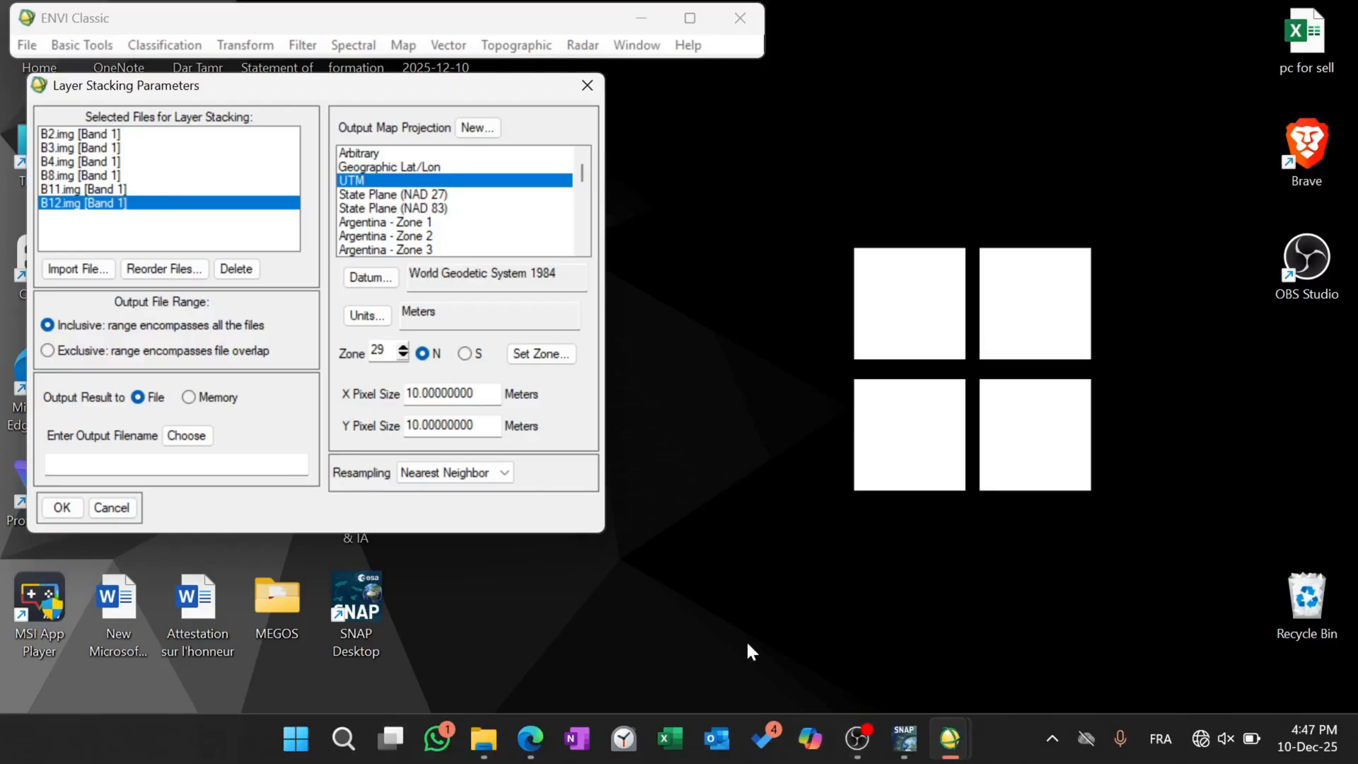
click(857, 738)
click(1333, 537)
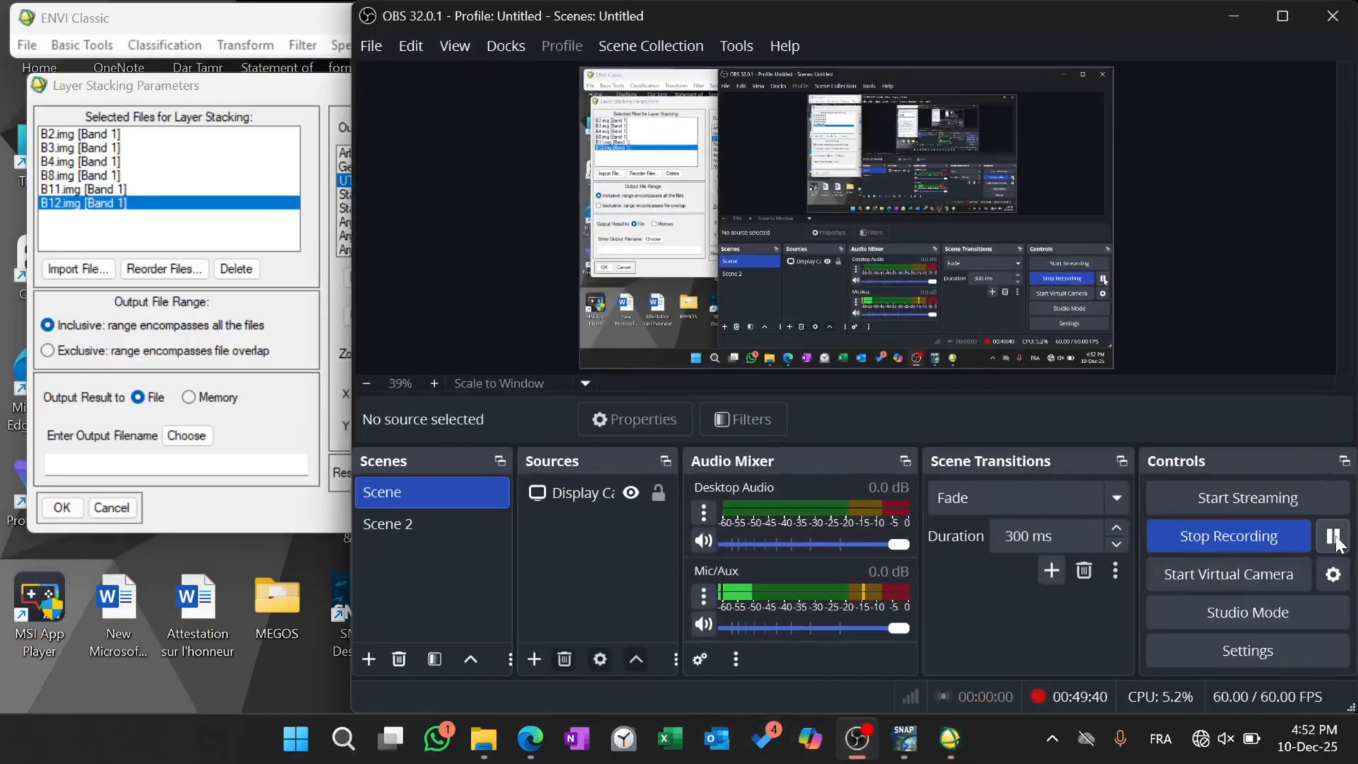
click(1232, 8)
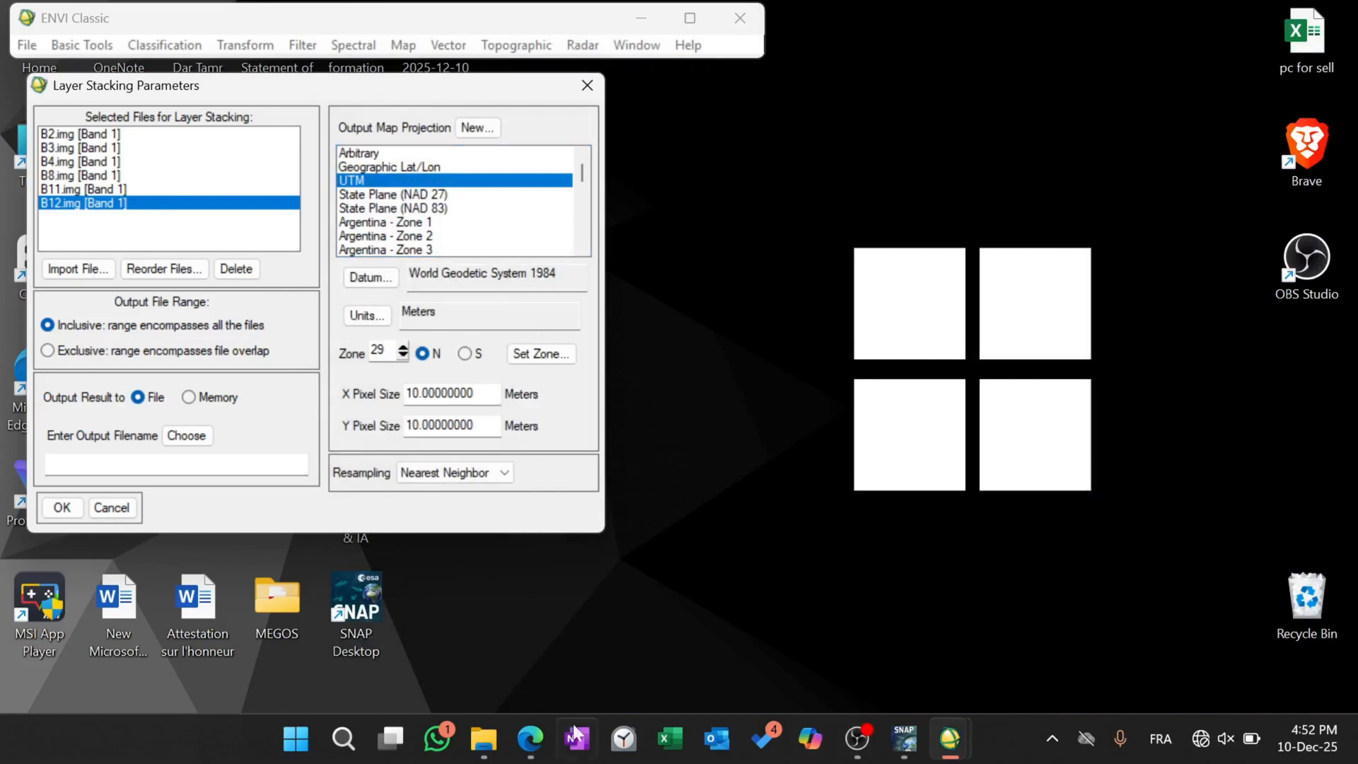
Check the required output name for the layer stack in the PDF lab sheet in Edge and return to ENVI Classic.
mouse_move(530, 738)
click(530, 669)
scroll(591, 566, down, 8)
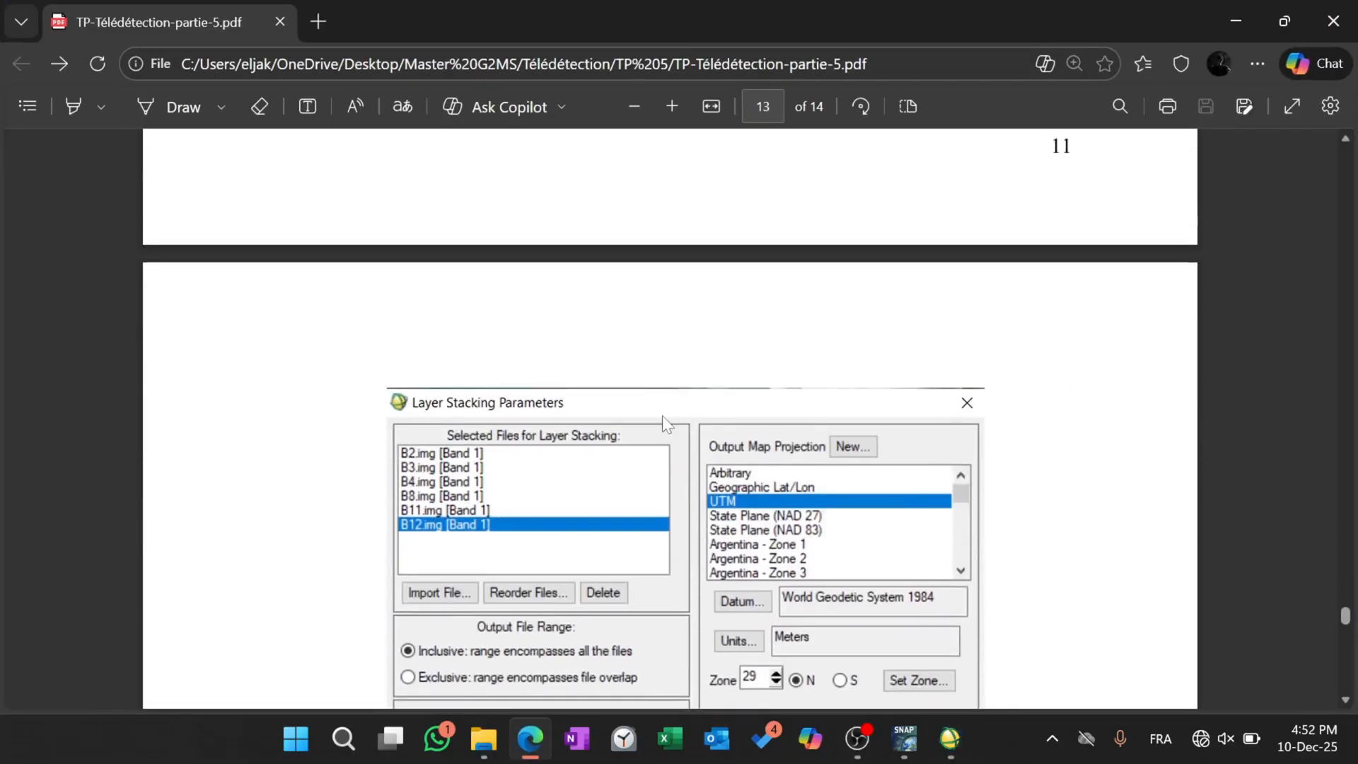
scroll(477, 524, up, 8)
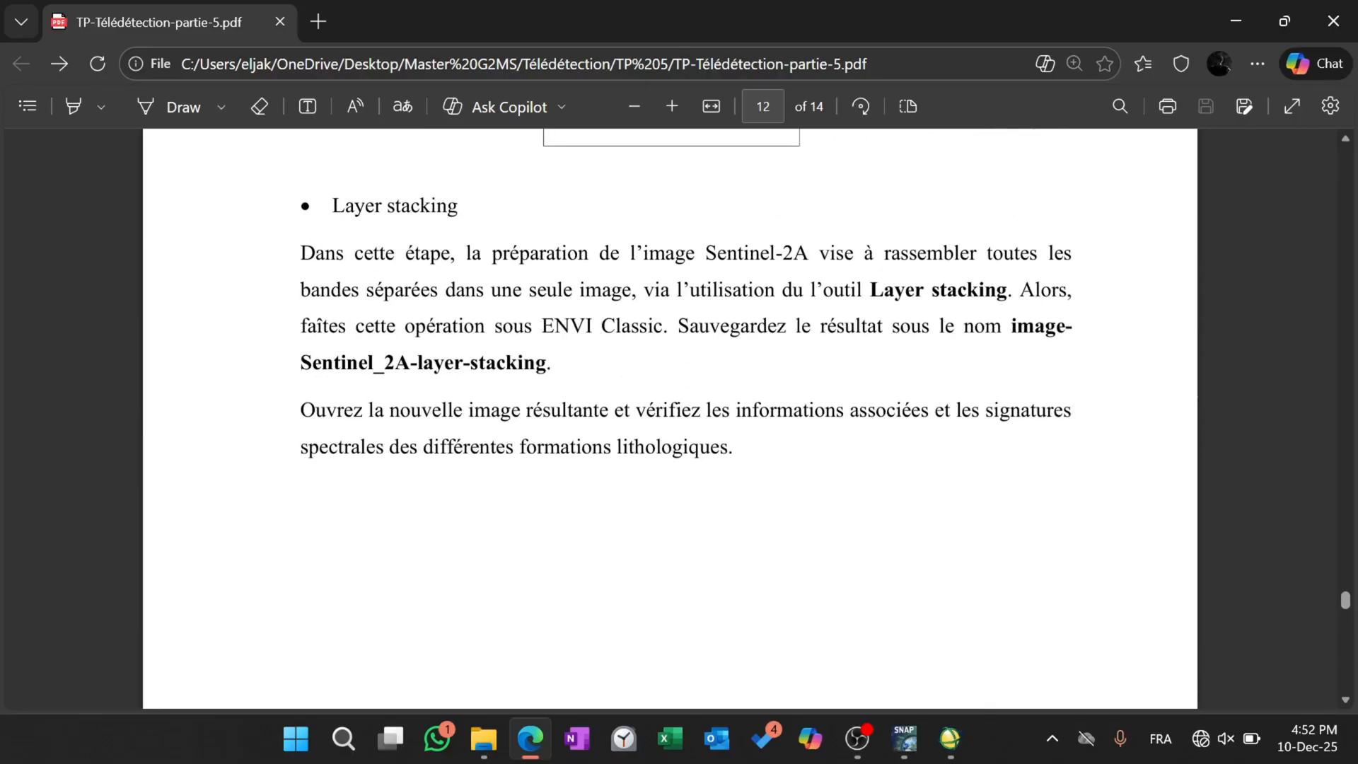
drag(301, 362, 546, 364)
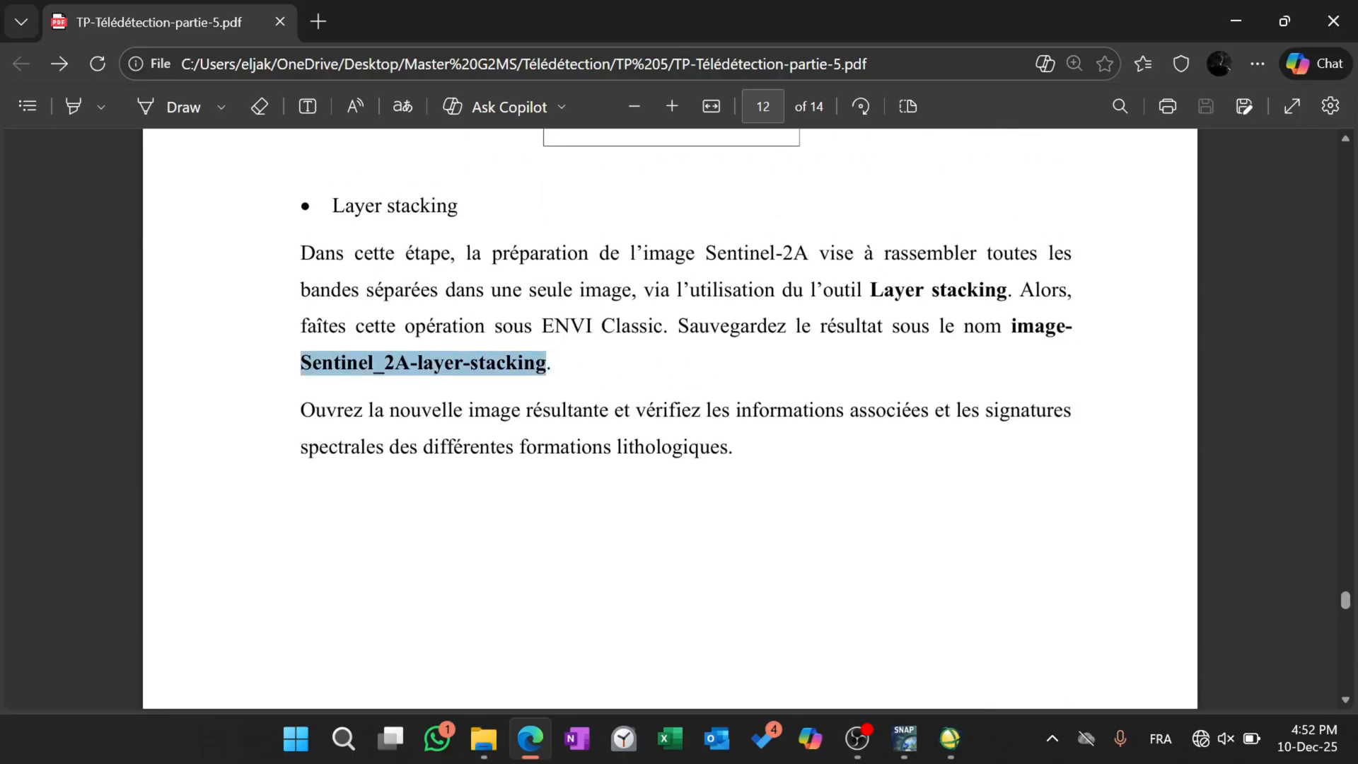
click(576, 184)
click(1251, 6)
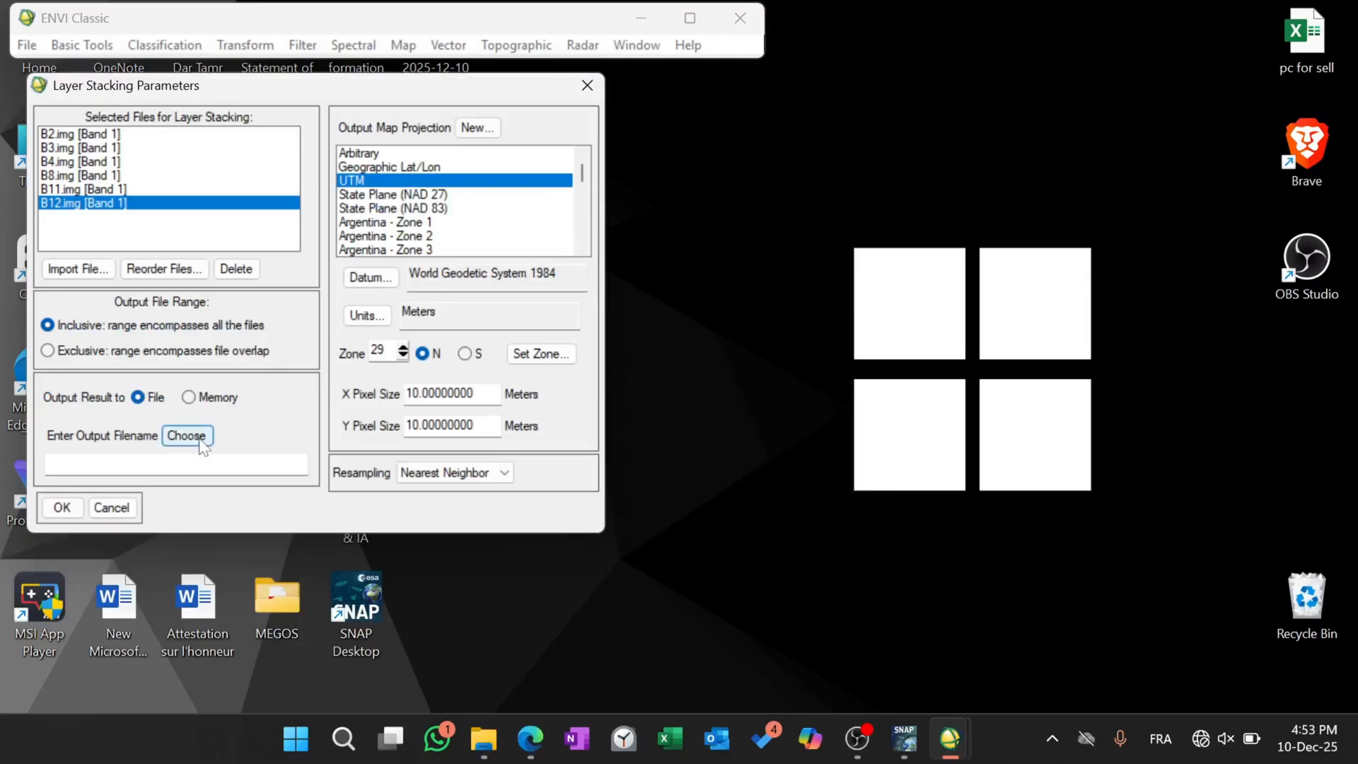
Open the author's working folder in Master G2MS > Télédétection > TP 5 as the layer stack's output location.
click(201, 440)
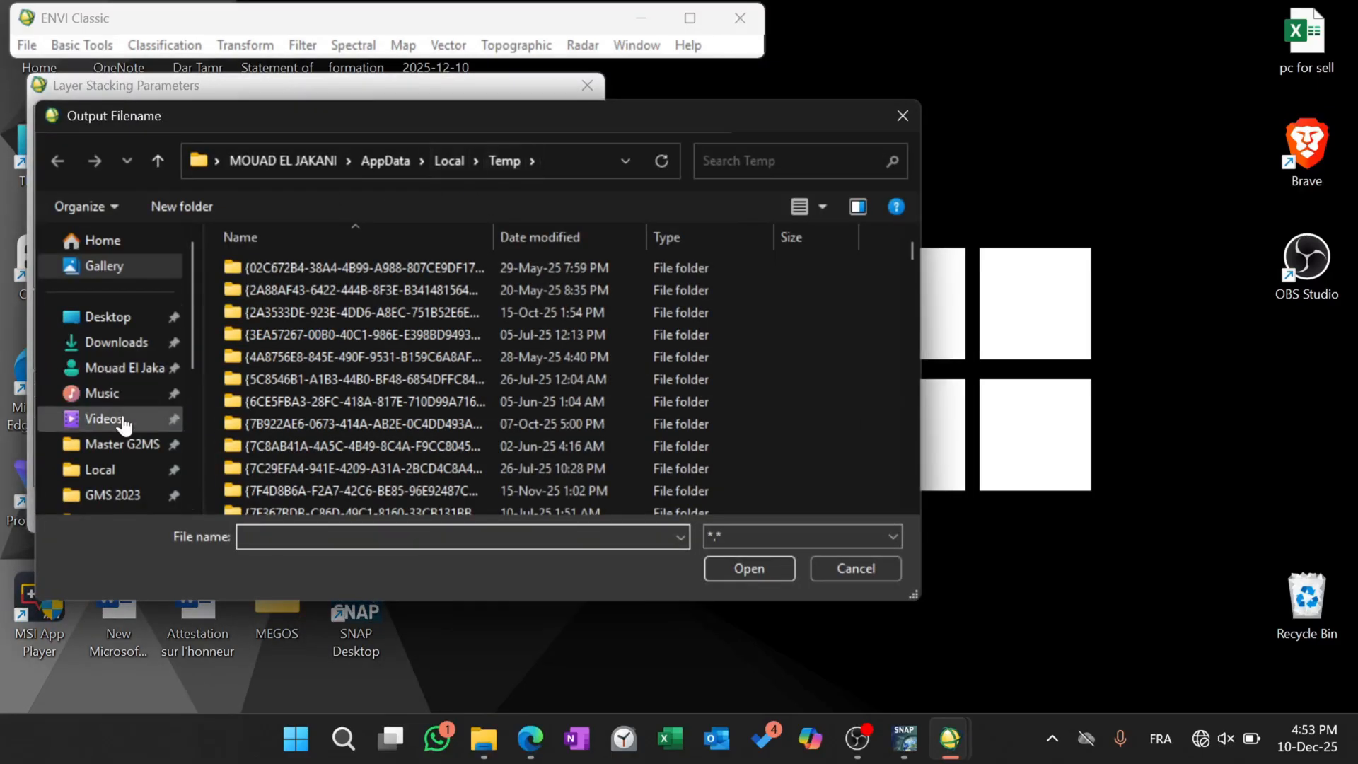
scroll(123, 423, down, 2)
click(120, 337)
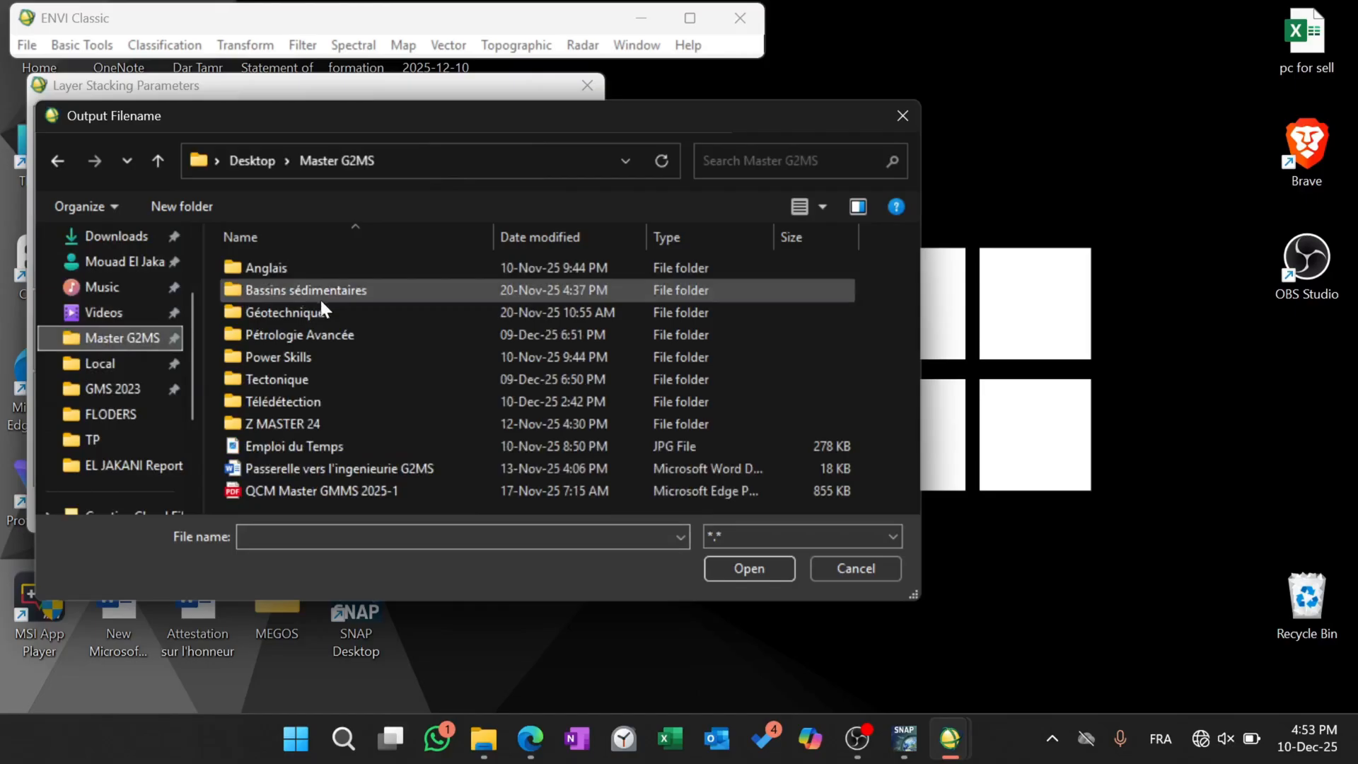
double_click(286, 391)
double_click(279, 395)
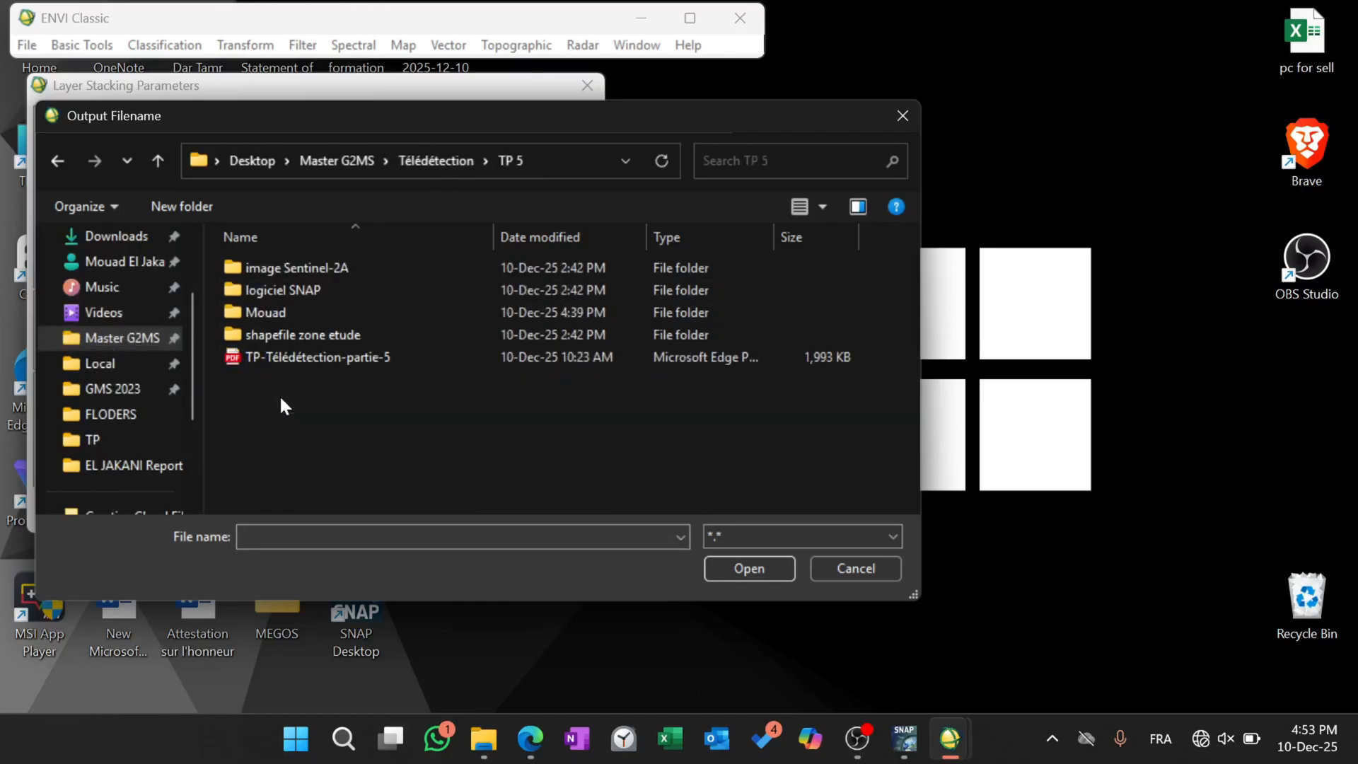
double_click(331, 308)
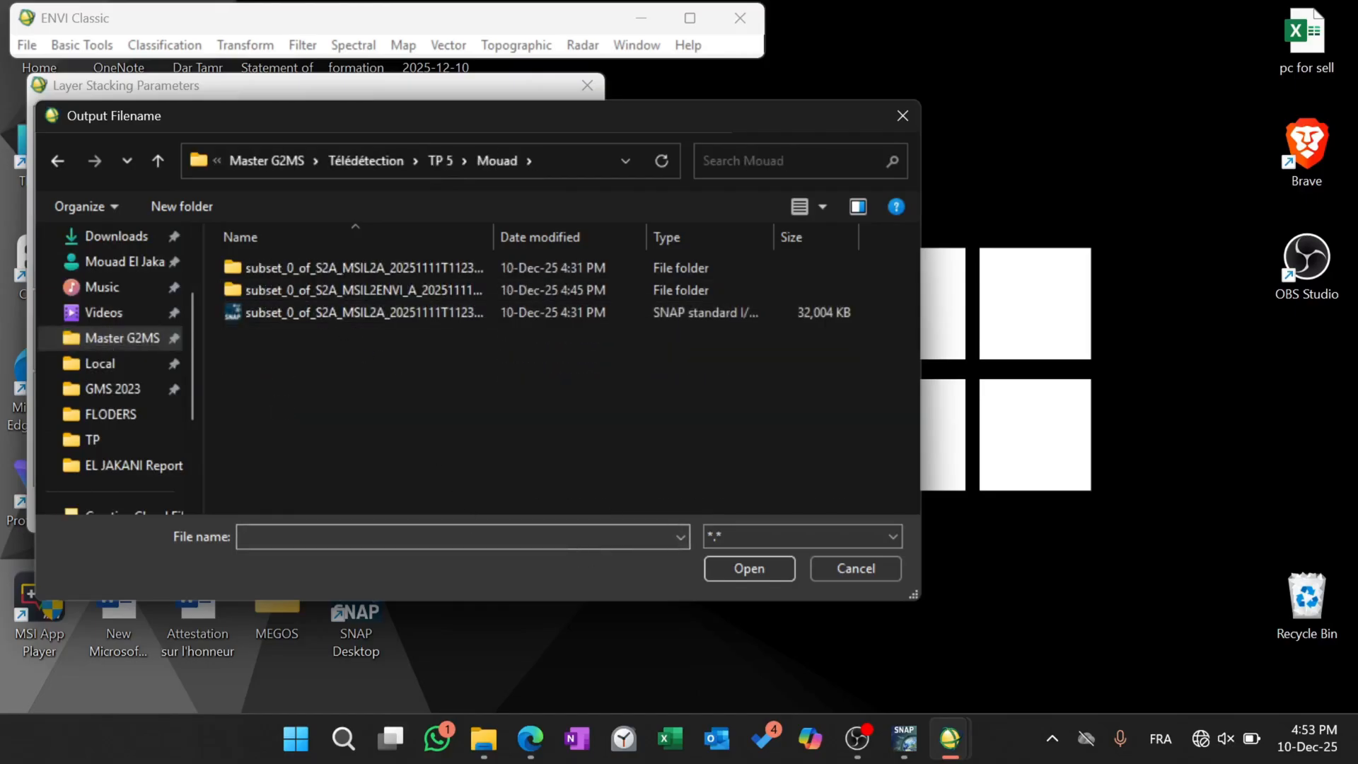
Name the layer stack's output file Image-Sentinel_2A-layer-stacking in the working folder, outside the ENVI bands subfolder, and confirm it.
key(ctrl+v)
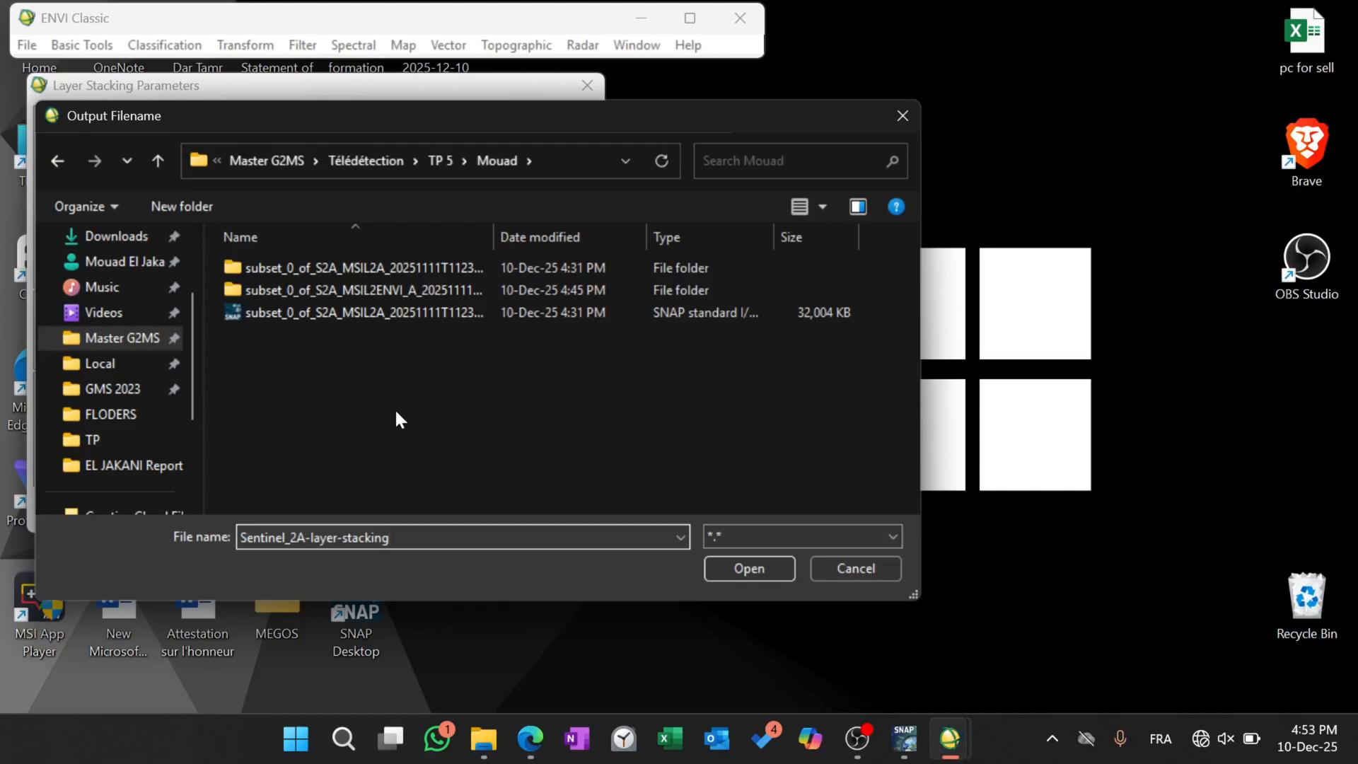
double_click(297, 288)
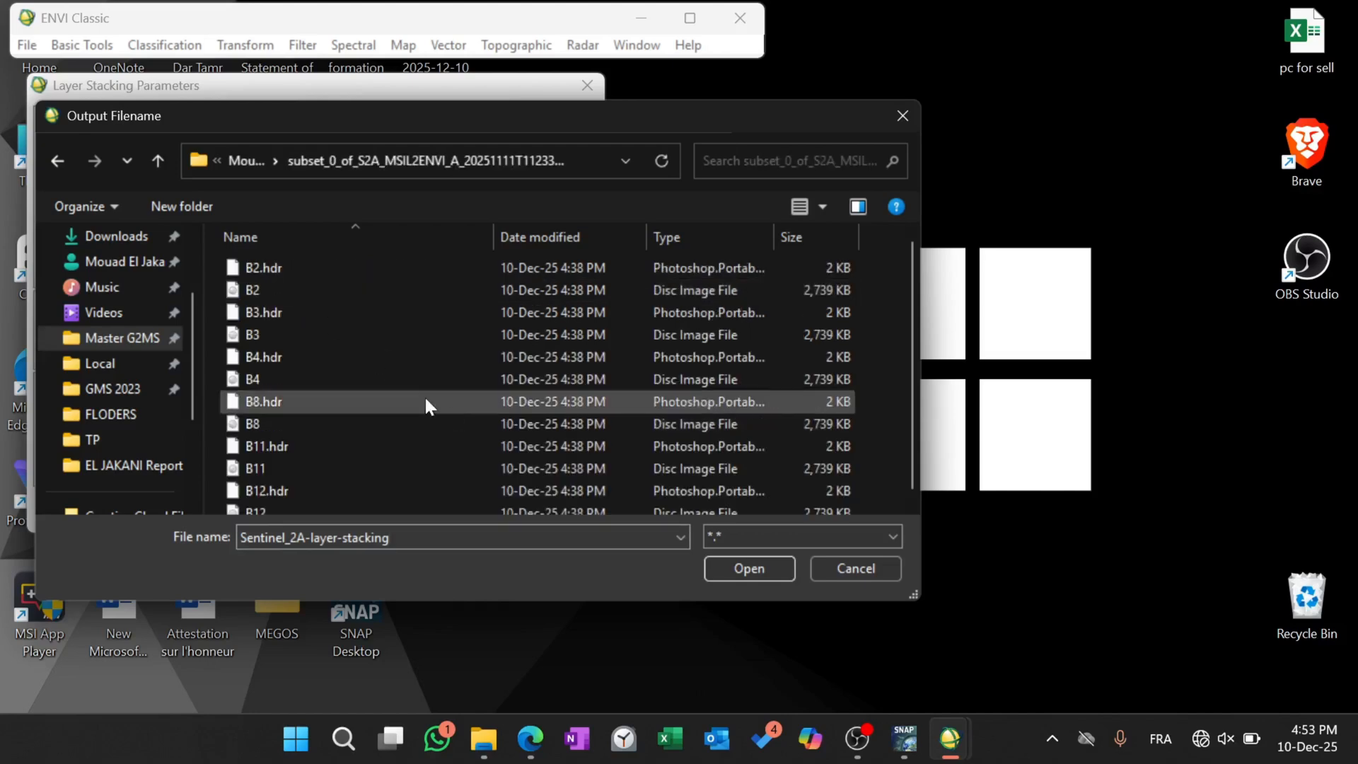
click(56, 162)
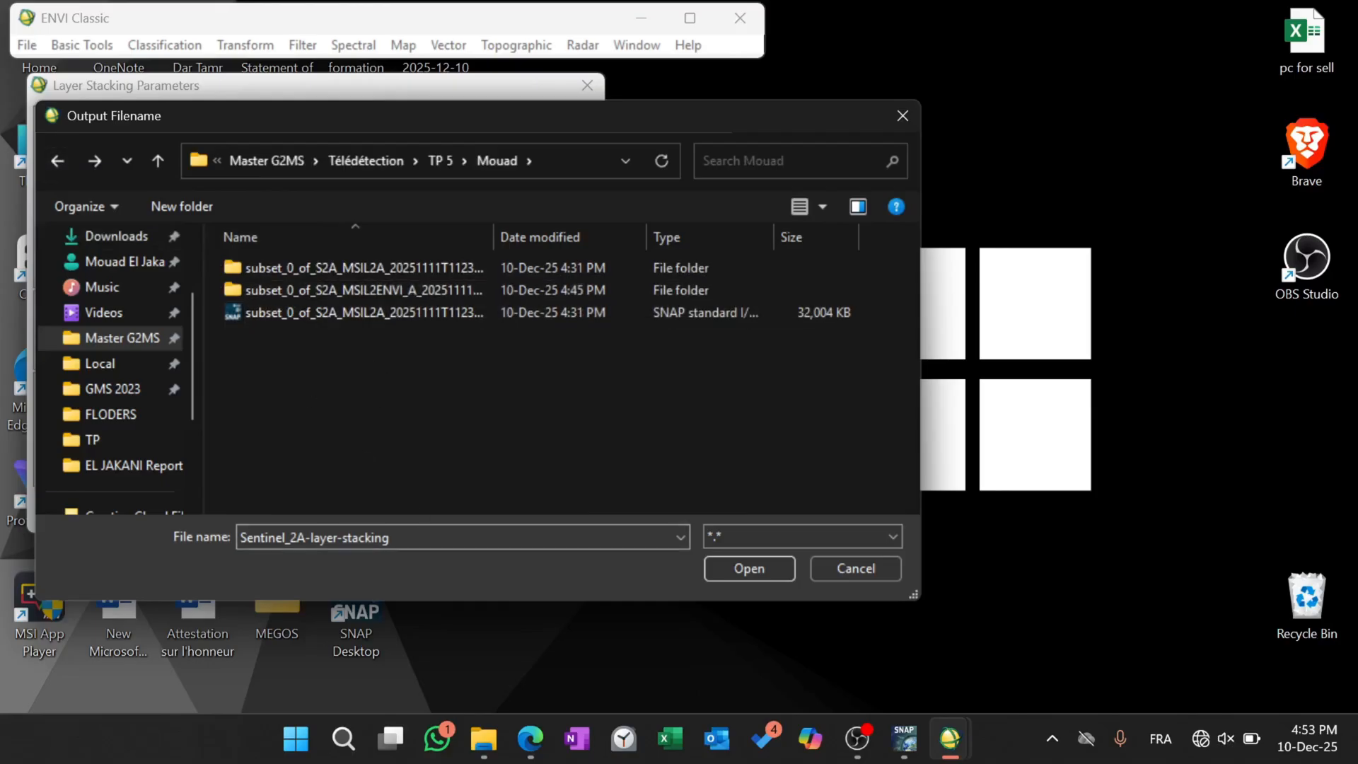
click(417, 538)
click(417, 537)
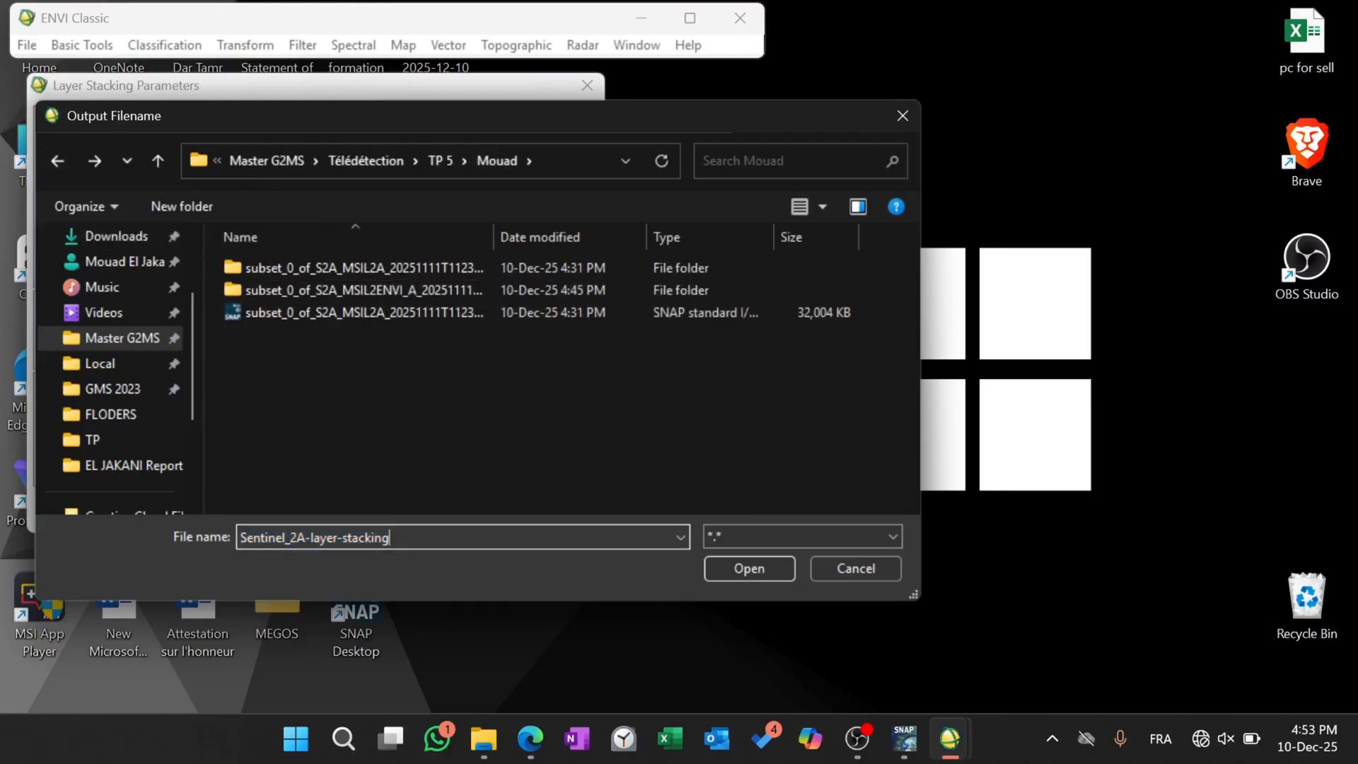
key(Left)
key(Left)
key(Left)
key(Left)
key(Left)
key(Left)
key(Left)
key(Left)
key(Left)
key(Left)
key(Left)
key(Left)
key(Left)
key(Left)
key(Left)
key(Left)
key(Left)
key(Left)
key(Left)
key(Left)
text(Image)
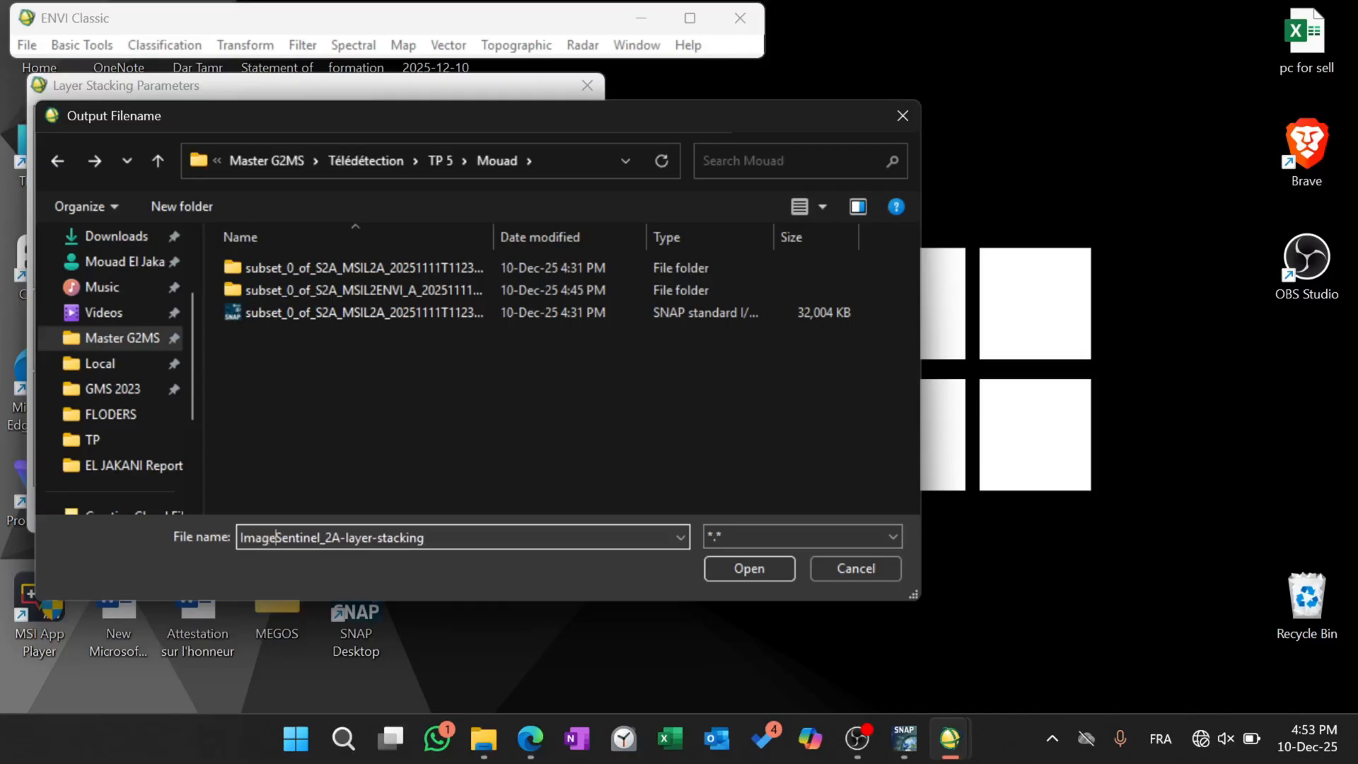
text(-)
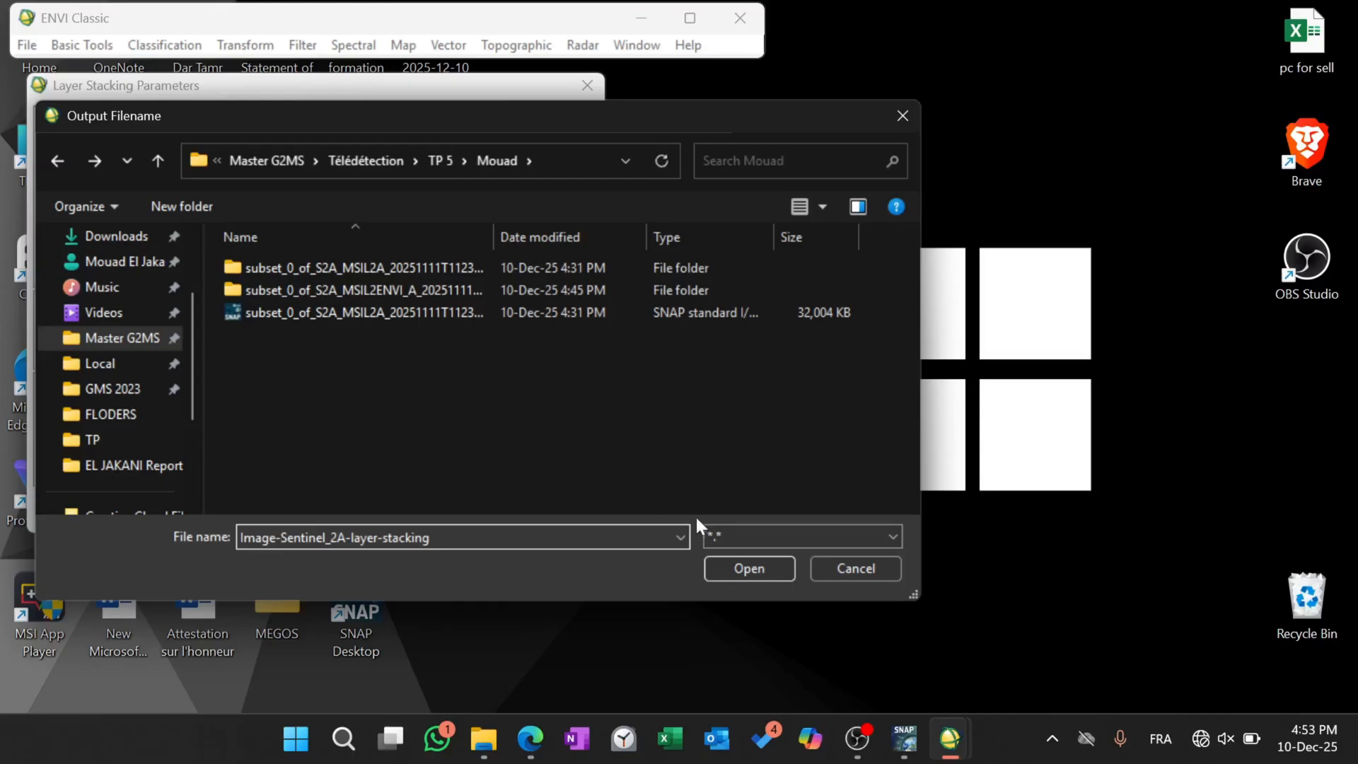
click(749, 568)
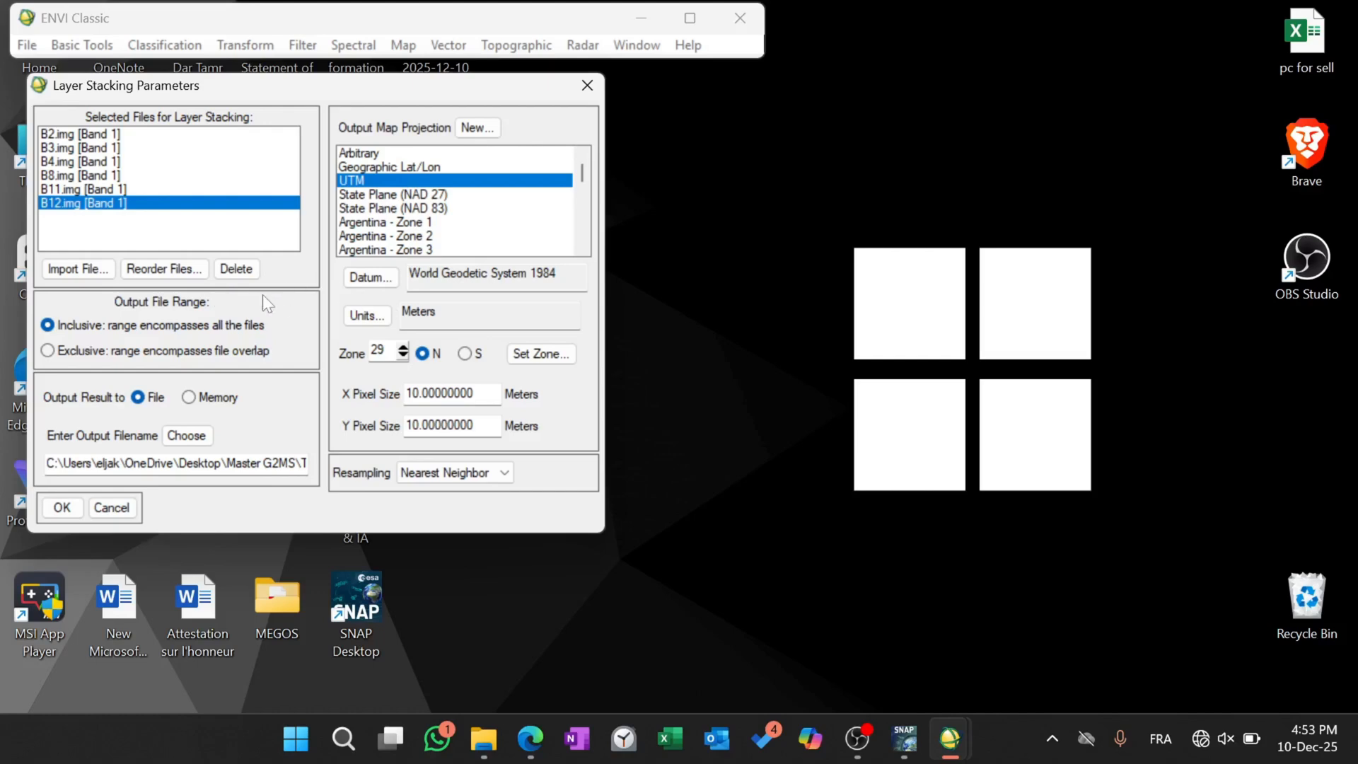
Set the resampling to Bilinear as shown in the PDF lab sheet in Edge and run the layer stacking.
click(444, 474)
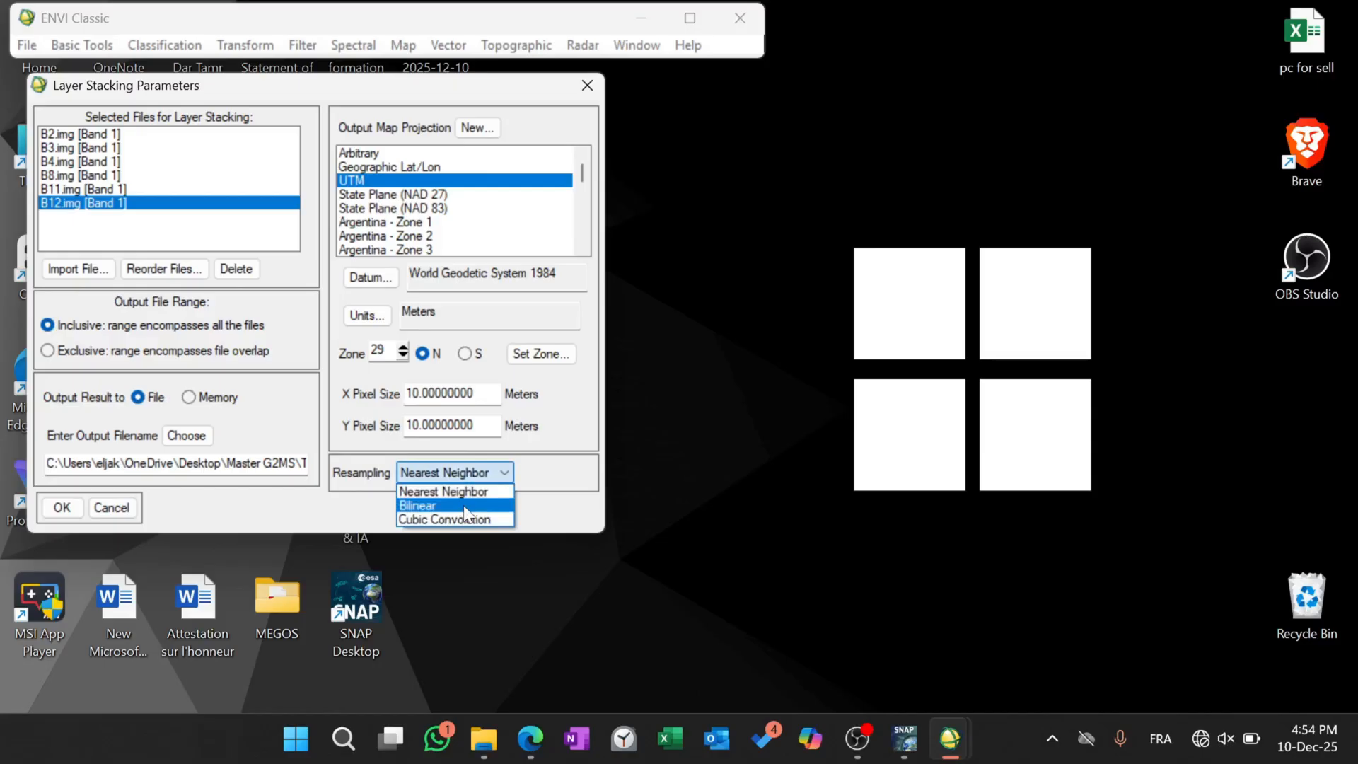
click(466, 506)
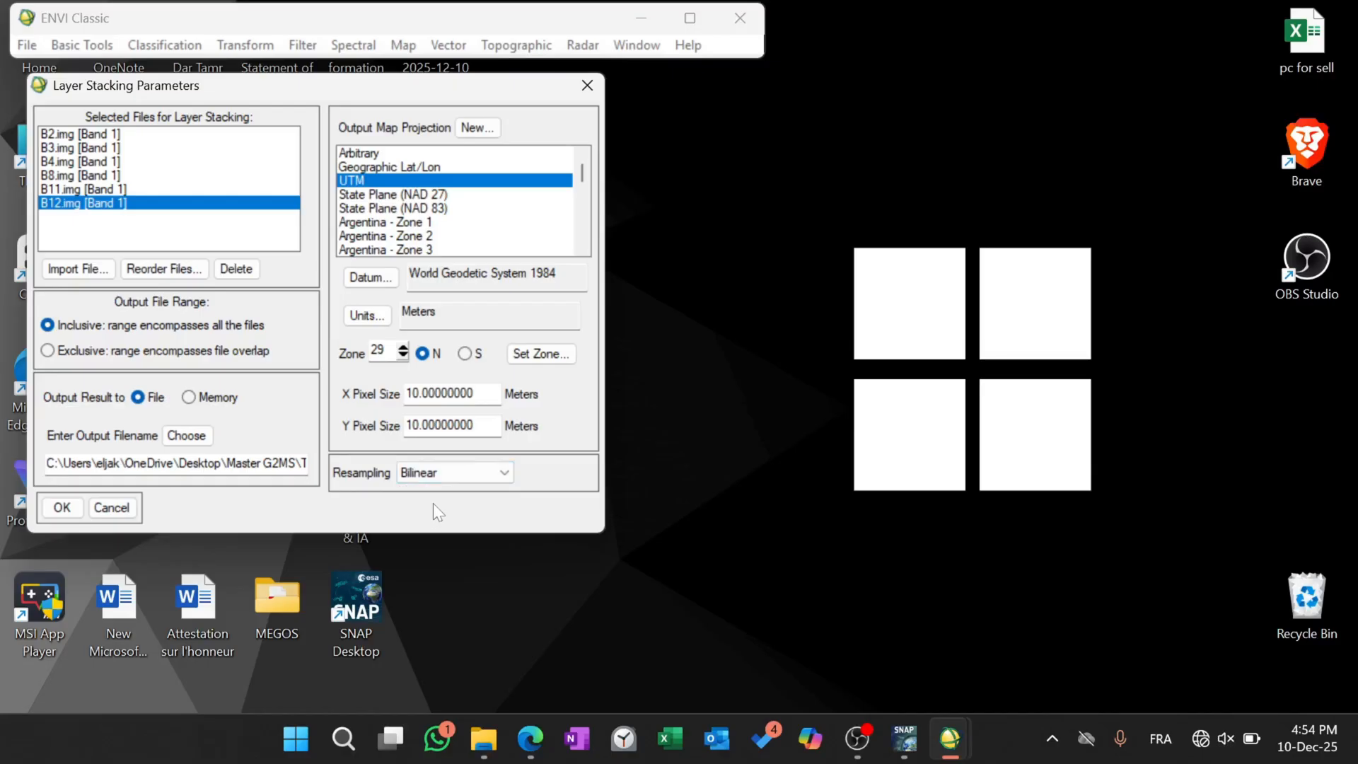
click(530, 739)
scroll(884, 444, down, 8)
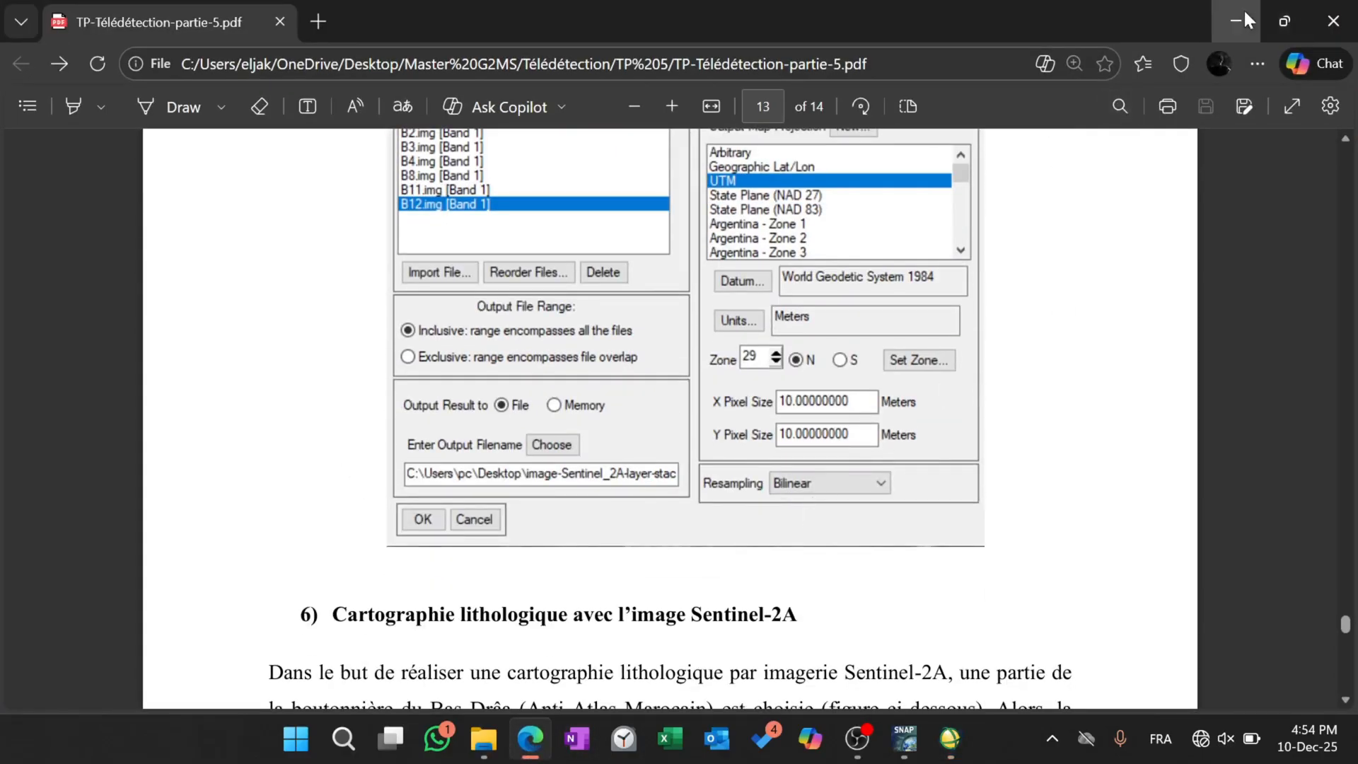
click(1244, 16)
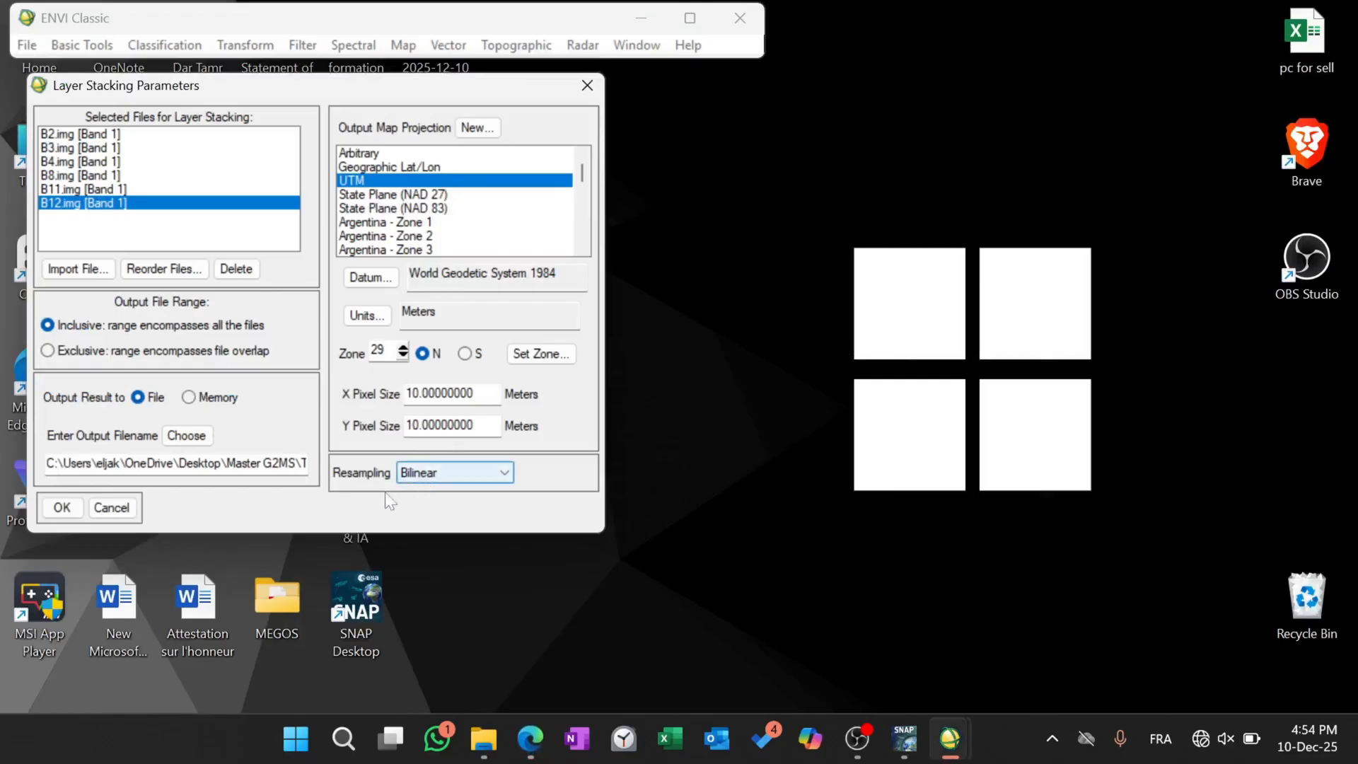
click(62, 508)
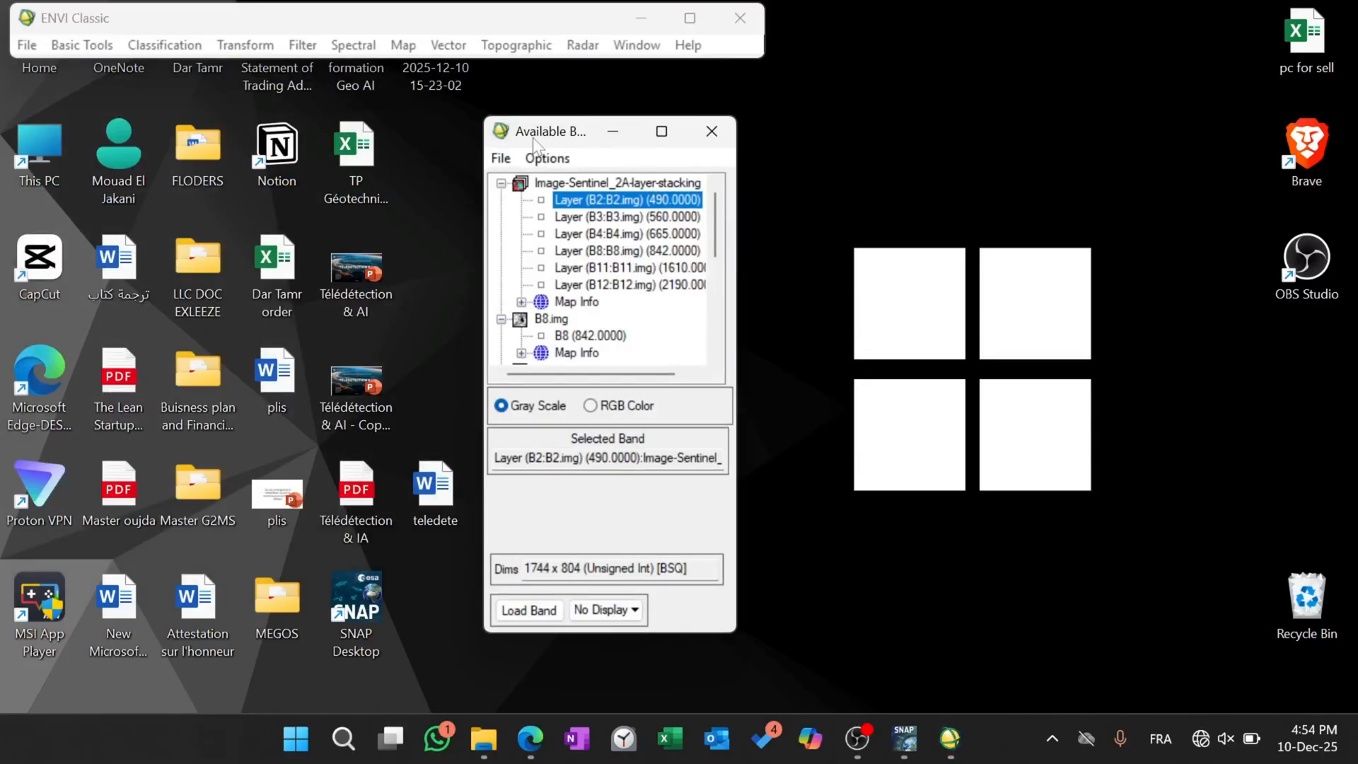
Load the stacked image as an RGB composite with B4 as red, B3 as green and B2 as blue.
drag(533, 139, 69, 103)
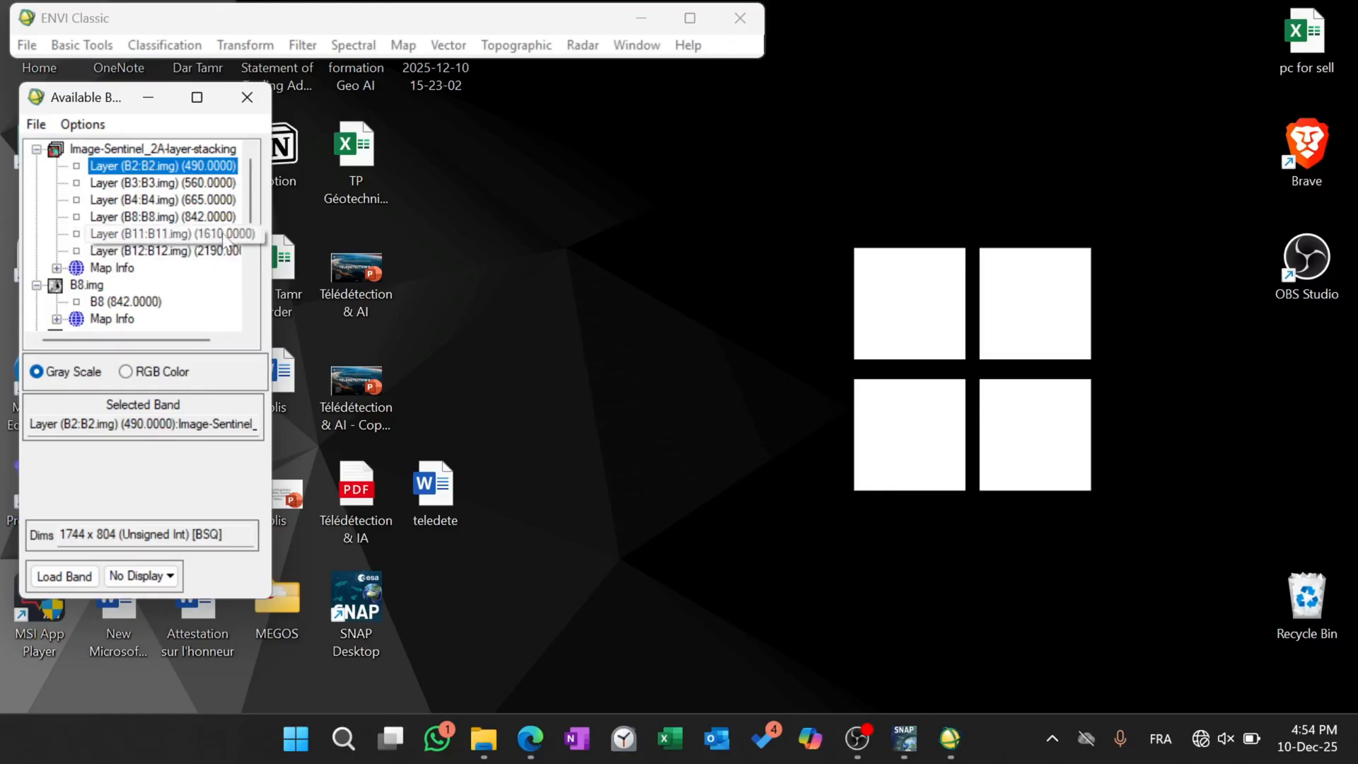
scroll(224, 239, down, 5)
scroll(223, 239, up, 5)
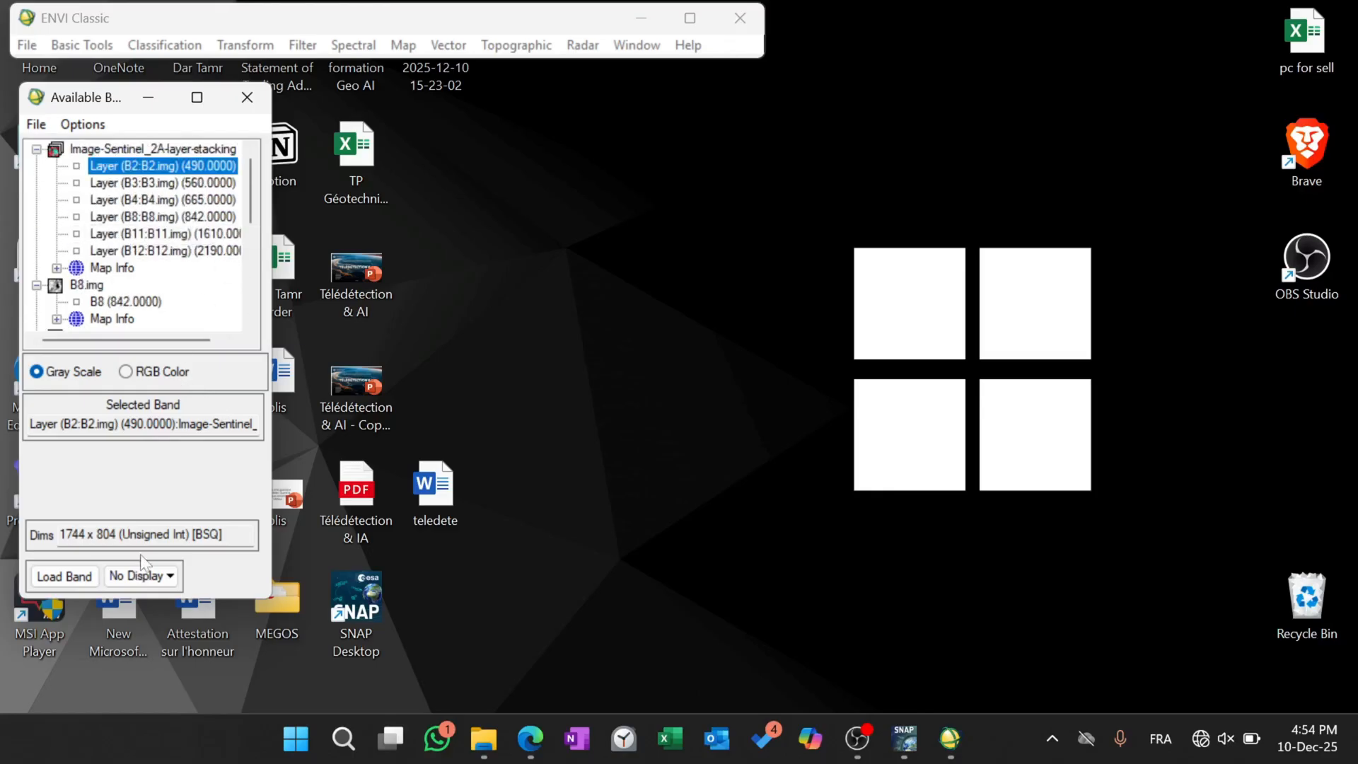
click(126, 372)
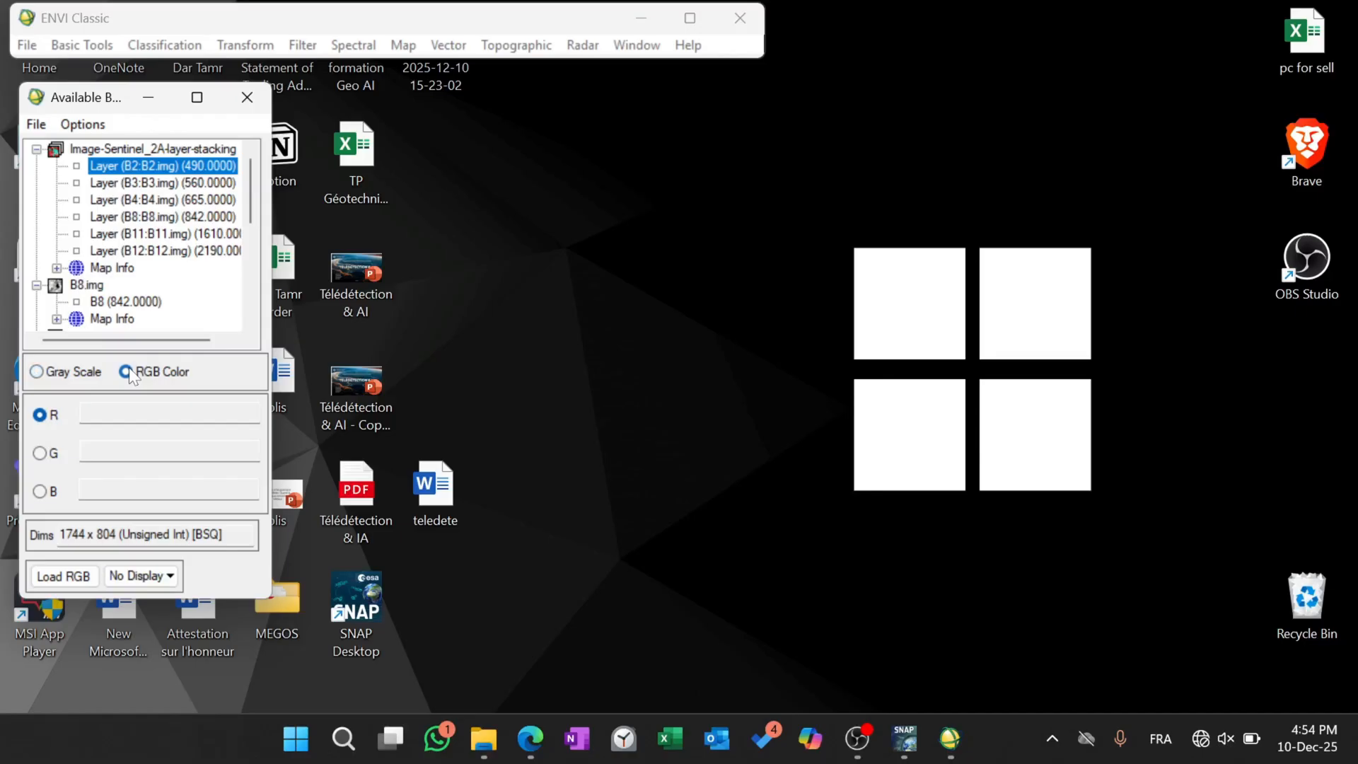
click(119, 201)
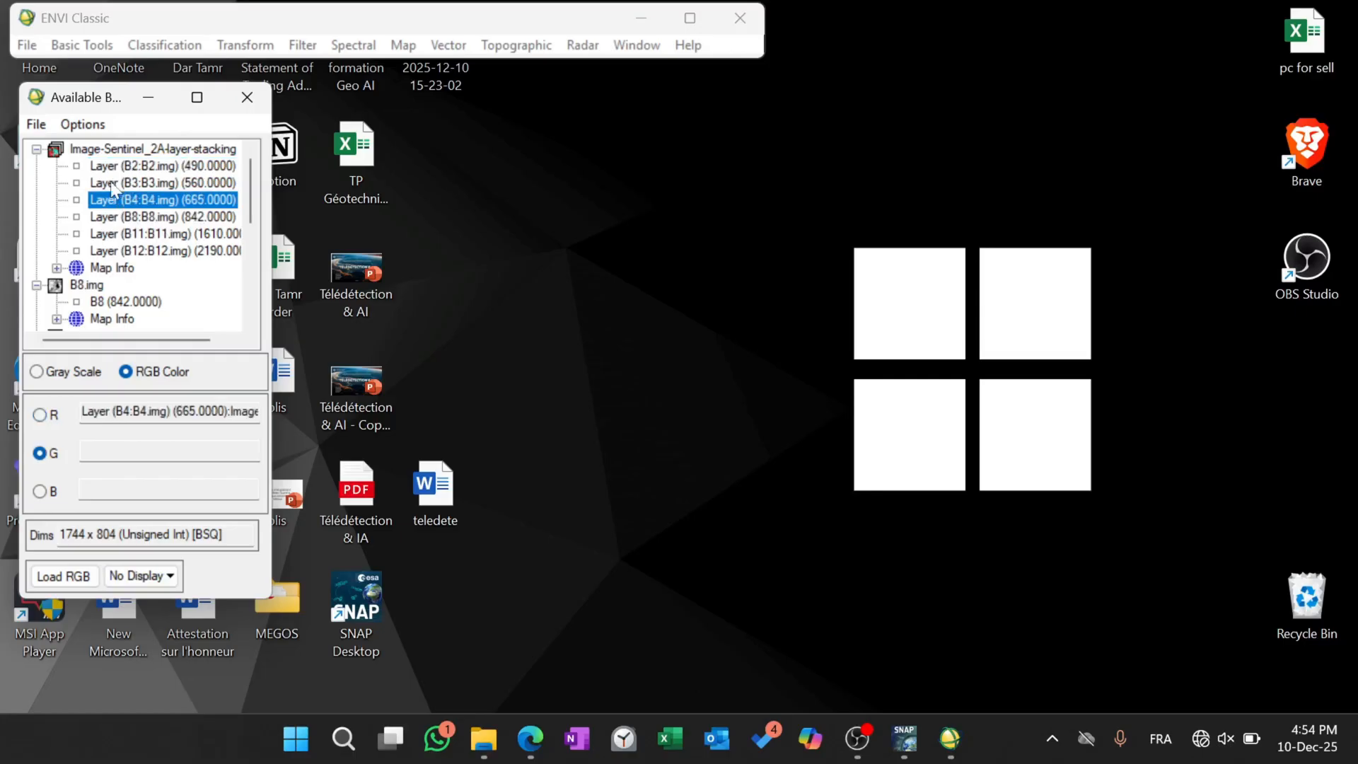
click(110, 183)
click(113, 167)
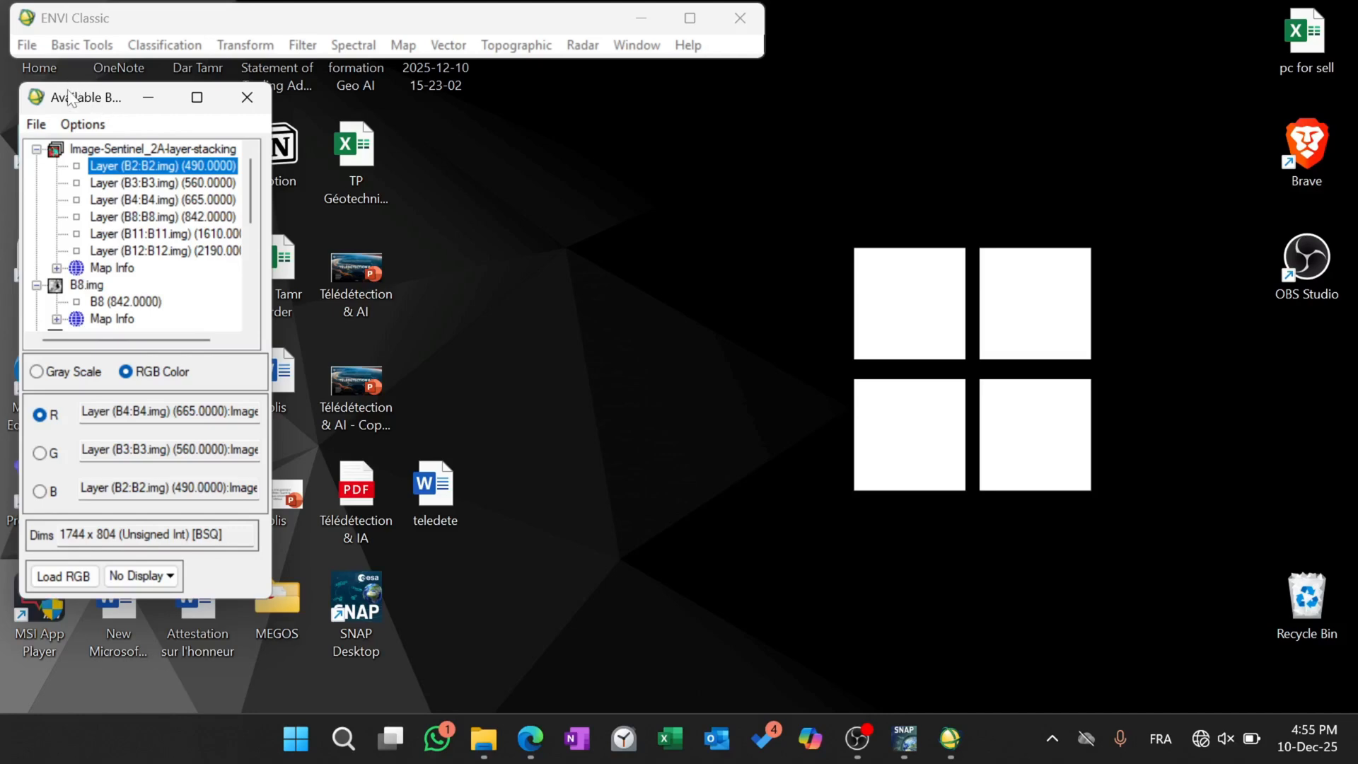
click(63, 577)
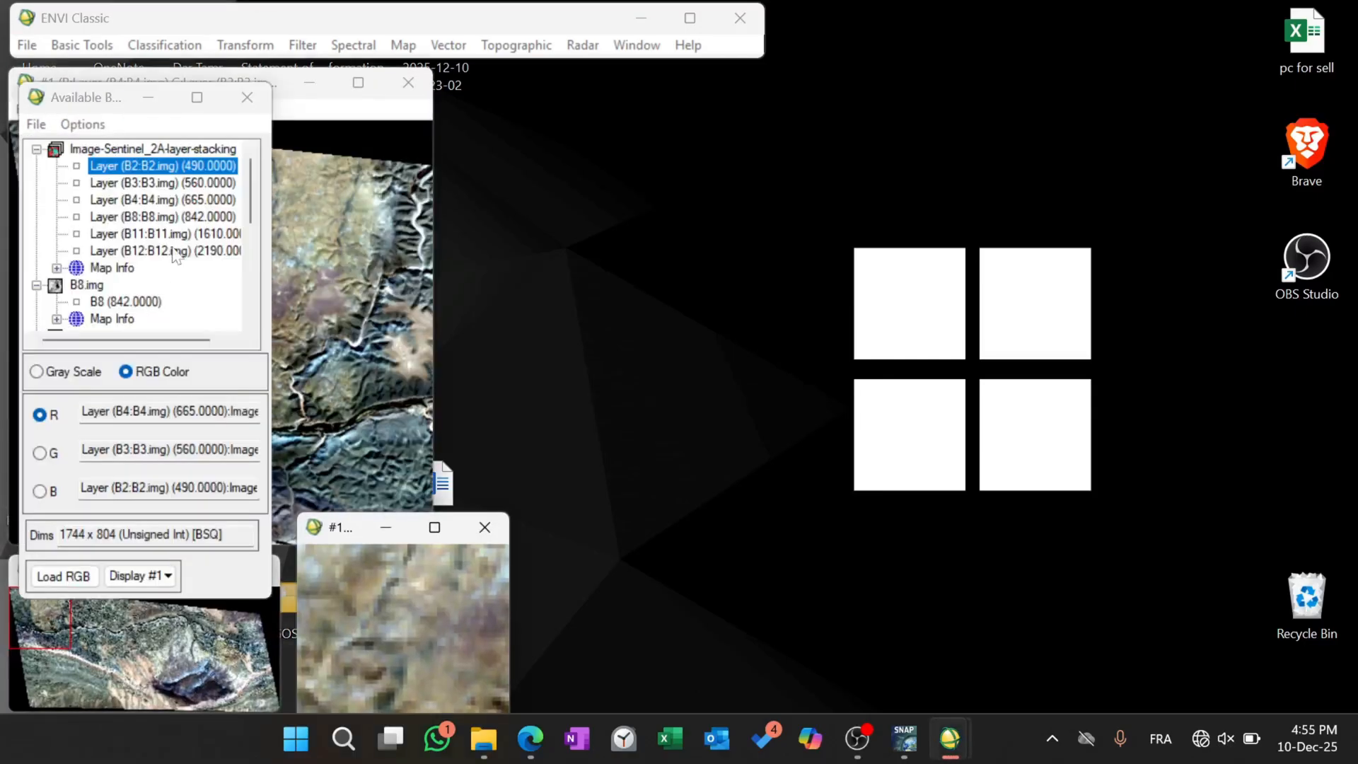
Move the available bands list clear of the image and examine several areas of the RGB composite.
drag(56, 105, 1115, 37)
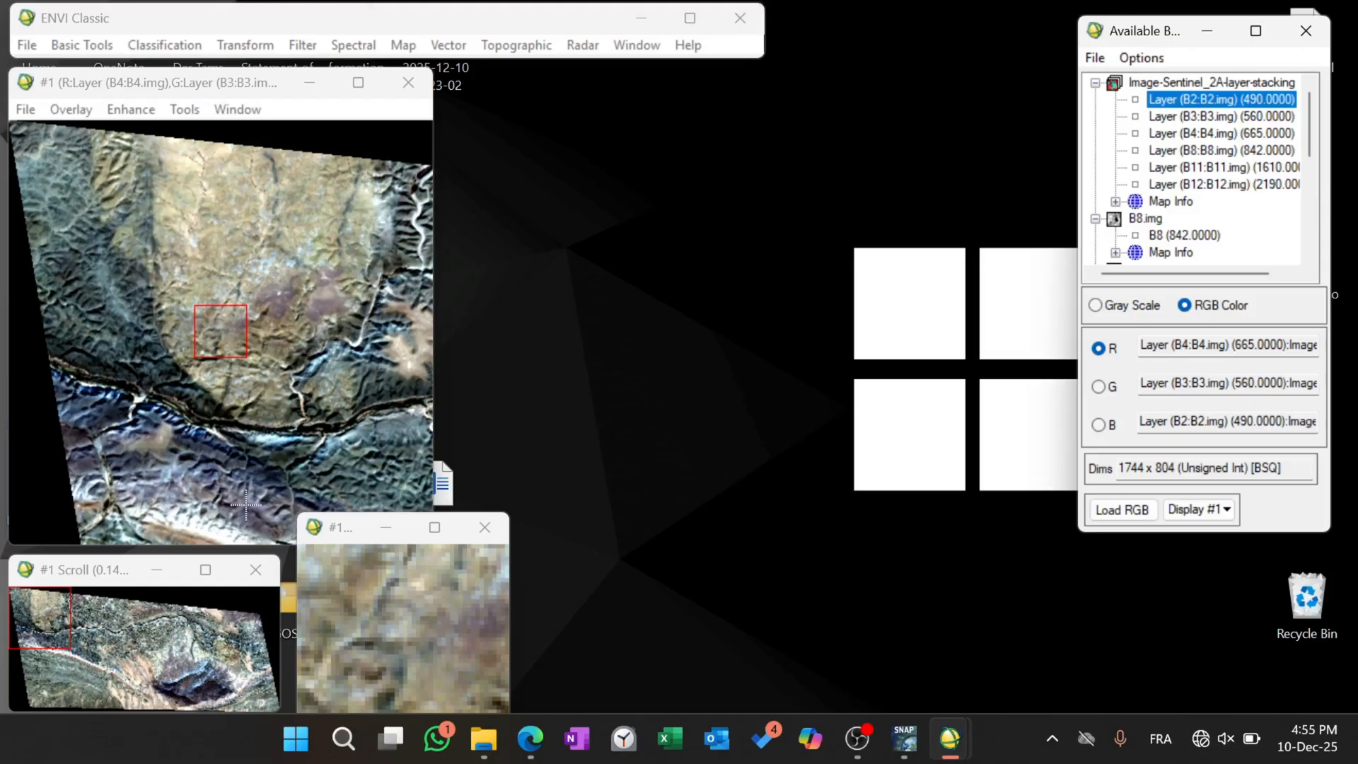
click(154, 640)
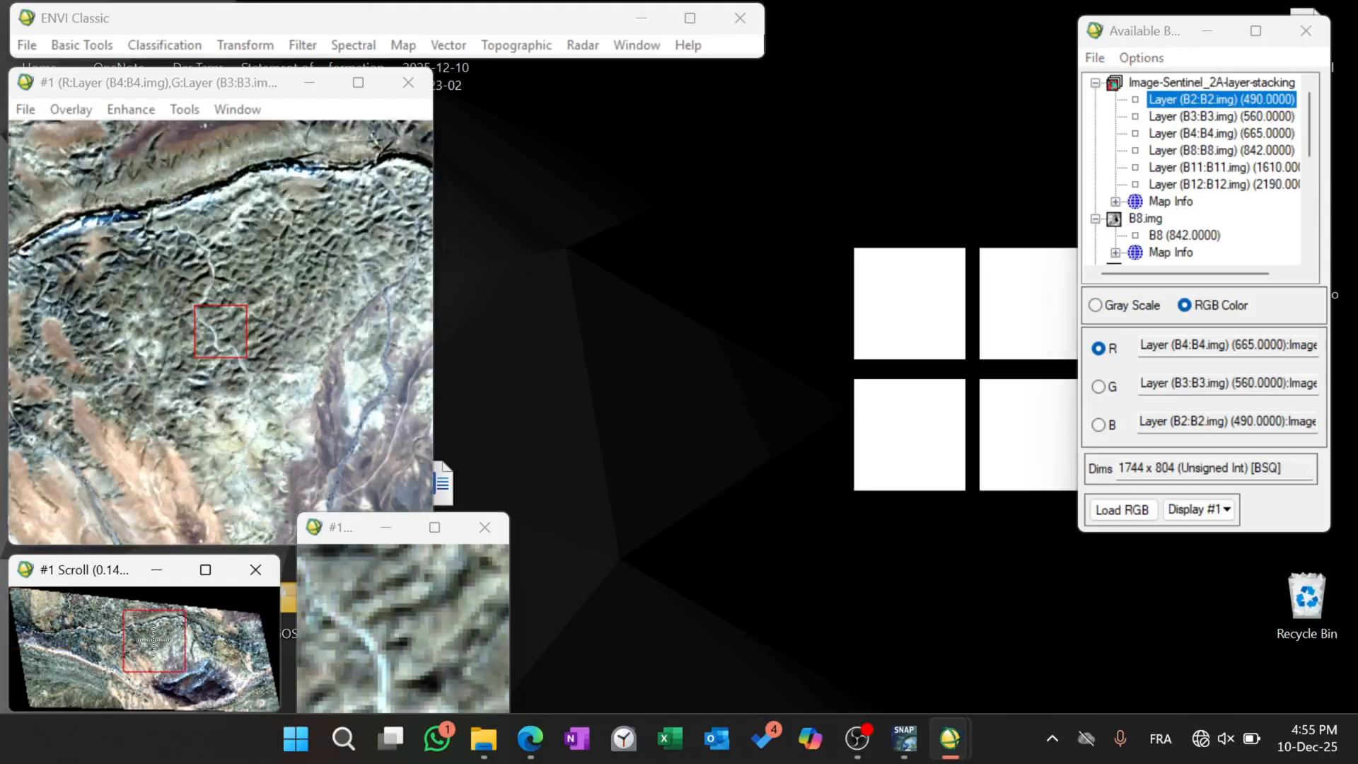
click(121, 631)
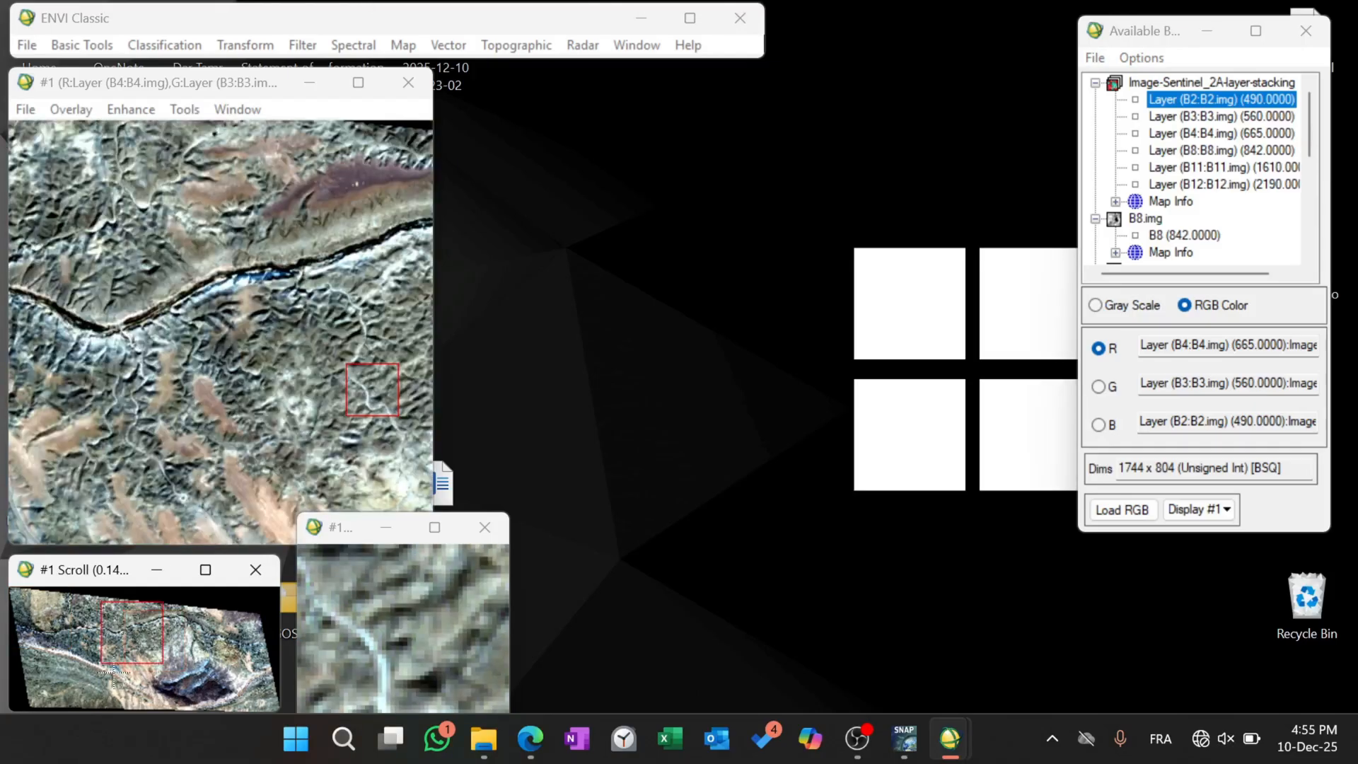
click(97, 660)
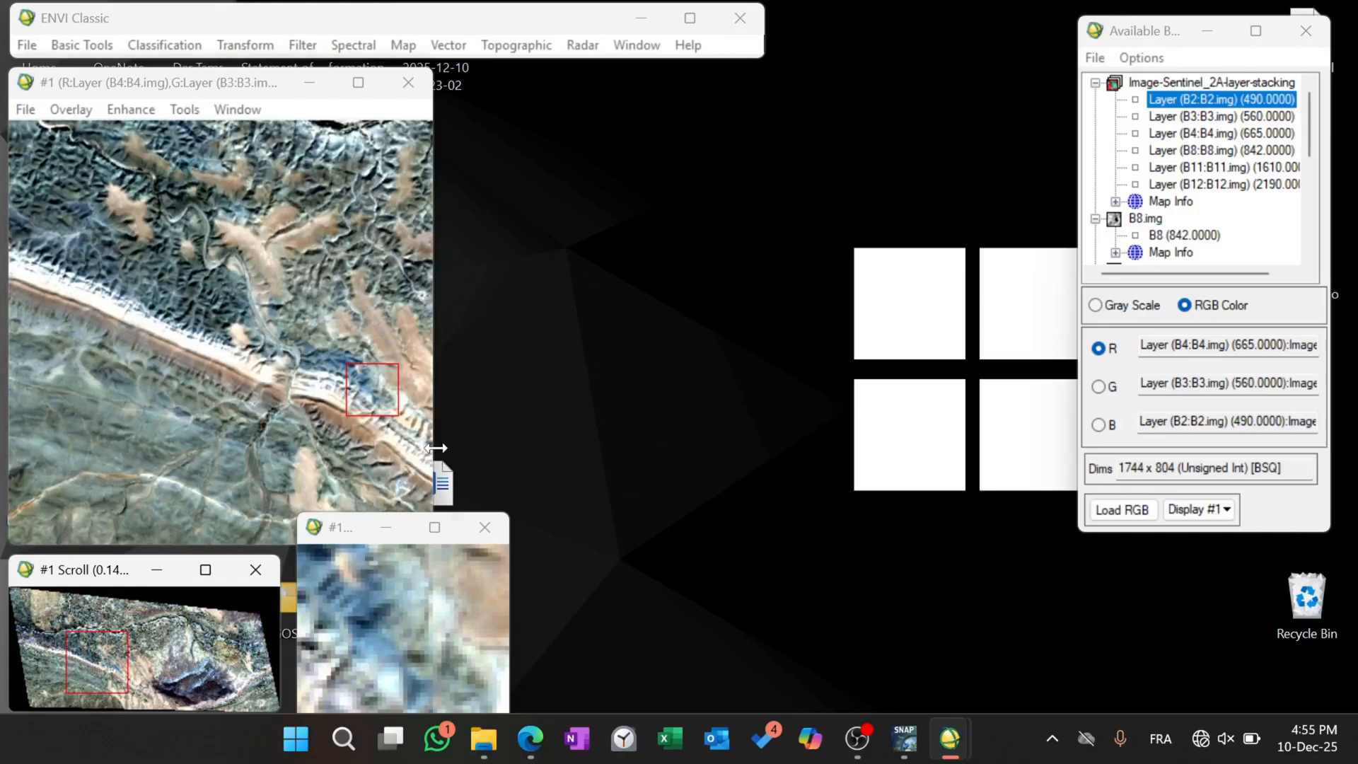
Widen the main image window of display #1 and reposition its zoom and scroll windows beneath it.
drag(435, 454, 911, 490)
drag(348, 528, 584, 521)
drag(100, 576, 256, 557)
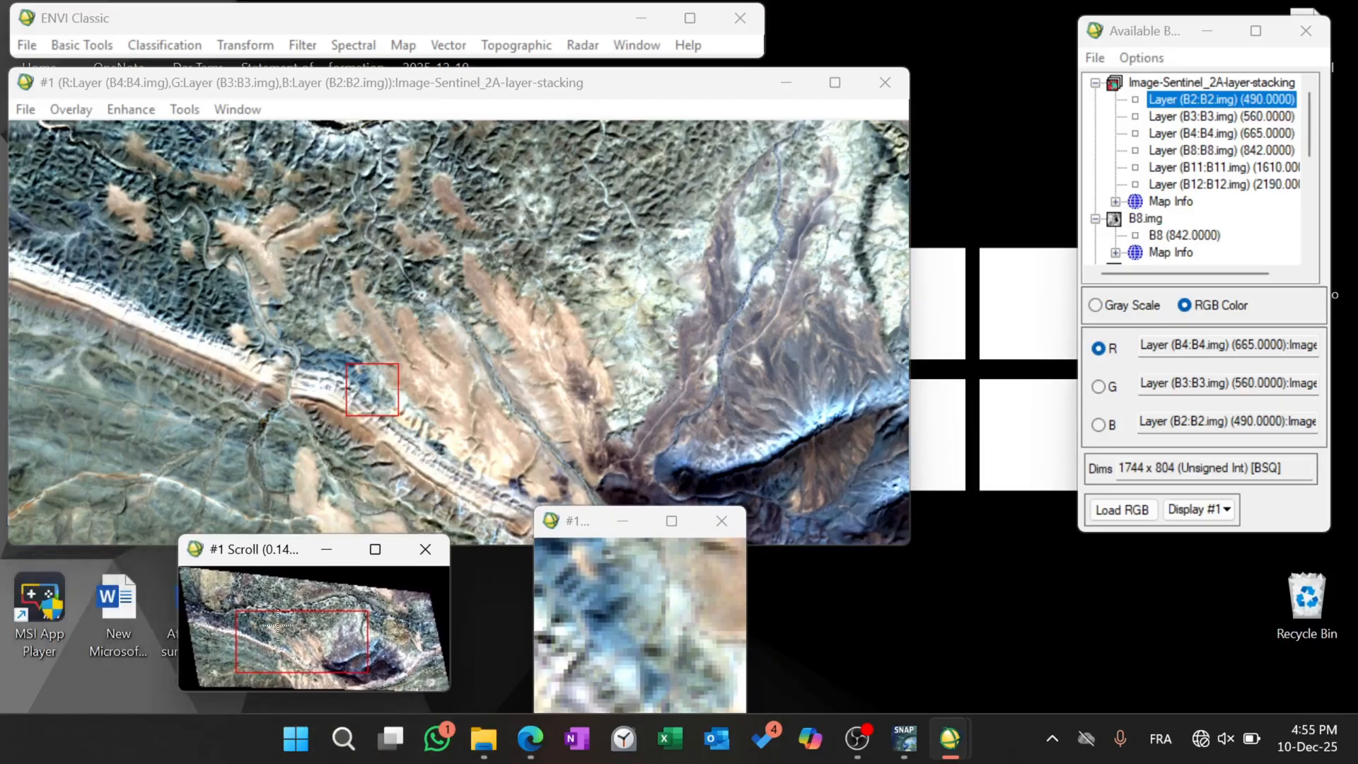
Examine the dark massif in the RGB composite, centring the scroll and zoom boxes on it.
drag(278, 625, 367, 654)
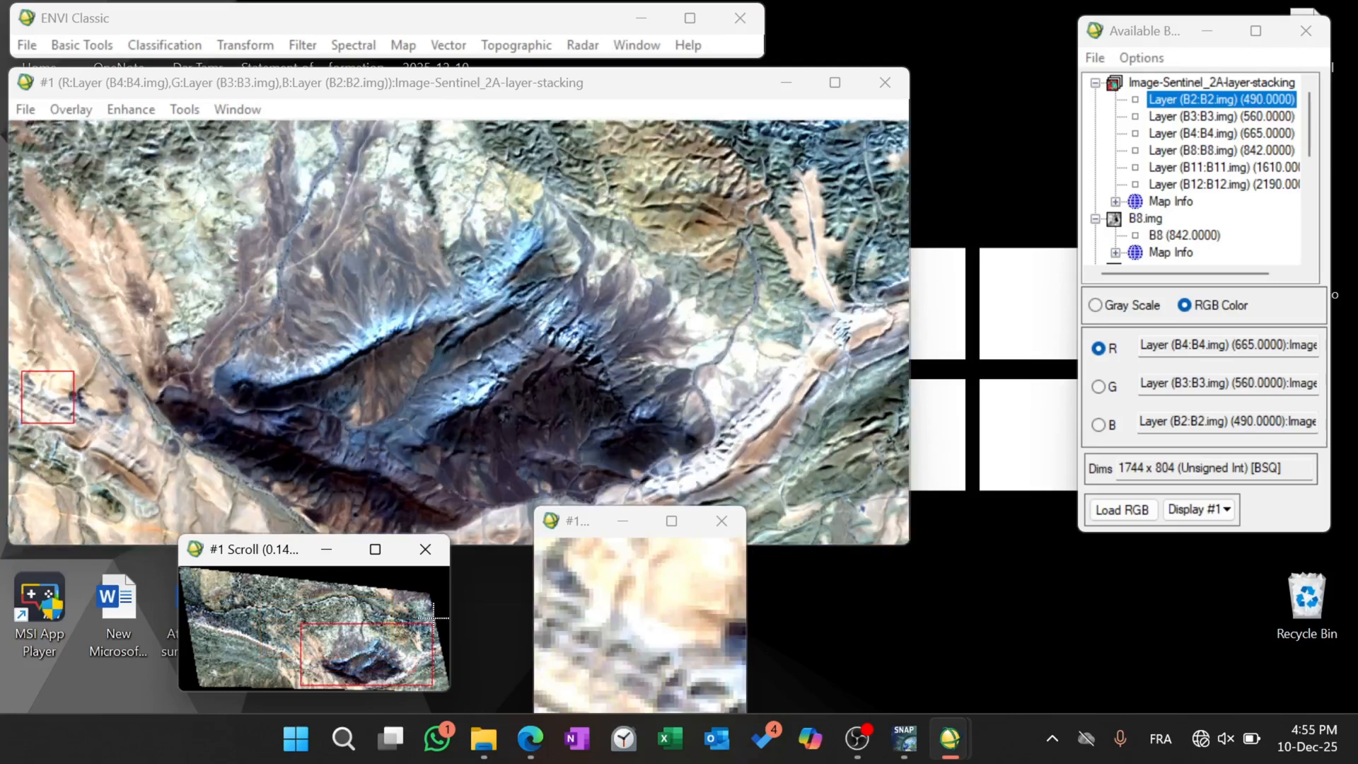
drag(433, 620, 284, 619)
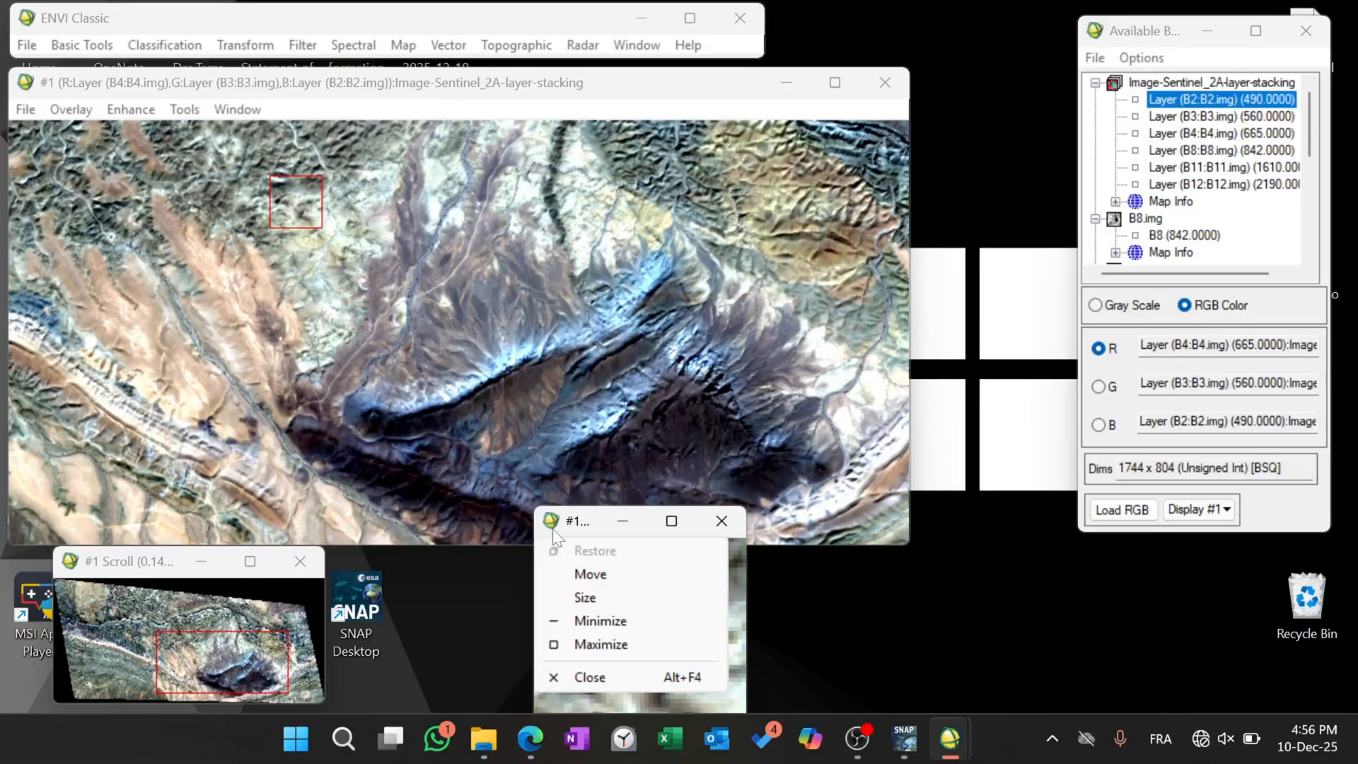
click(555, 524)
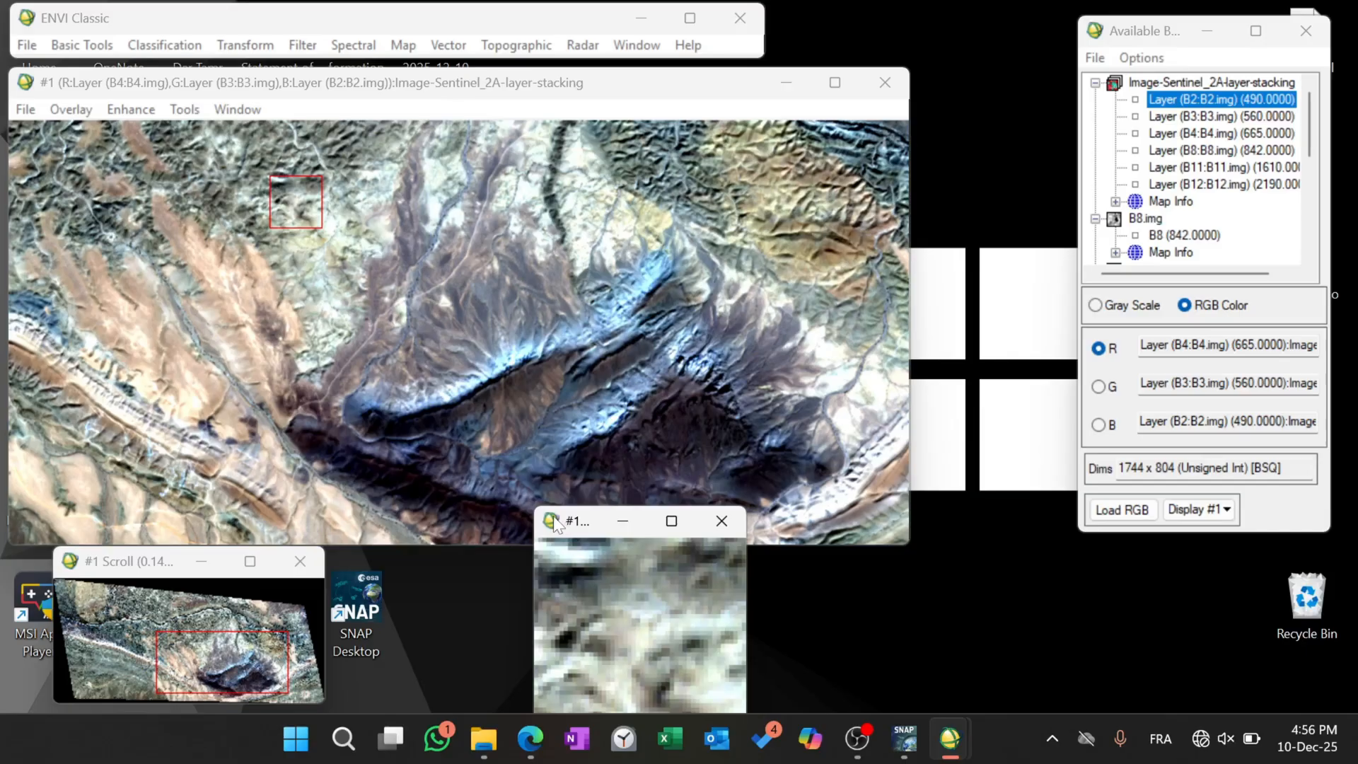
click(254, 680)
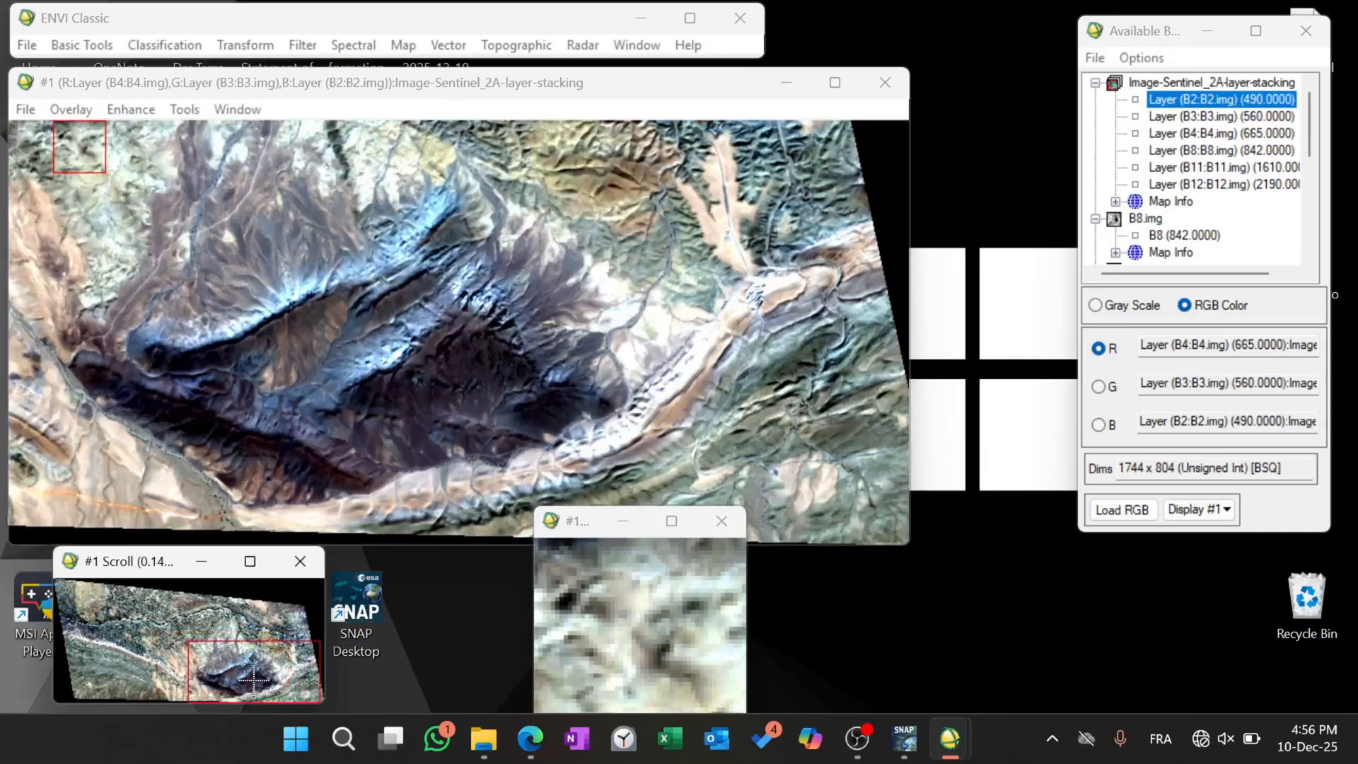
drag(243, 681, 227, 684)
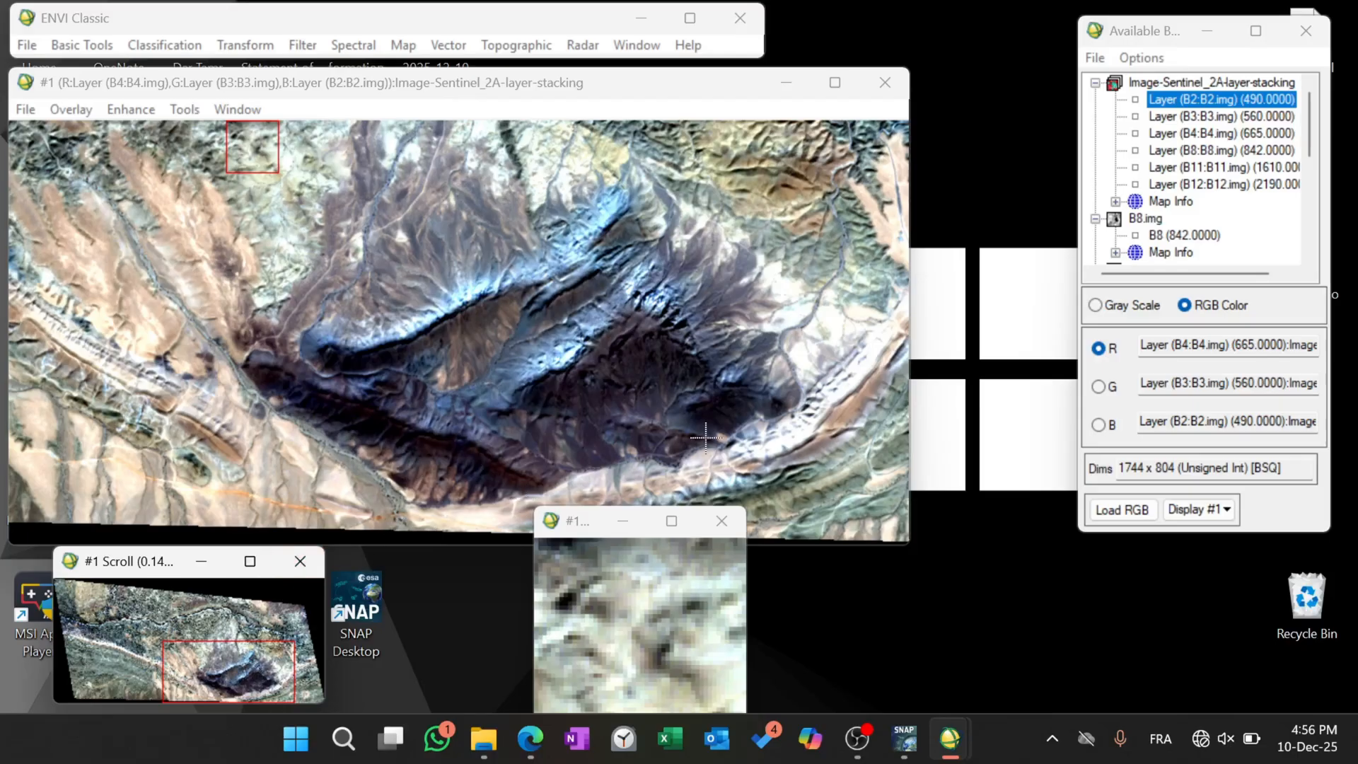
click(477, 298)
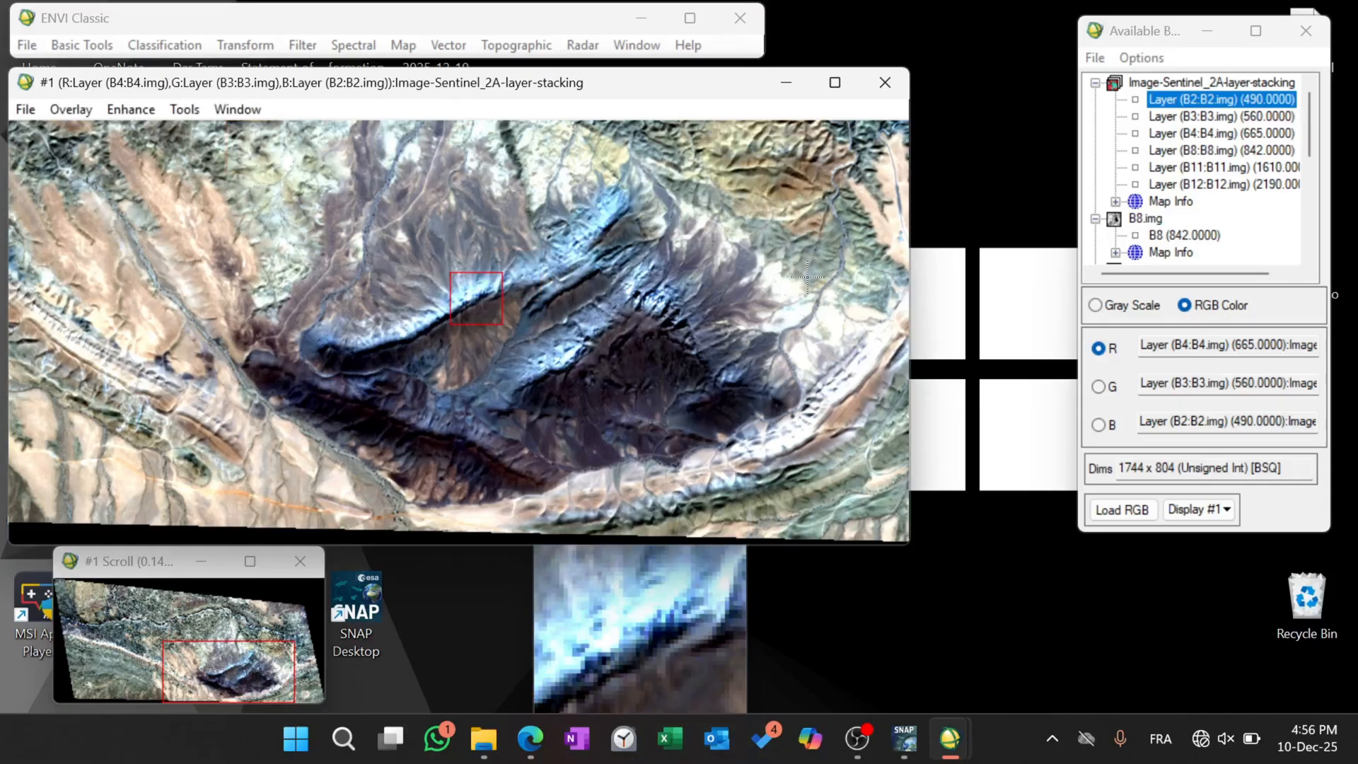
Narrow the main image window of display #1 and arrange the scroll and zoom windows side by side below it.
drag(902, 301, 732, 290)
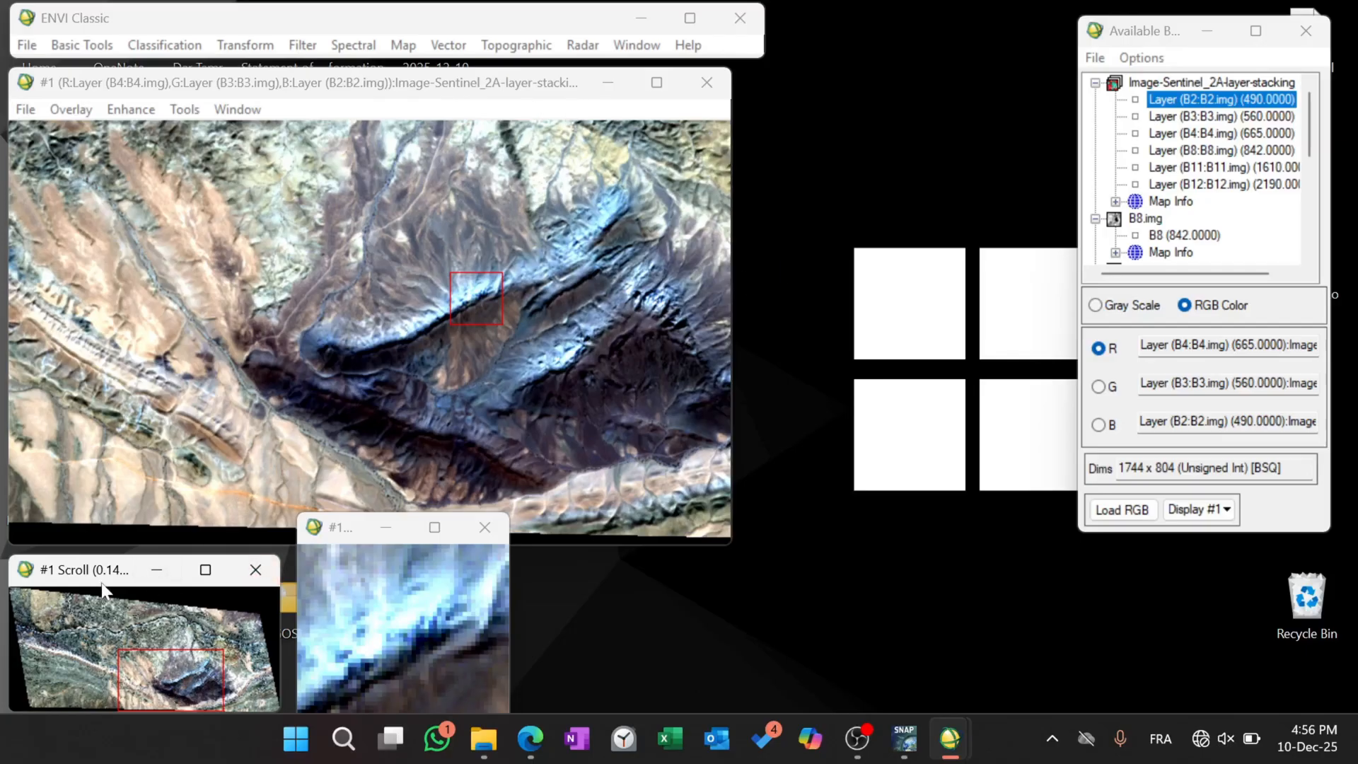
drag(80, 576, 84, 567)
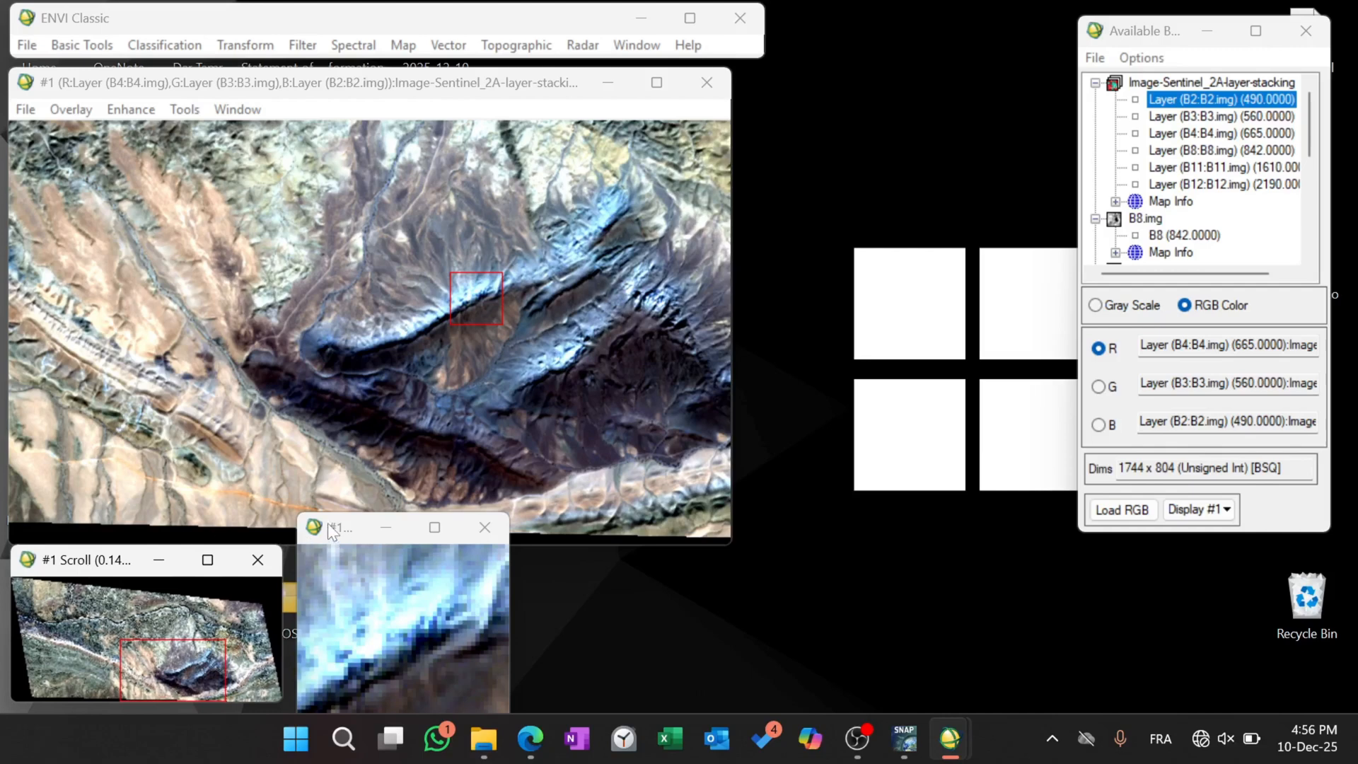
drag(328, 524, 370, 504)
drag(335, 579, 345, 550)
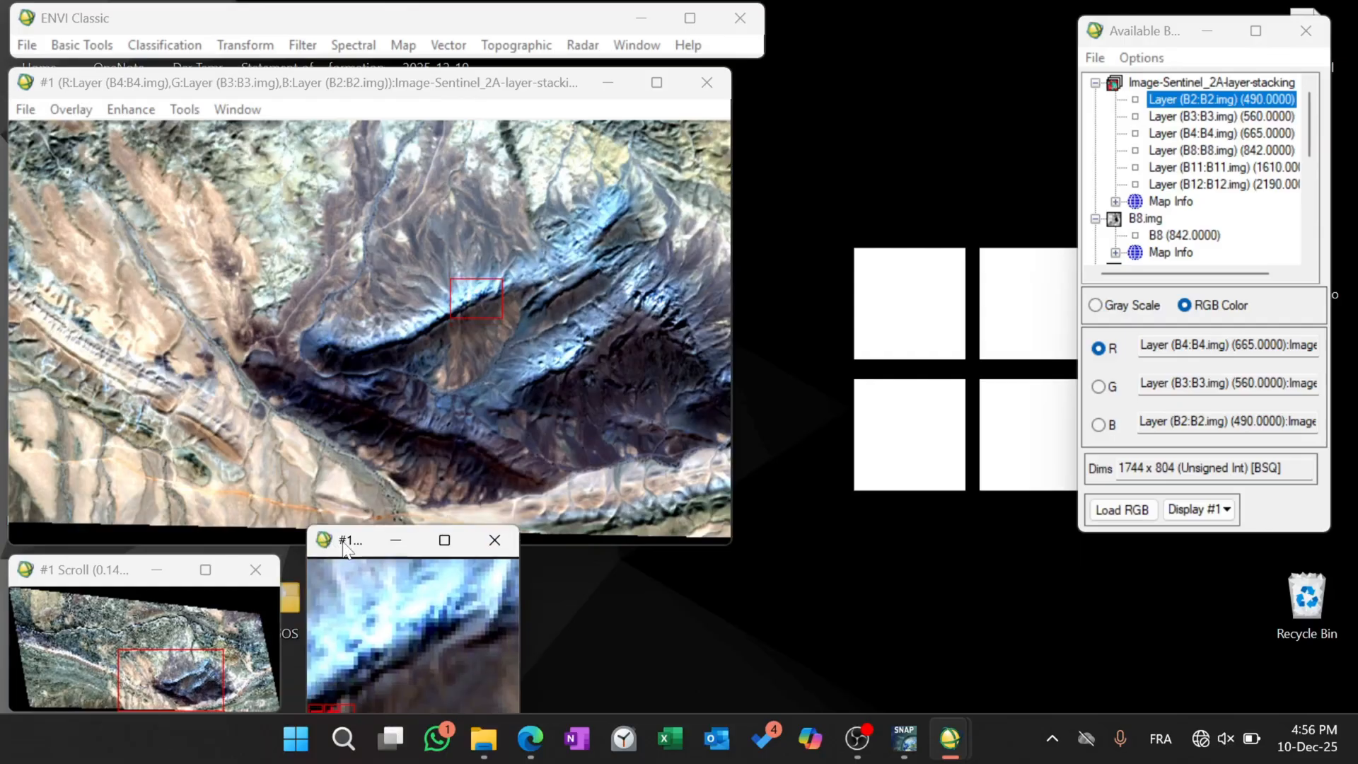
double_click(346, 550)
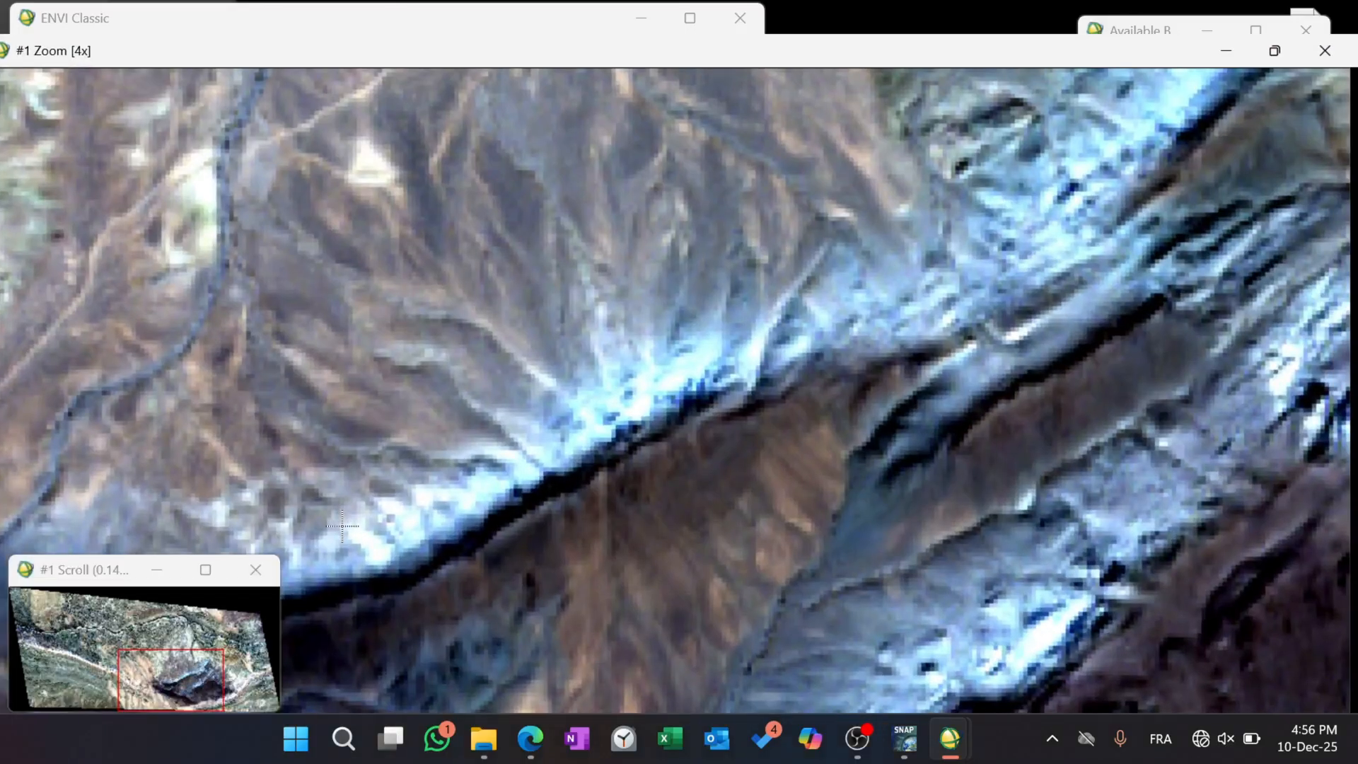
click(1286, 54)
drag(345, 571, 359, 535)
drag(54, 578, 61, 551)
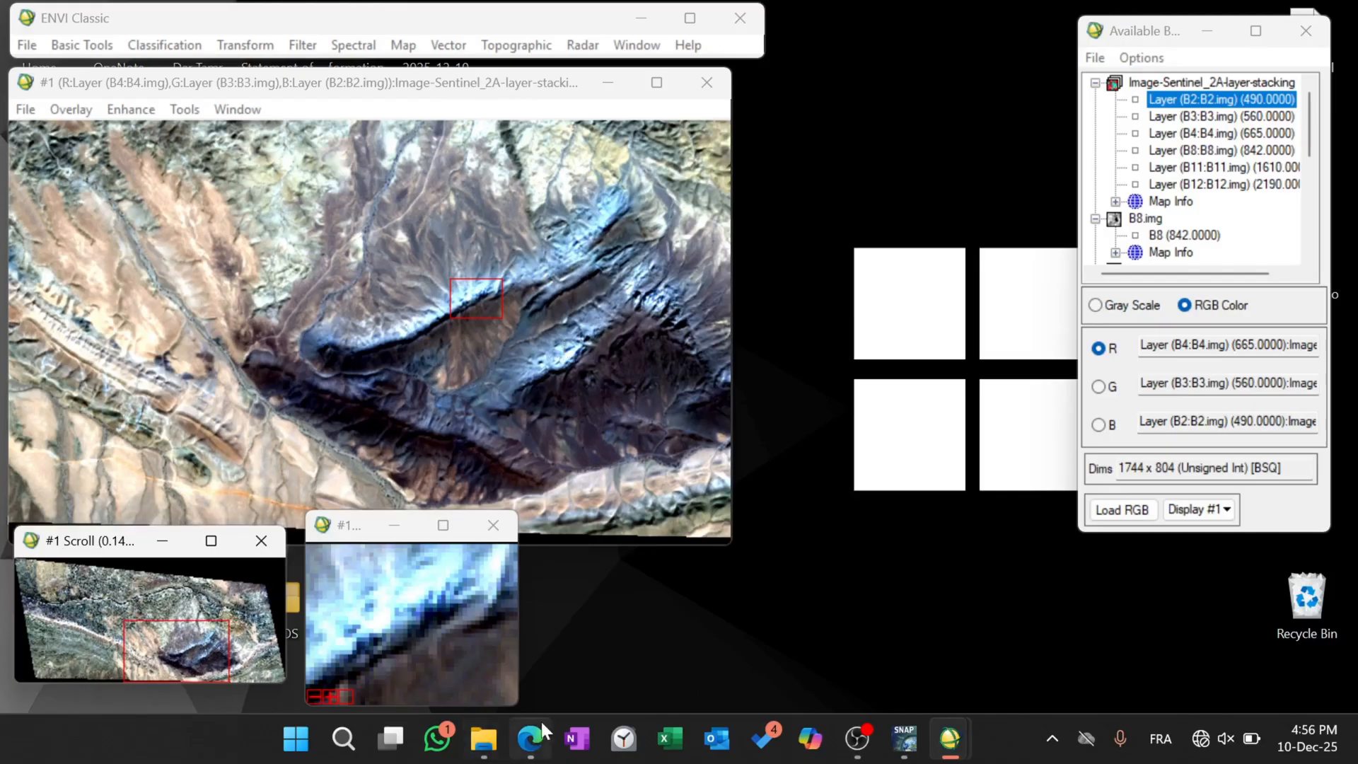
Bring up the display options for the main image of display #1.
mouse_move(543, 728)
right_click(548, 315)
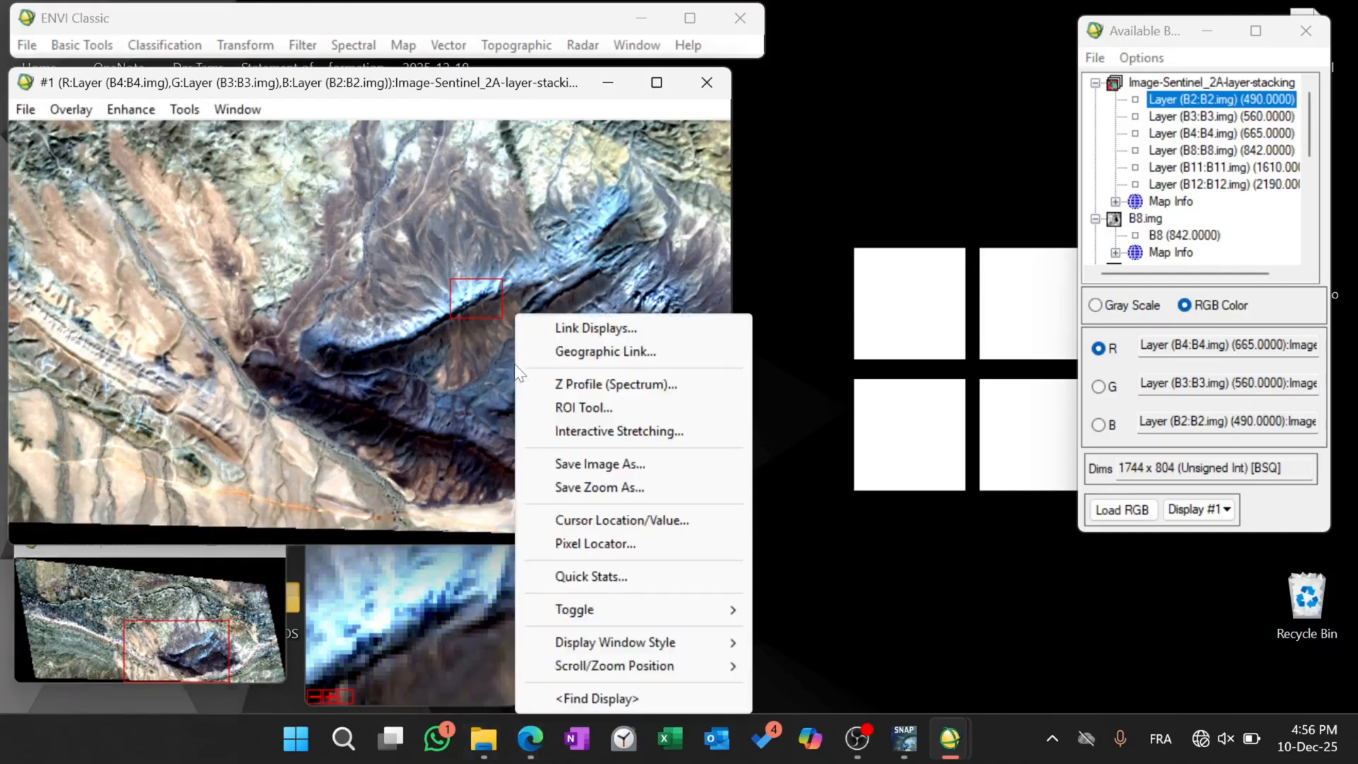